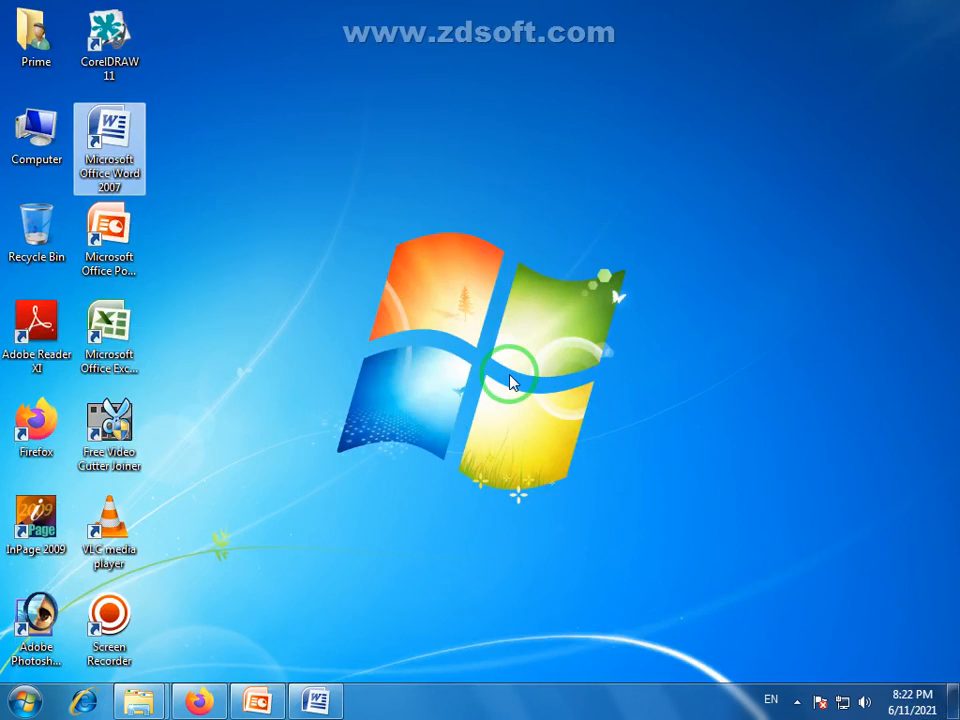
Step: Start Word 2007 with a maximized blank document and switch the input language to English (United States)
double_click(108, 130)
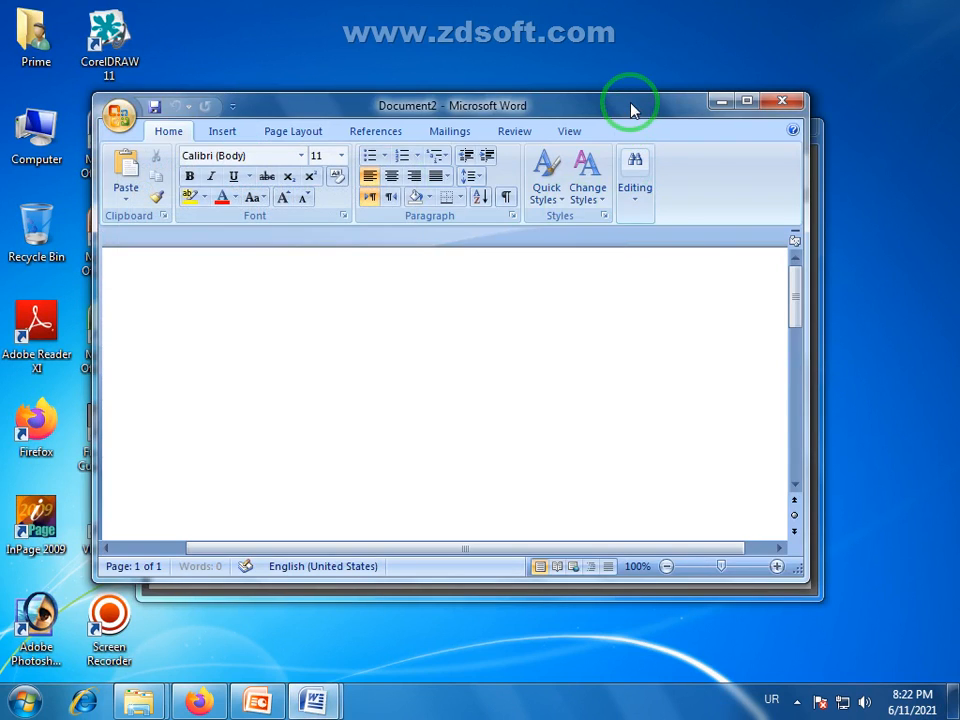
double_click(632, 105)
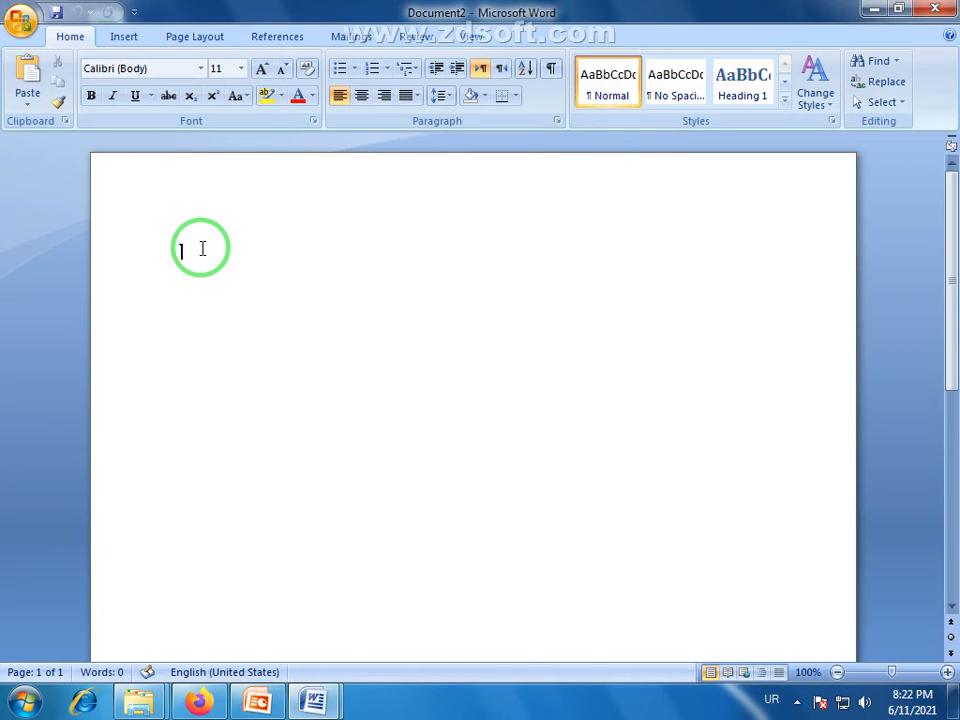
text(ّ)
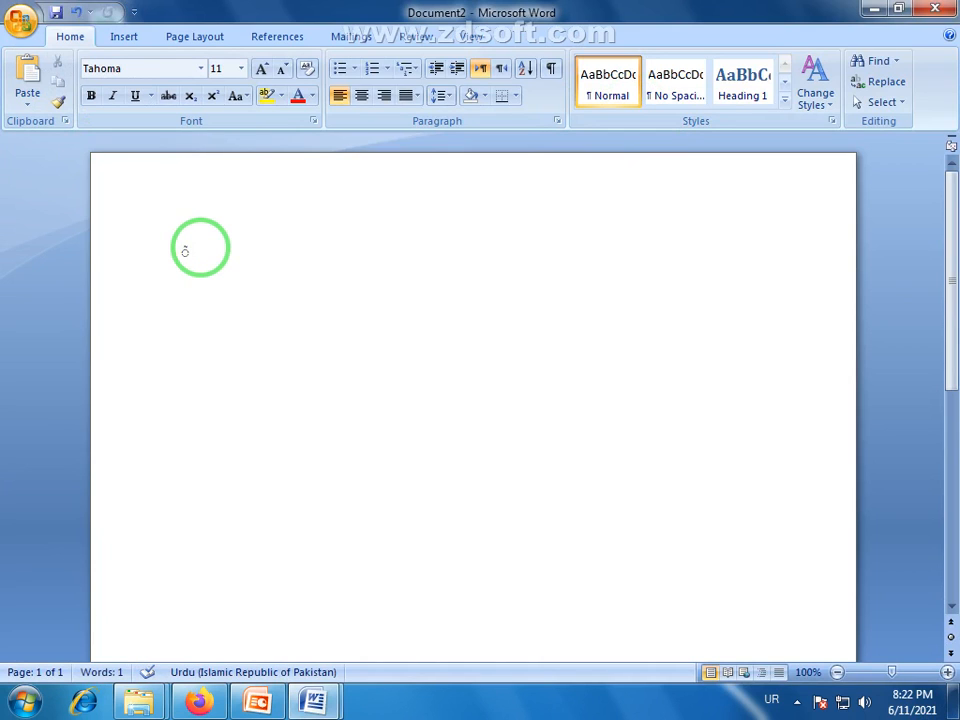
key(BackSpace)
click(771, 699)
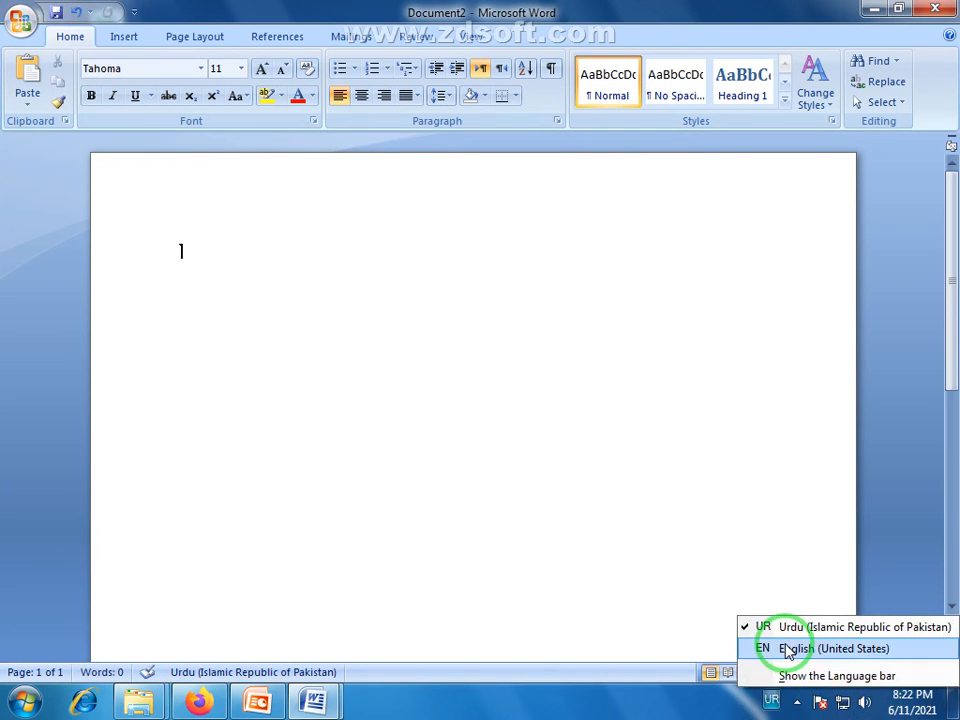
click(788, 649)
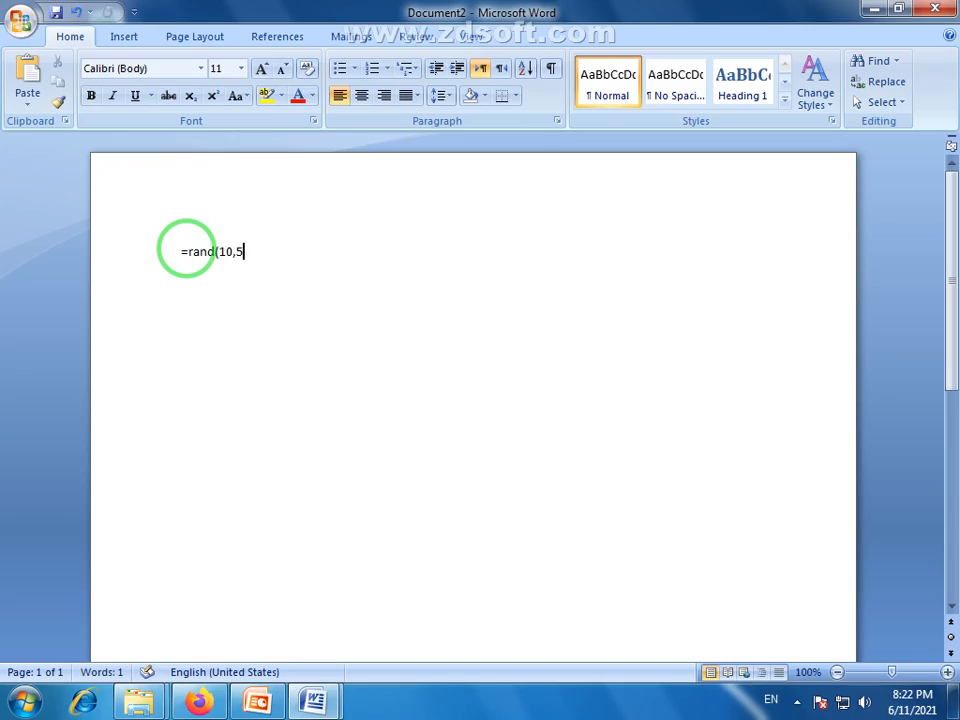
Step: Fill the blank document with sample text by entering =rand(10,5)
key(Return)
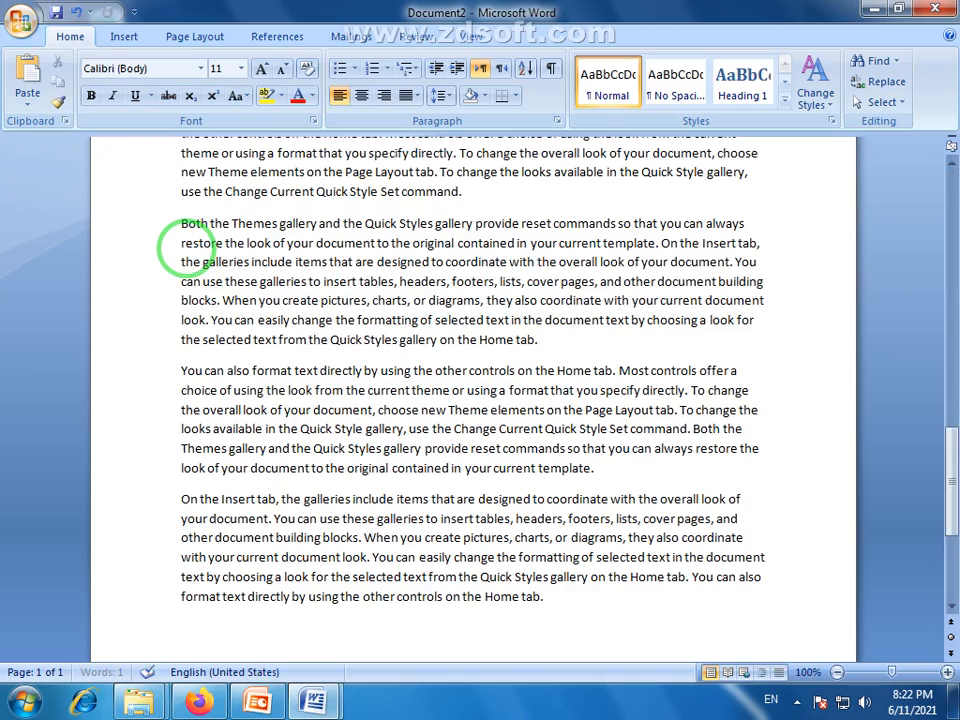
scroll(231, 236, up, 6)
scroll(293, 272, up, 12)
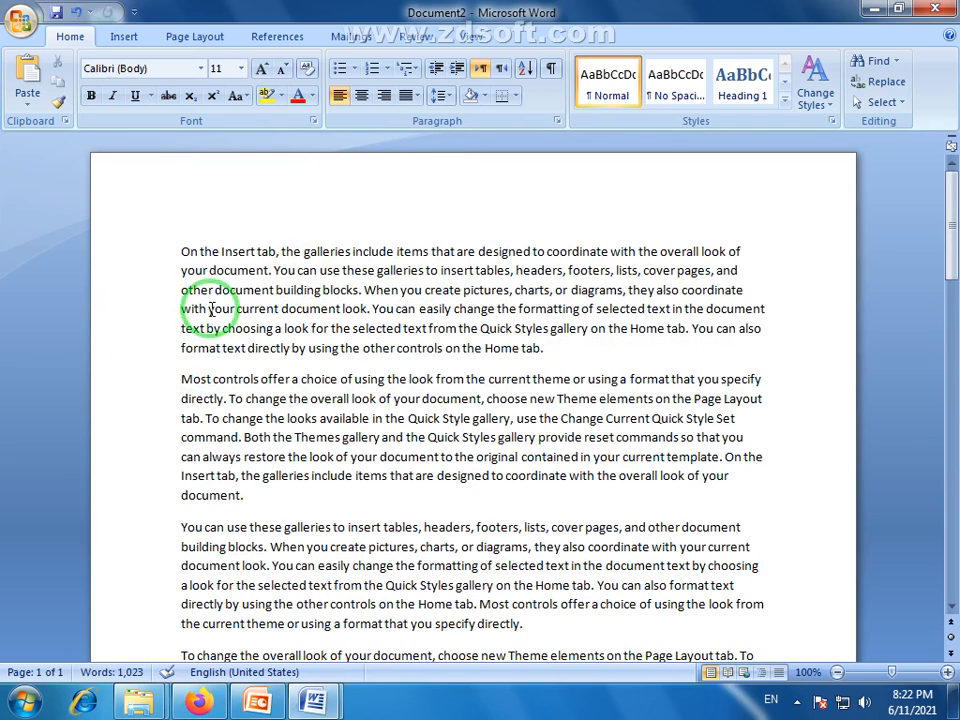
Step: Justify all the text in the document
click(200, 38)
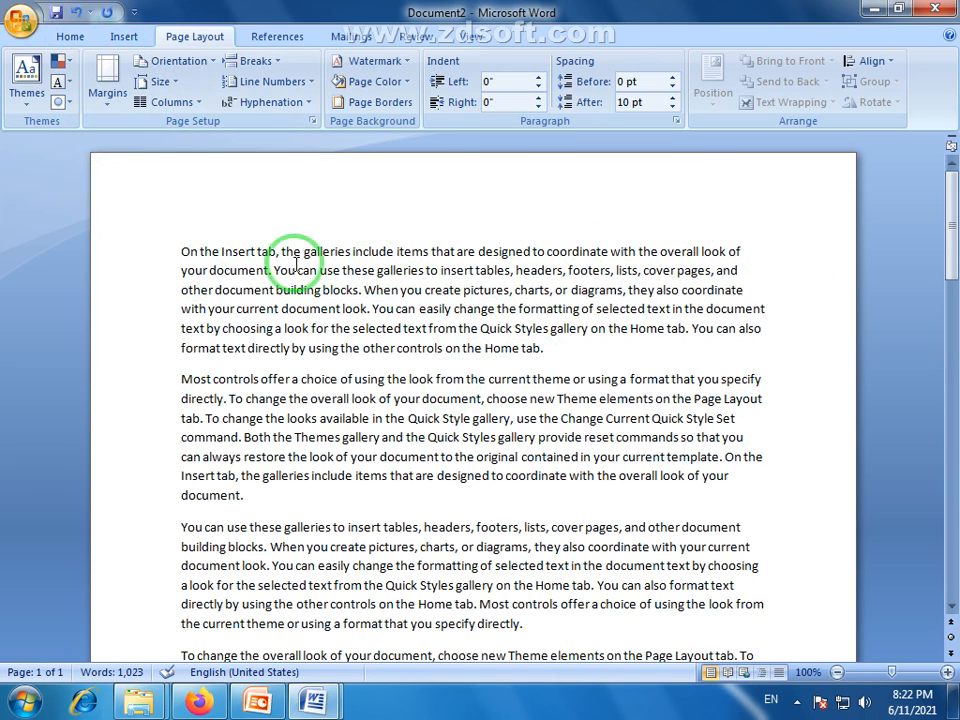
click(70, 36)
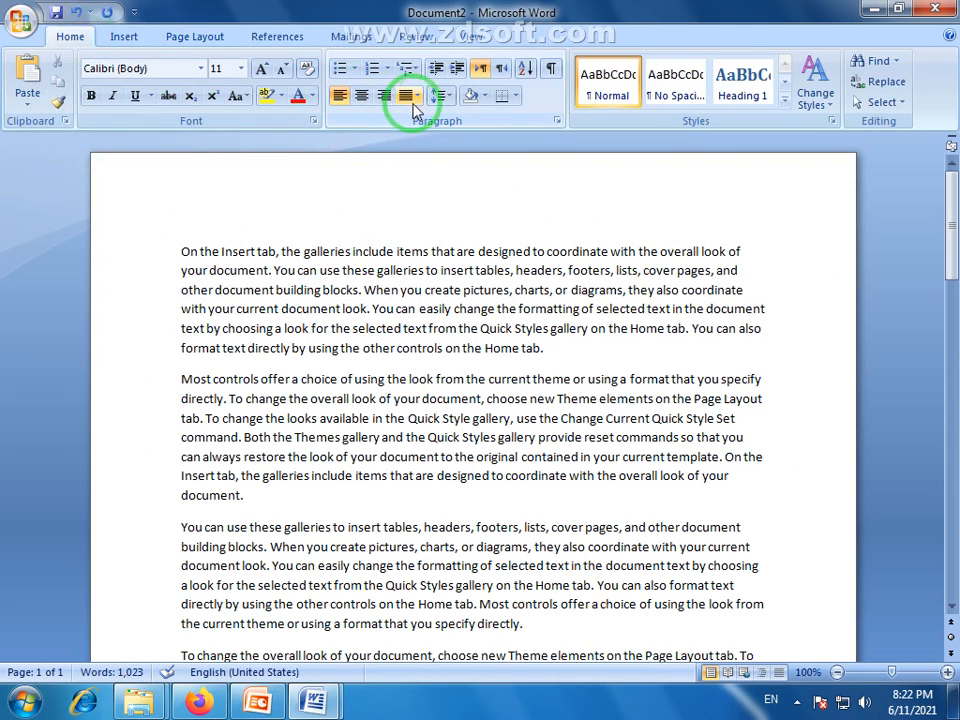
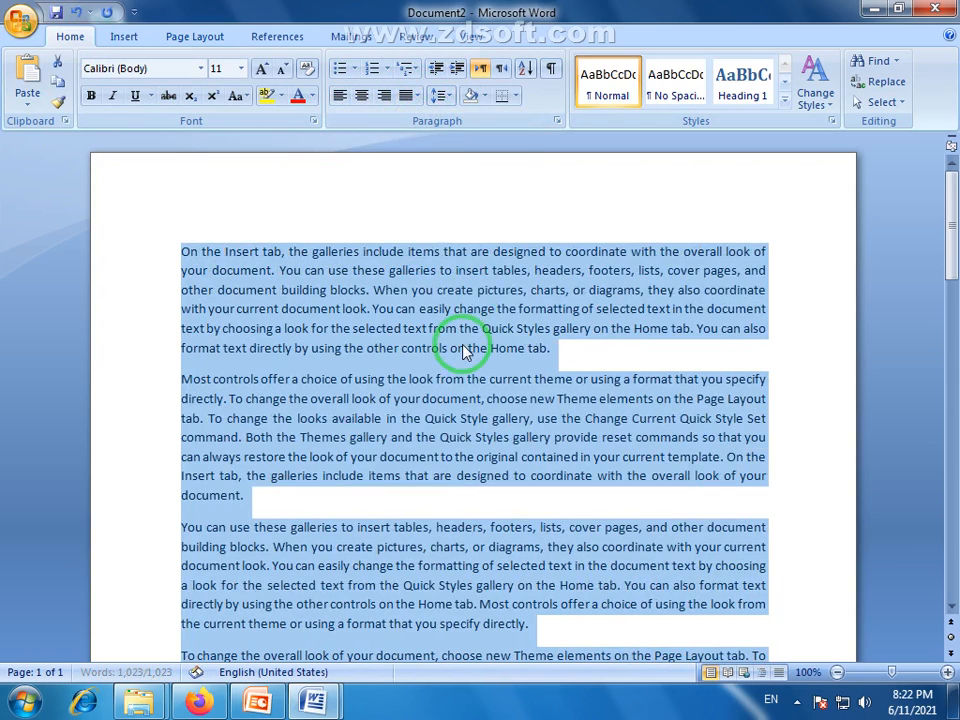
click(465, 352)
Step: Apply the Narrow margin preset, 0.5" on all sides, and check both pages
click(195, 36)
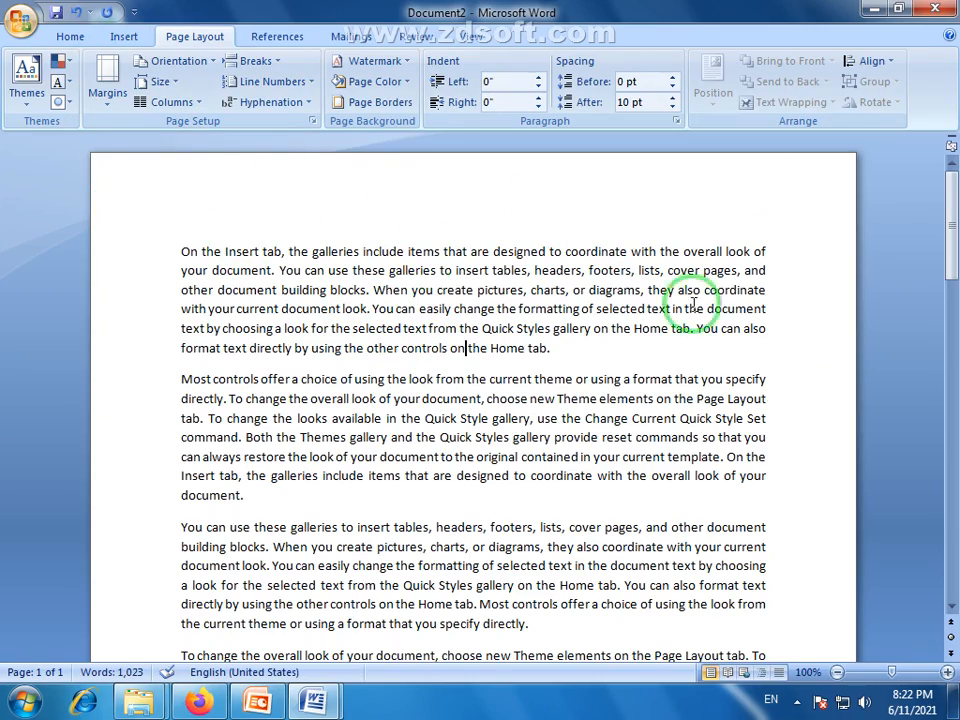
scroll(778, 362, down, 10)
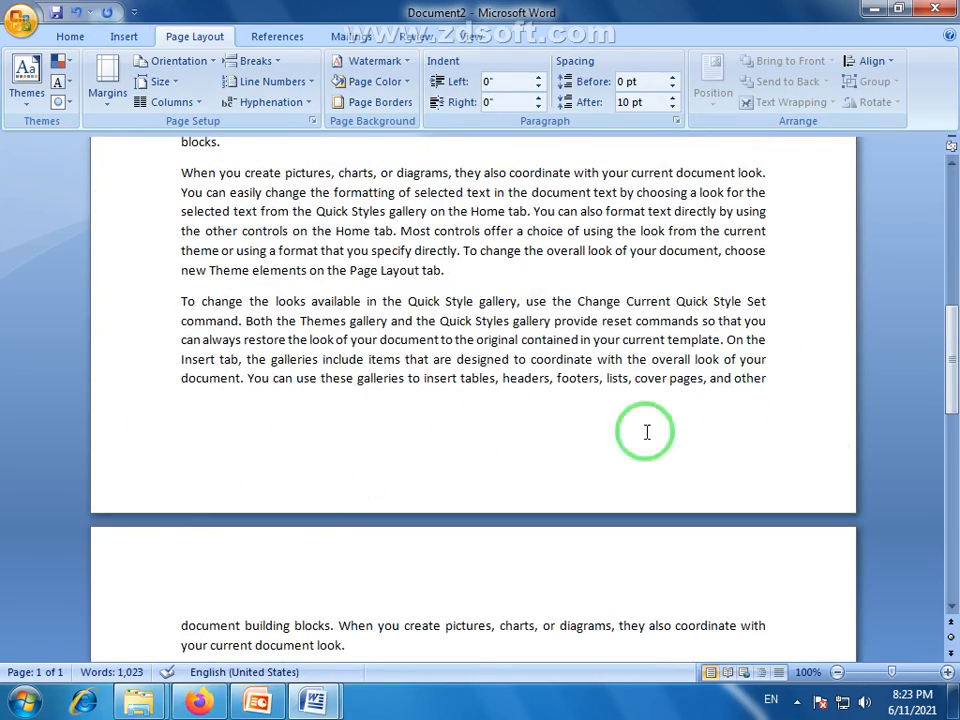
scroll(424, 420, up, 10)
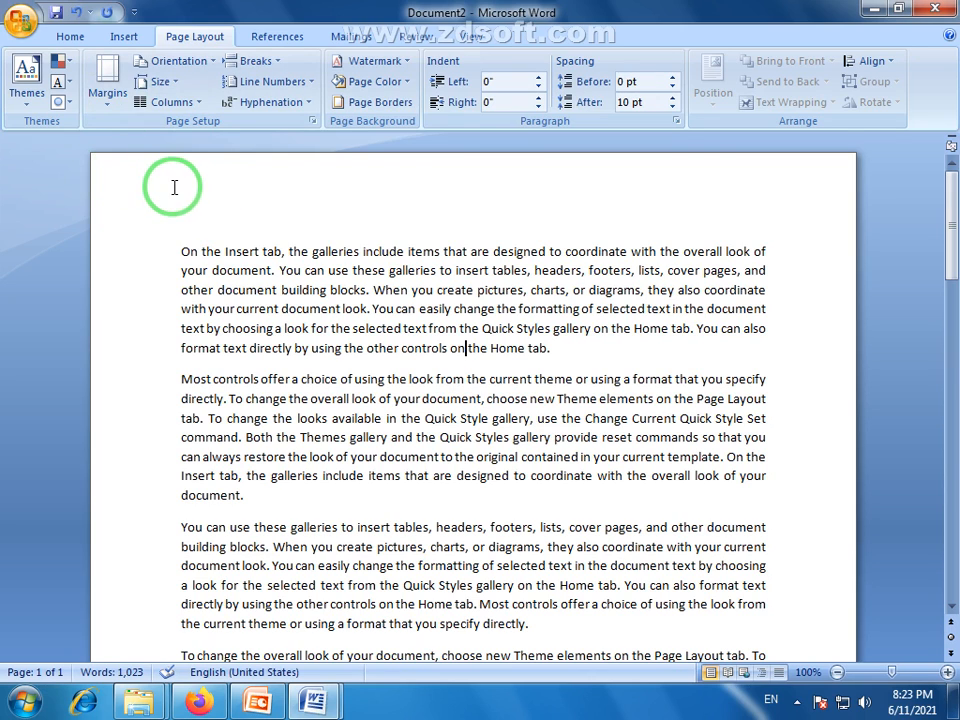
click(108, 100)
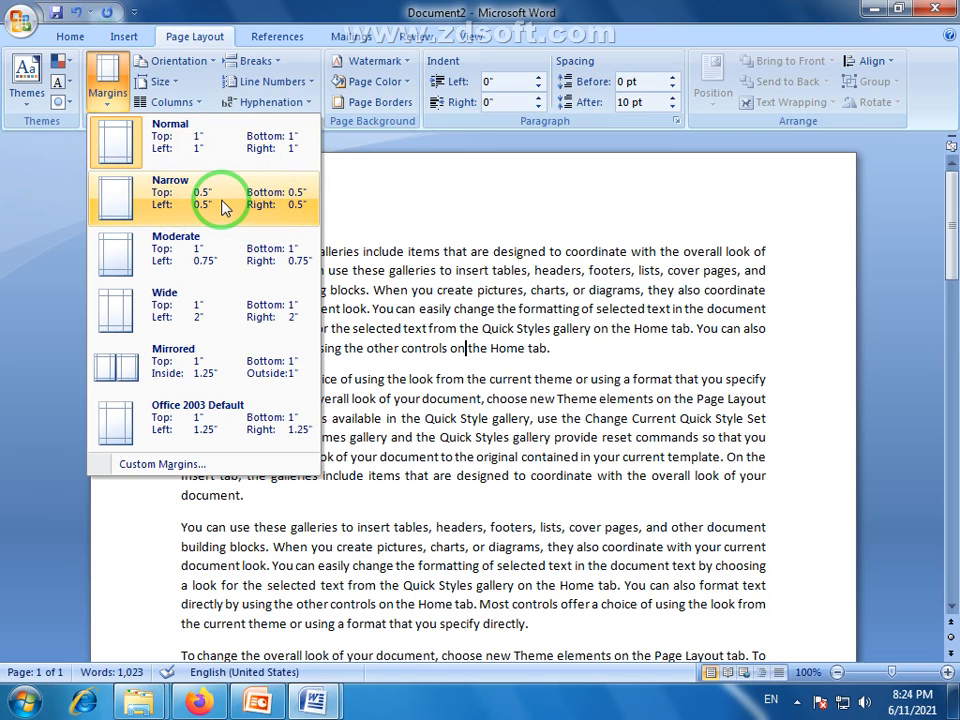
click(162, 204)
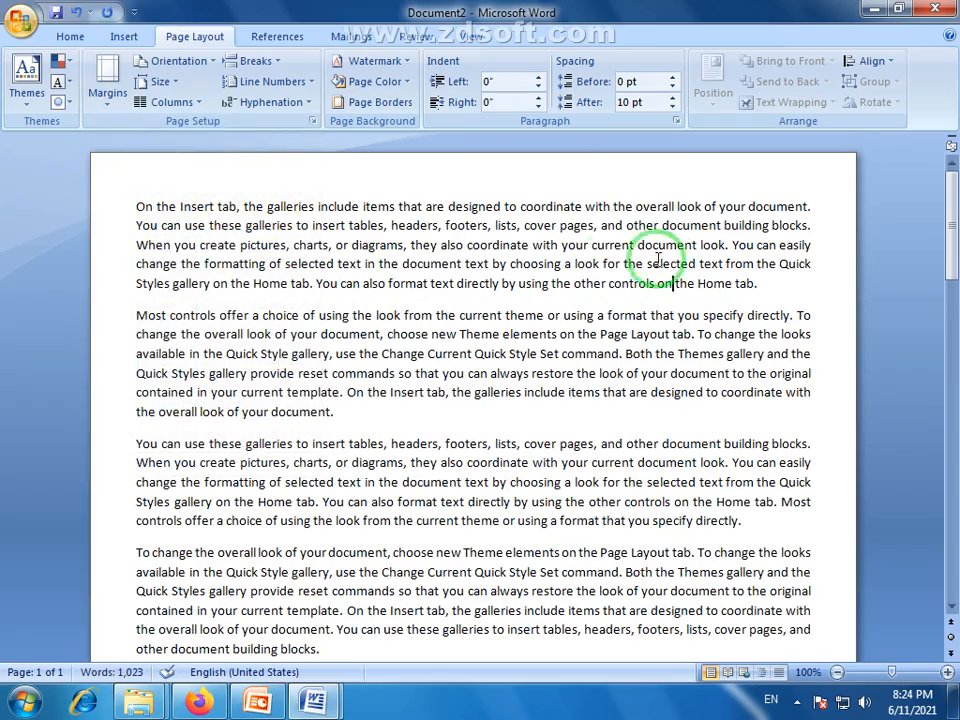
scroll(600, 285, down, 15)
scroll(600, 290, up, 15)
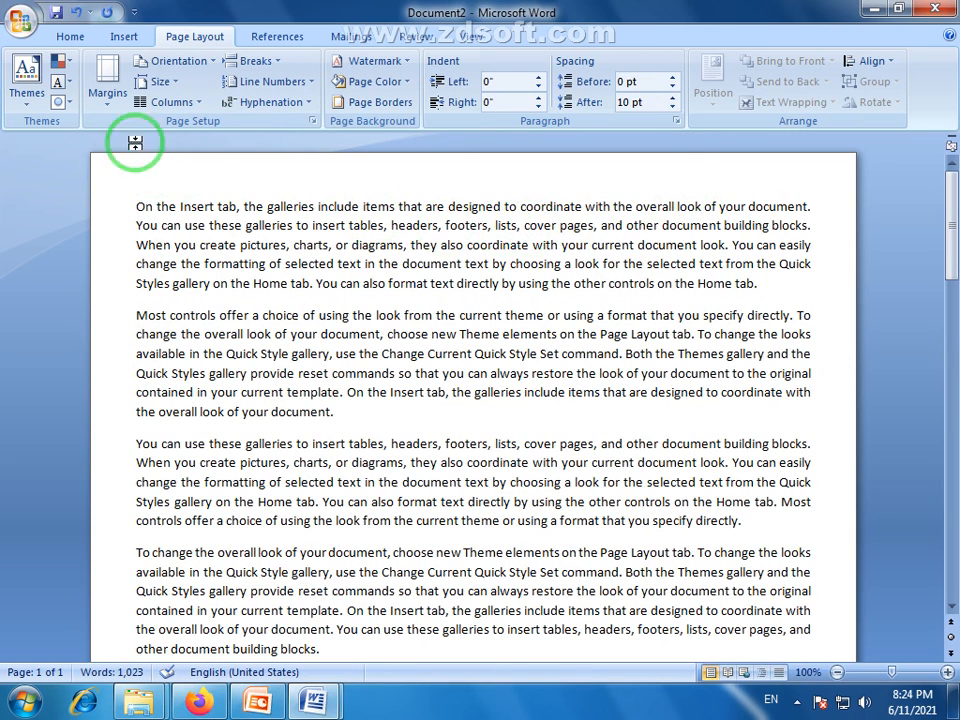
Step: Look over the custom margin settings in Page Setup and close them without applying changes
click(104, 96)
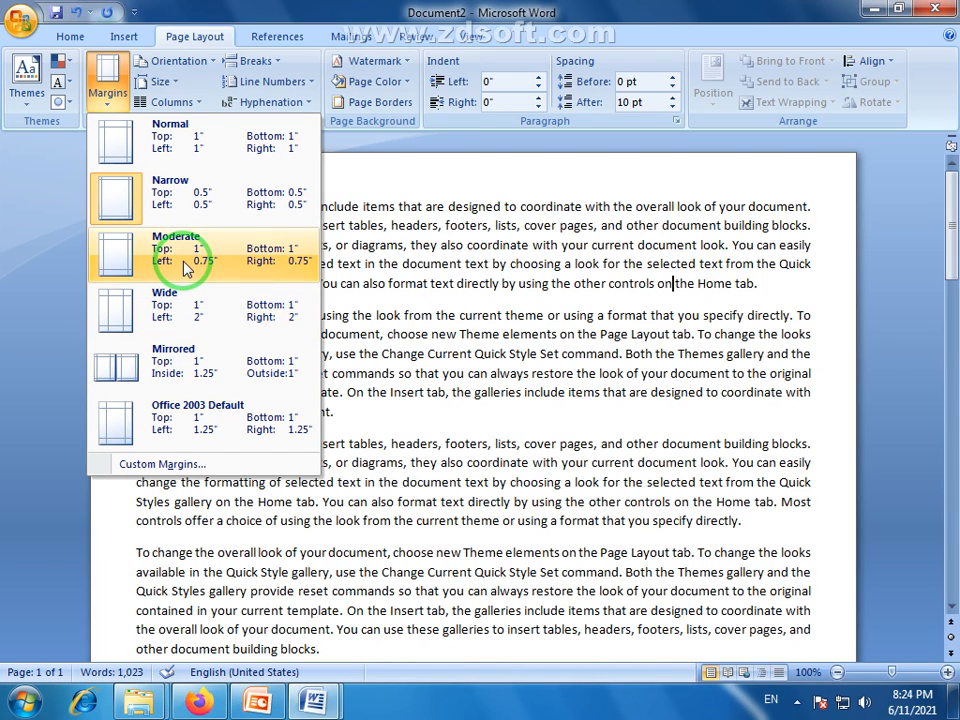
click(160, 463)
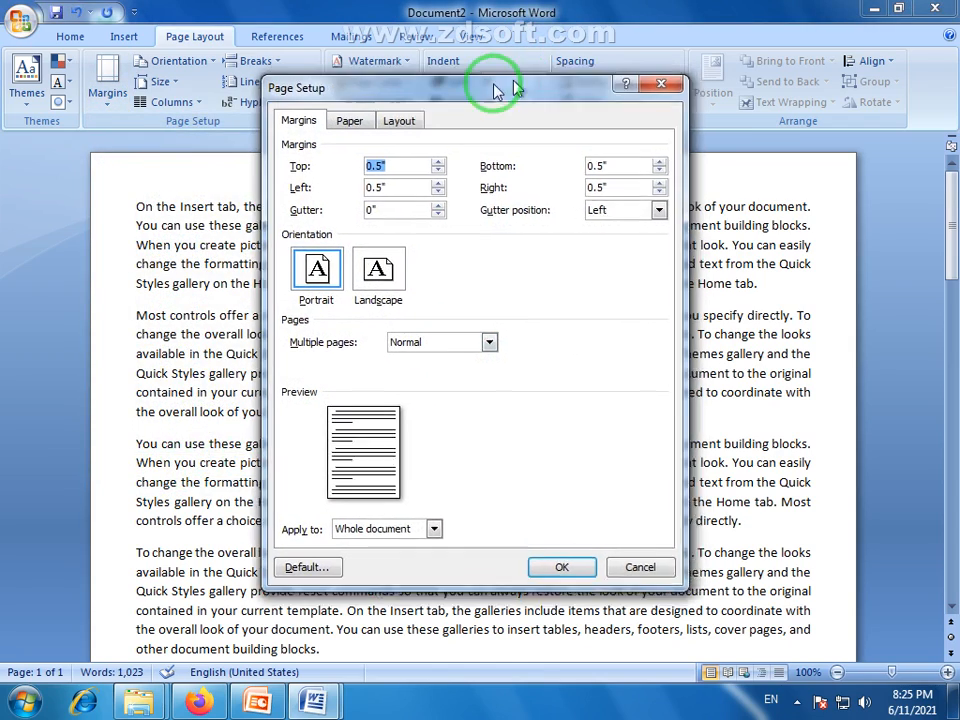
drag(497, 88, 410, 102)
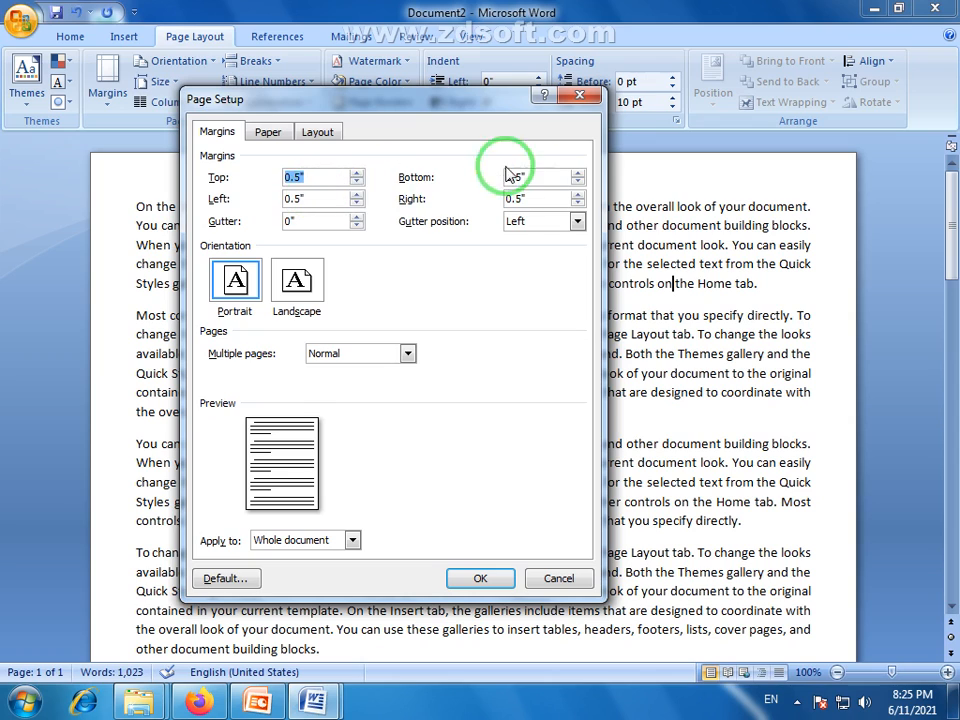
click(301, 176)
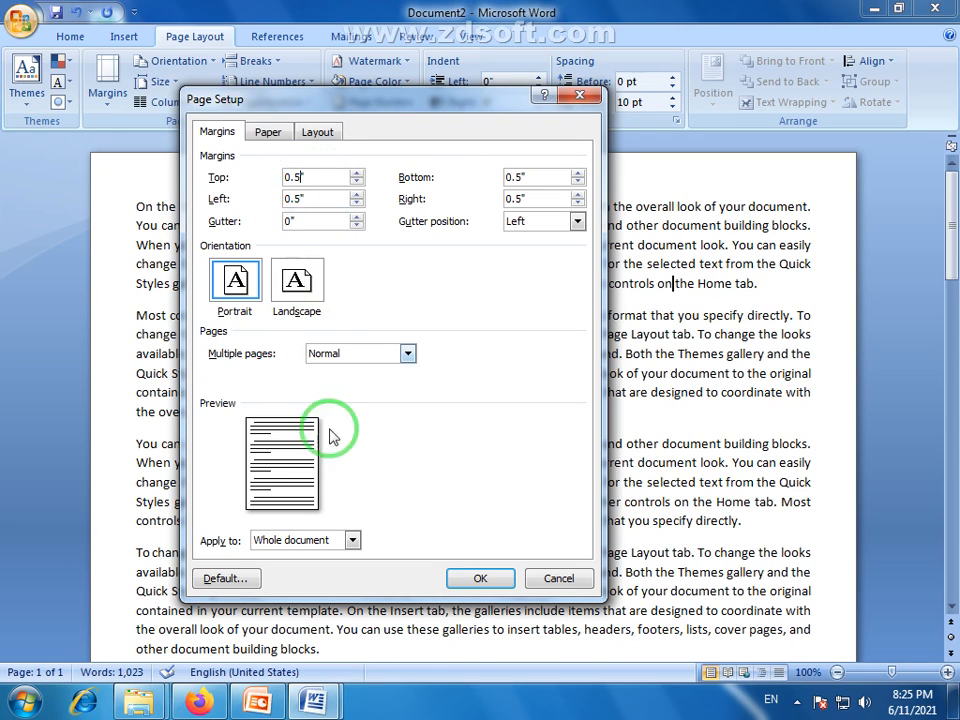
click(558, 578)
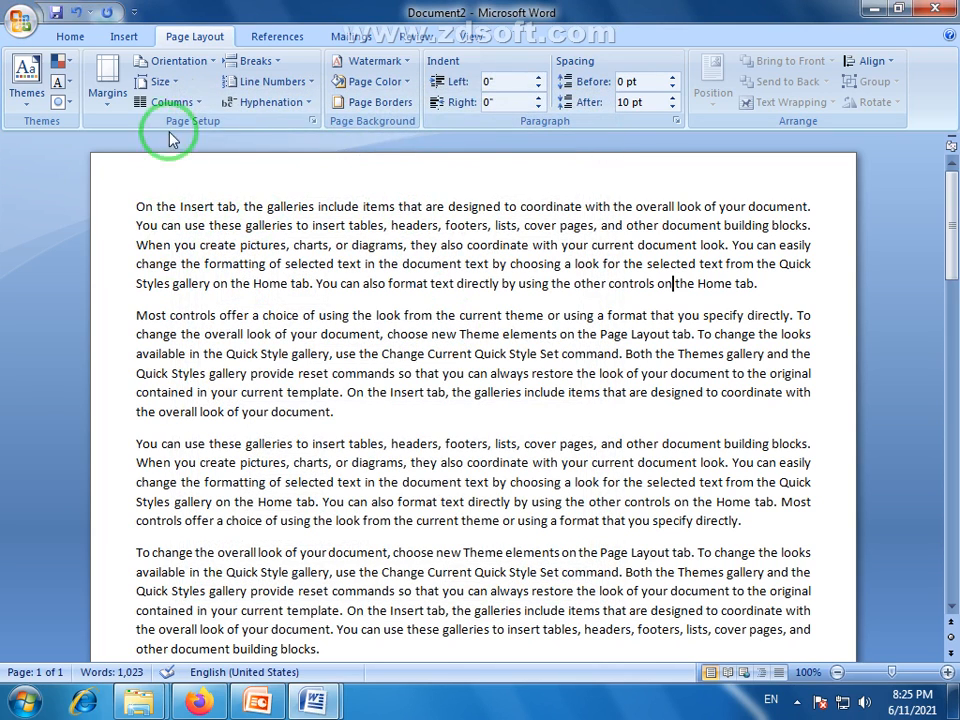
Step: Apply the Normal margin preset, 1" on all sides, to the document
click(108, 95)
click(142, 138)
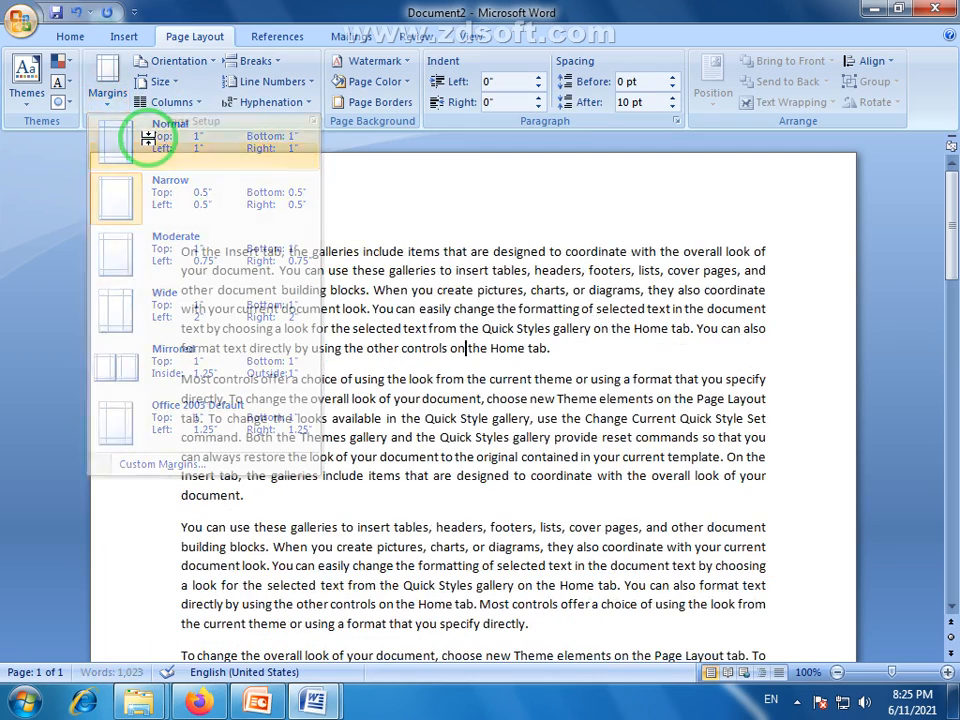
click(106, 100)
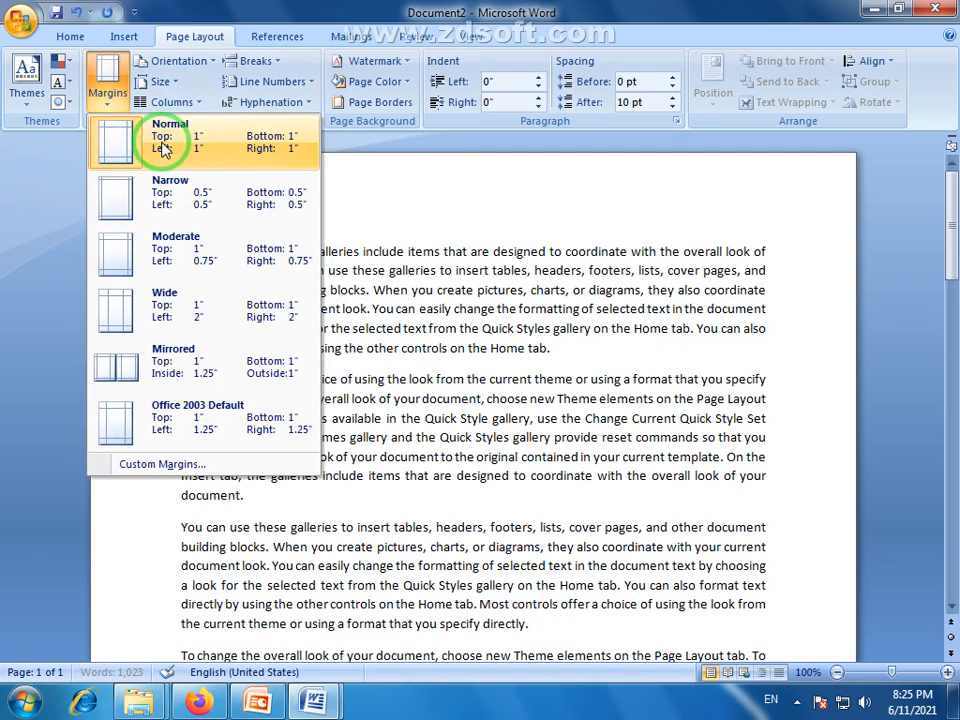
click(236, 326)
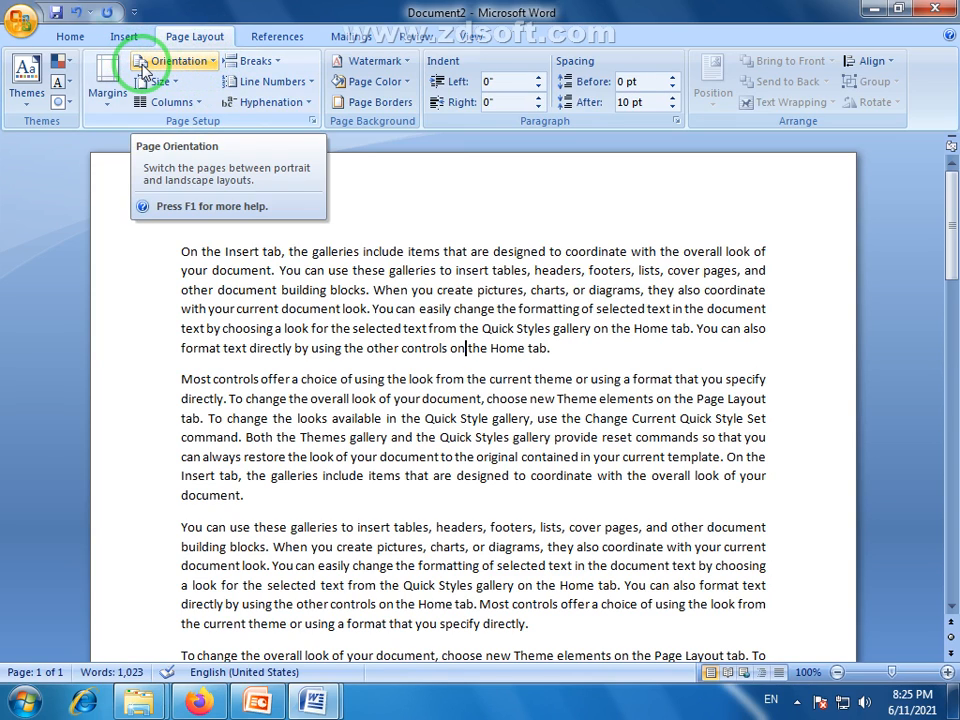
Step: Show whole pages side by side and change the page orientation to Landscape
click(210, 66)
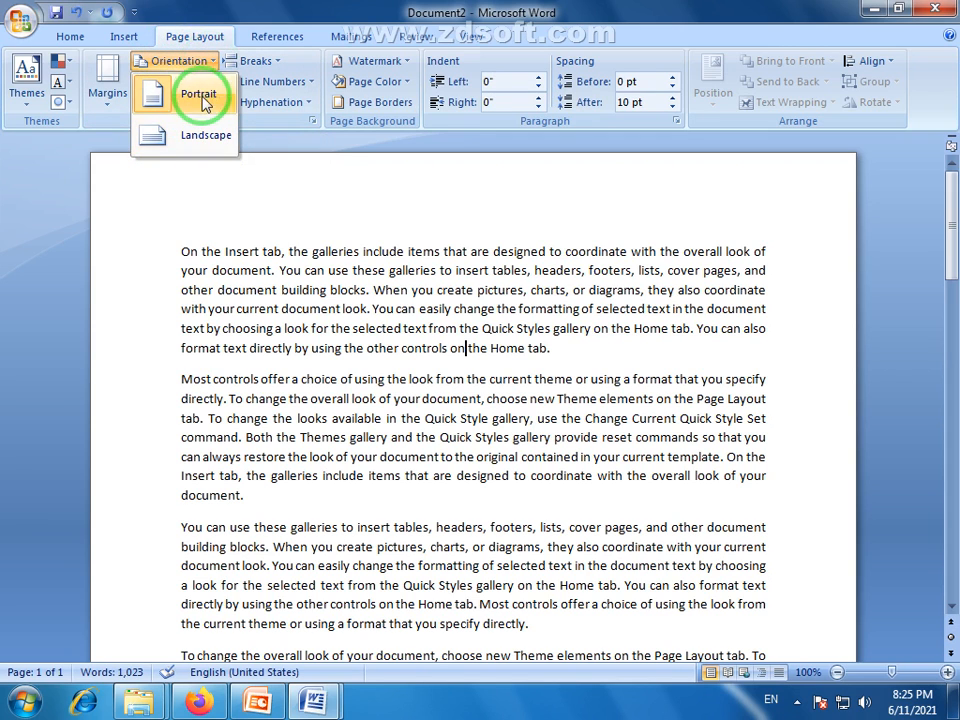
click(368, 322)
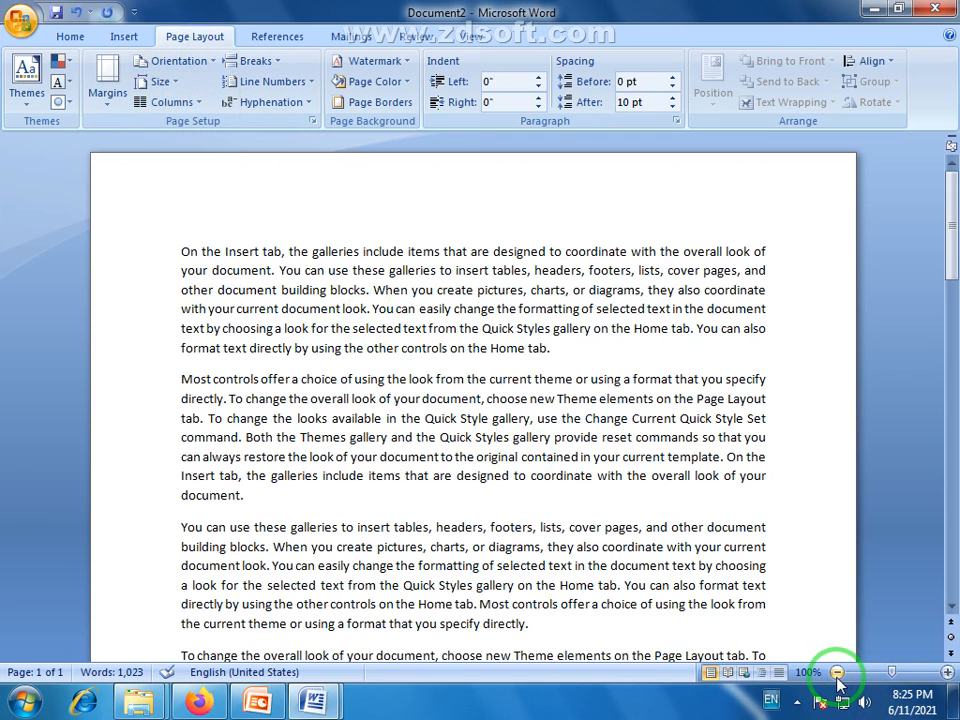
click(837, 672)
click(837, 672)
click(837, 672)
click(837, 672)
click(837, 672)
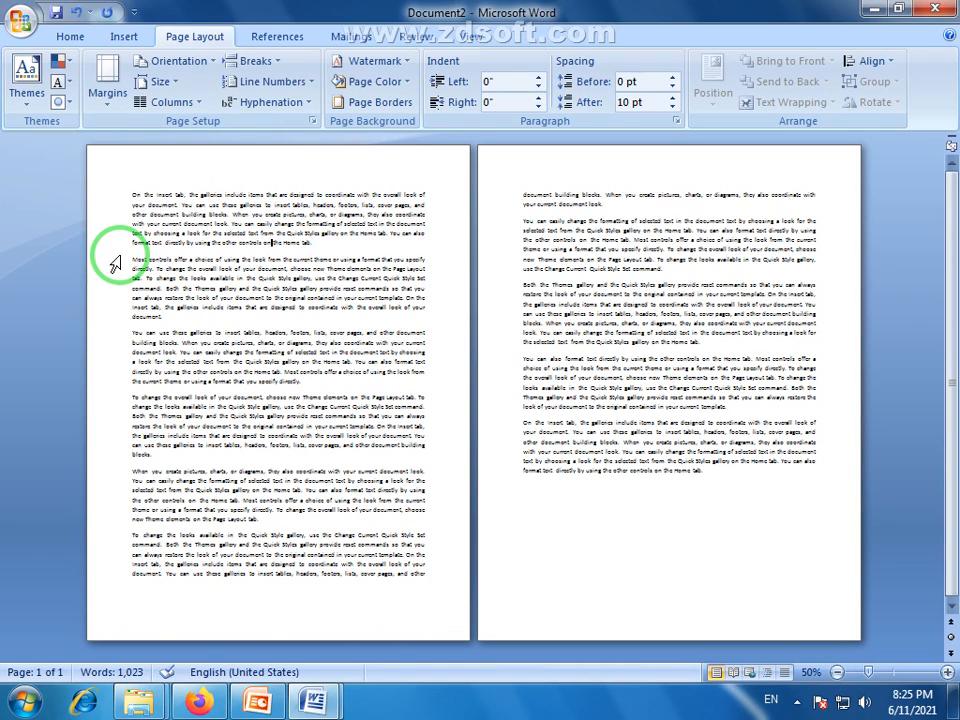
click(217, 64)
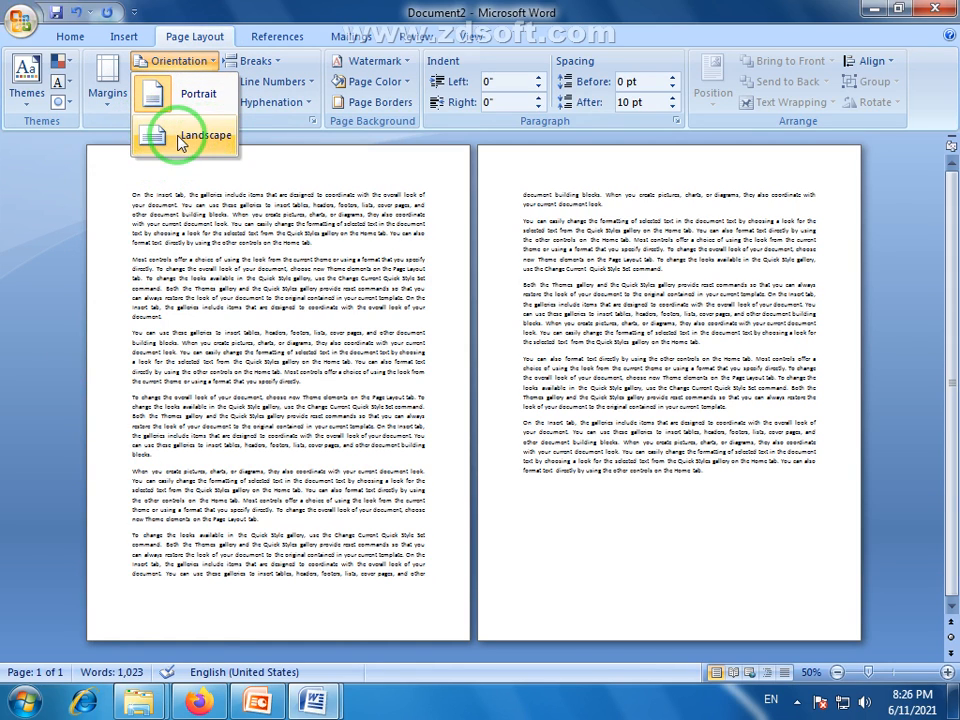
click(208, 137)
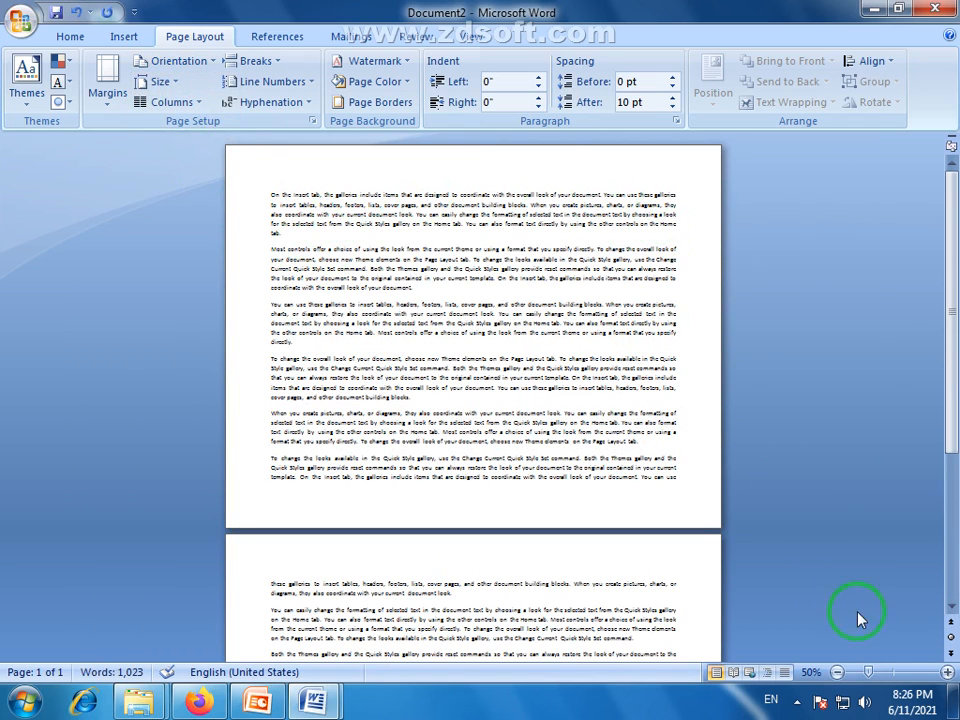
click(837, 672)
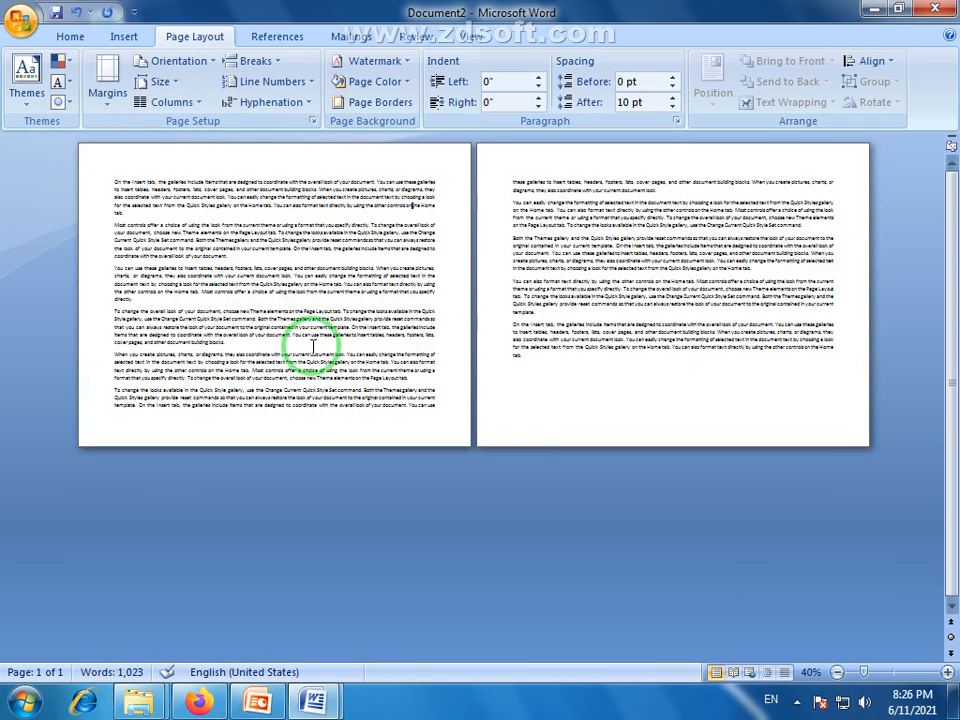
Step: Set the page orientation back to Portrait
click(200, 62)
click(198, 93)
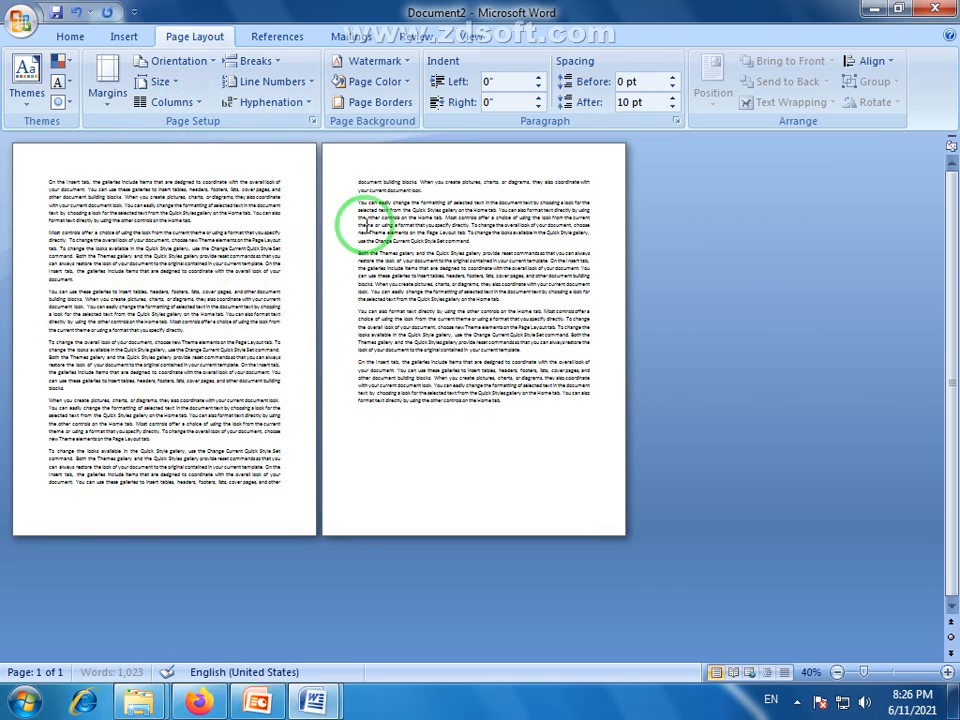
click(216, 62)
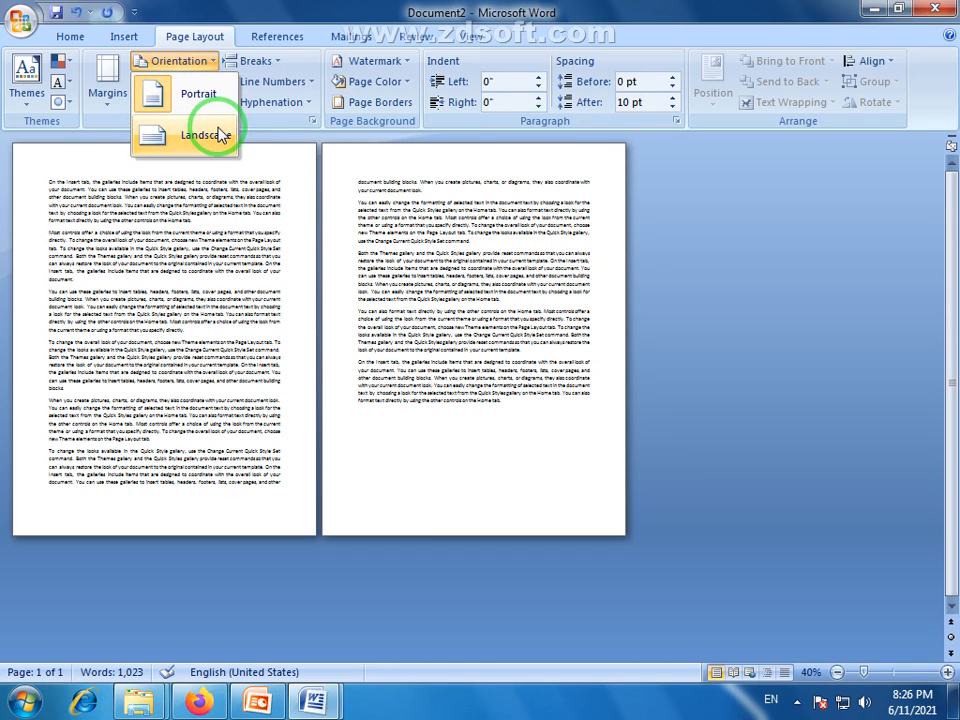
click(319, 223)
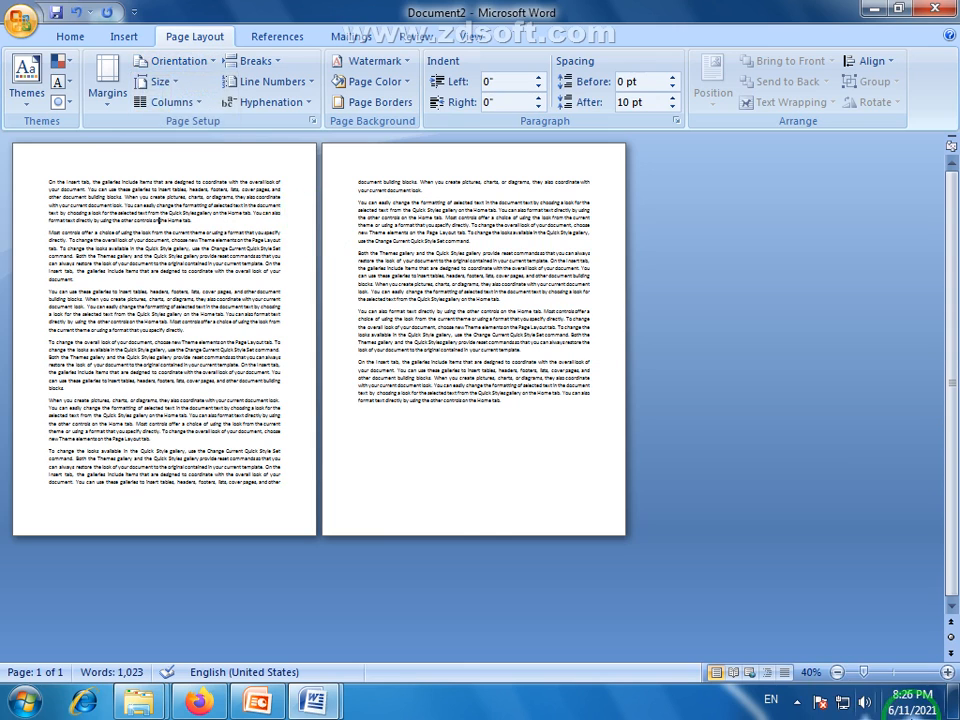
Step: Show both pages side by side at 50% zoom and highlight the text on the second page
click(901, 679)
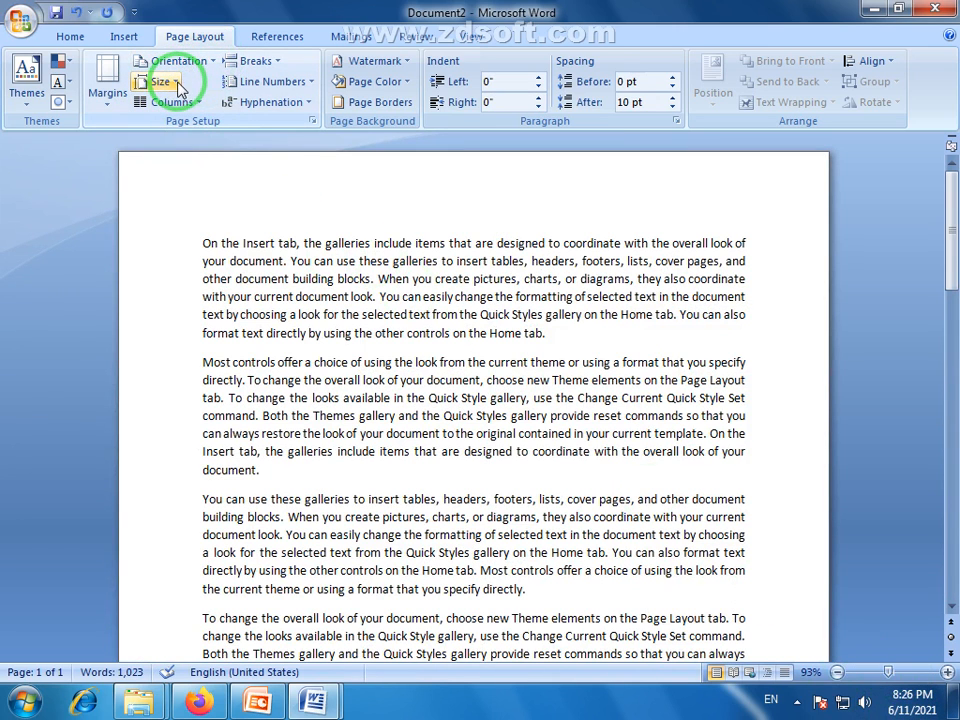
click(837, 673)
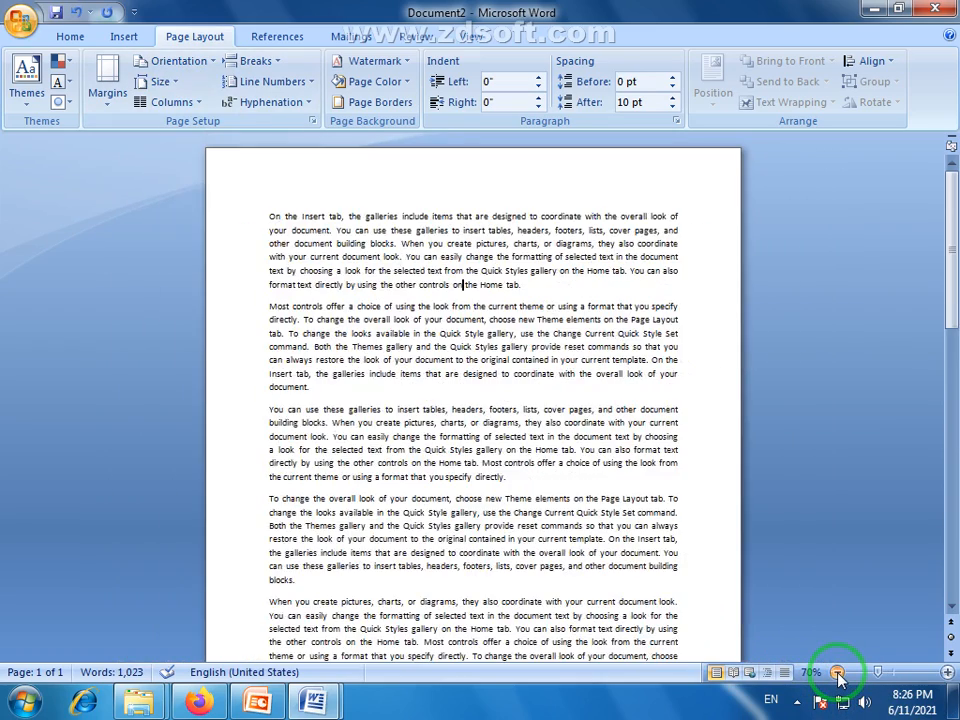
click(837, 673)
click(837, 673)
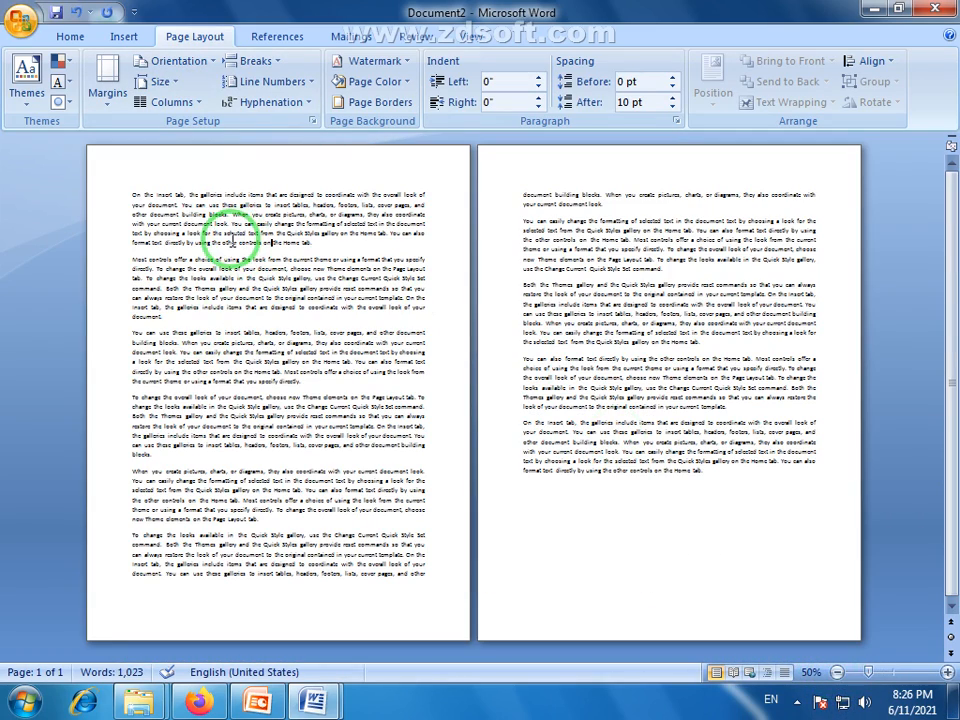
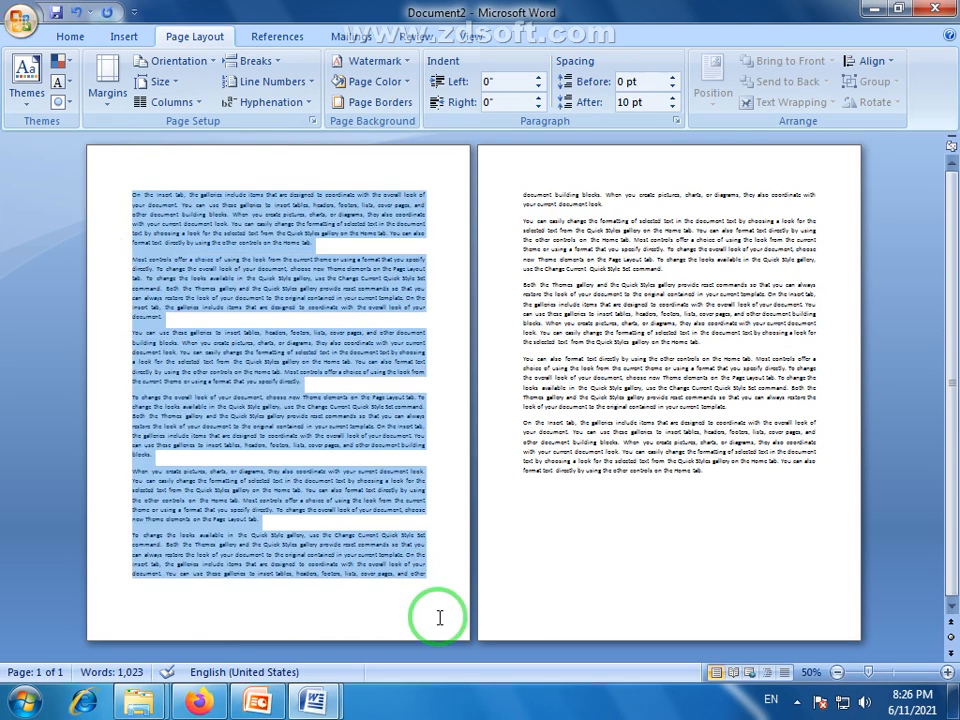
drag(615, 480, 503, 193)
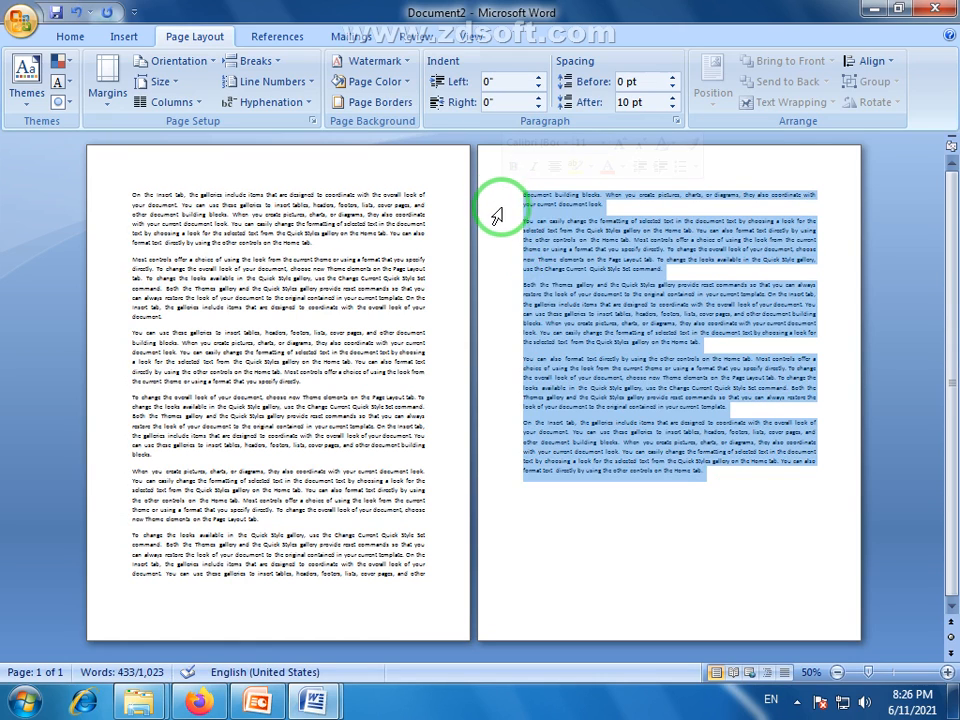
click(497, 204)
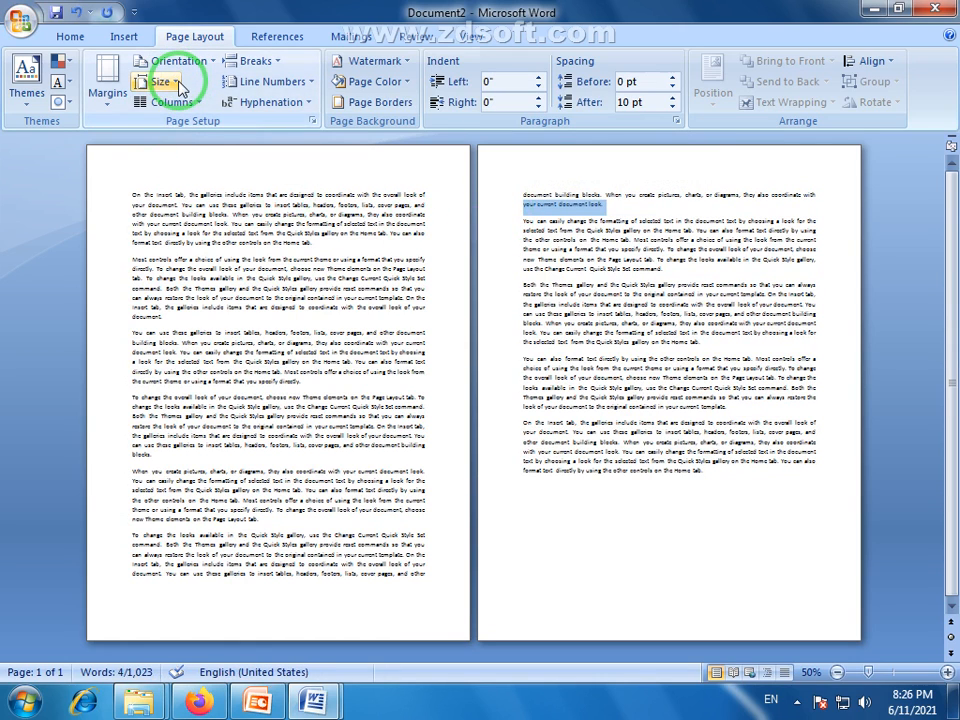
Step: Change the paper size to Legal, 8.5" x 14", and inspect how the text flows across the two pages
click(181, 90)
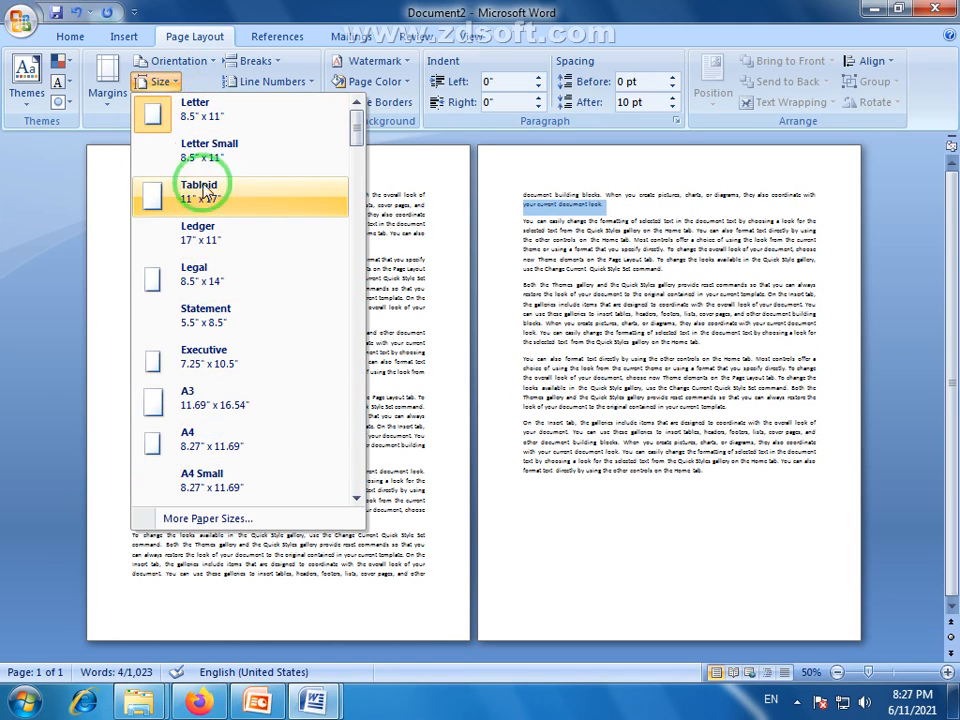
mouse_move(355, 125)
mouse_down()
mouse_move(357, 478)
mouse_move(357, 110)
mouse_up()
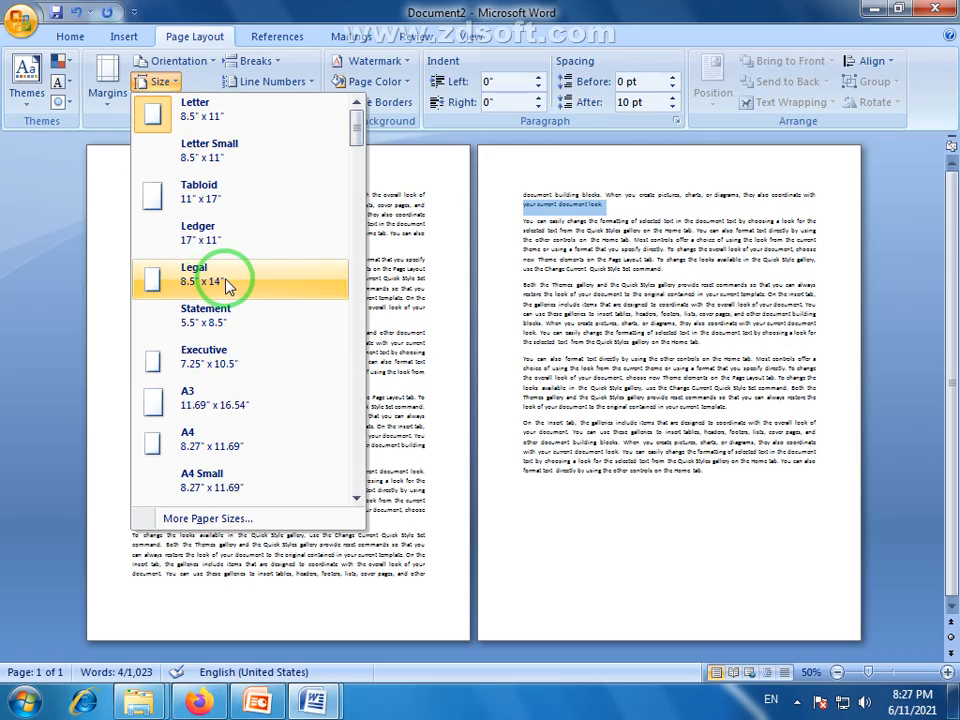
click(146, 279)
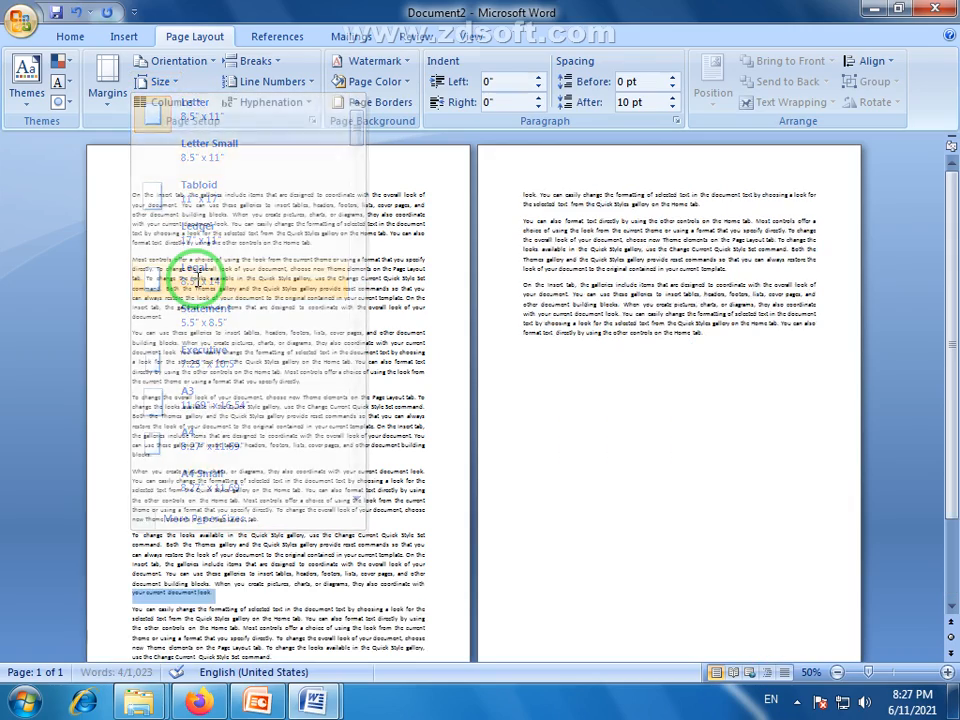
scroll(461, 364, down, 5)
scroll(296, 501, up, 5)
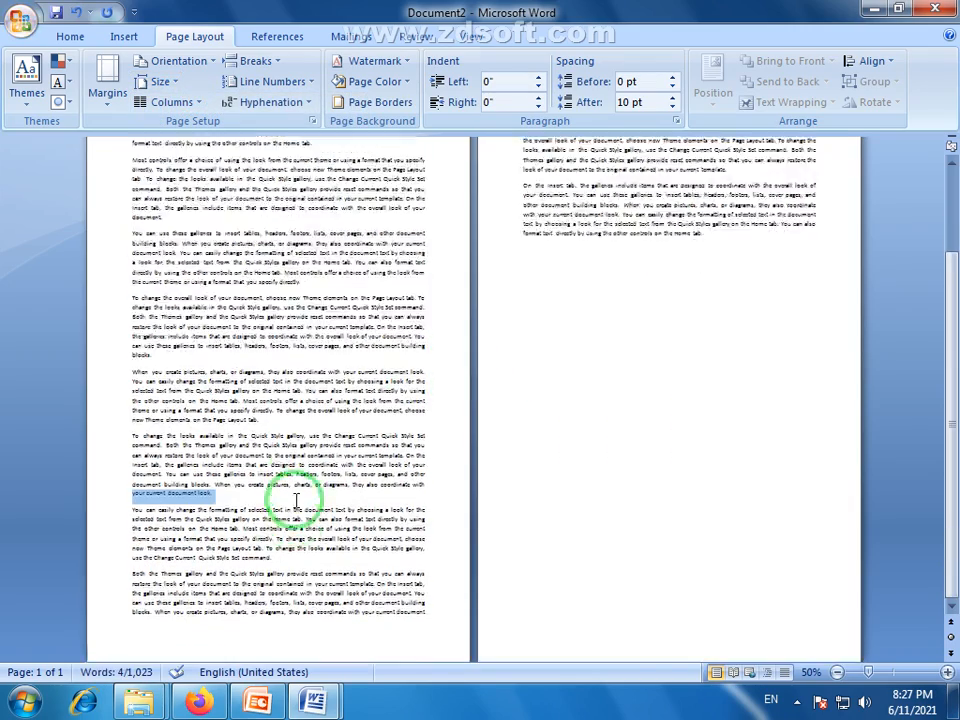
scroll(320, 490, down, 2)
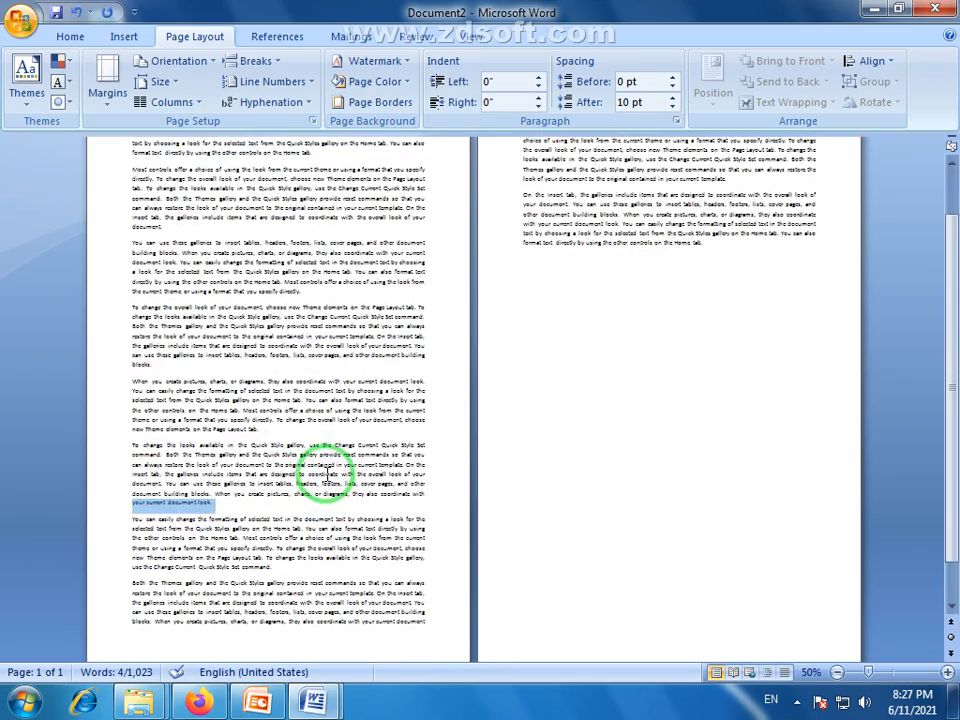
scroll(312, 480, up, 2)
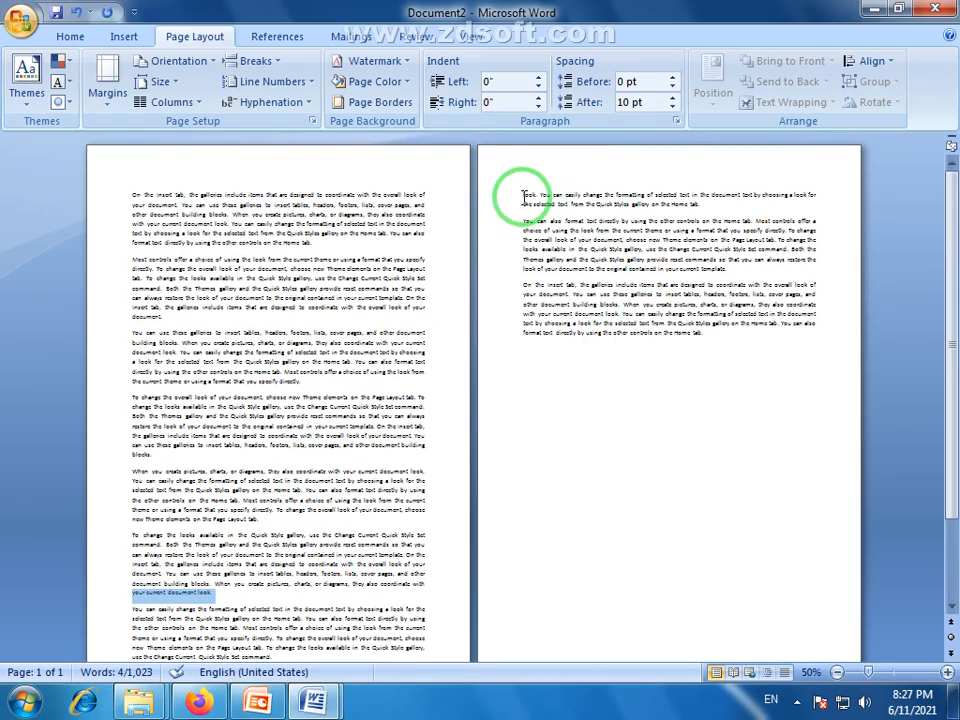
drag(524, 193, 713, 349)
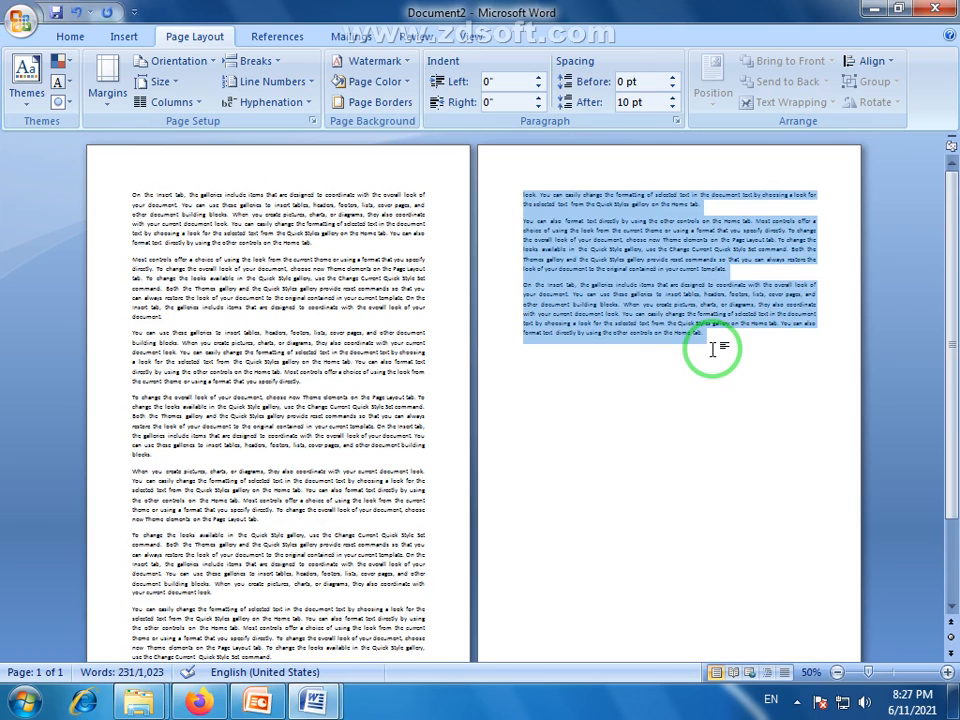
click(706, 349)
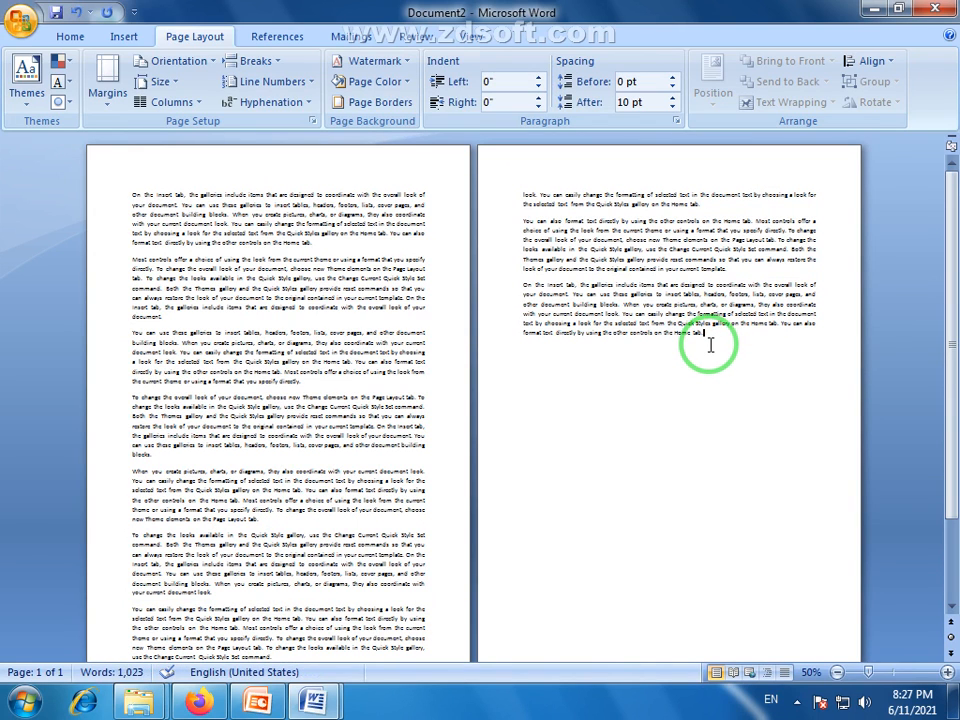
Step: Set the paper size back to Letter, 8.5" x 11", and look over the other available paper sizes
click(177, 87)
click(191, 116)
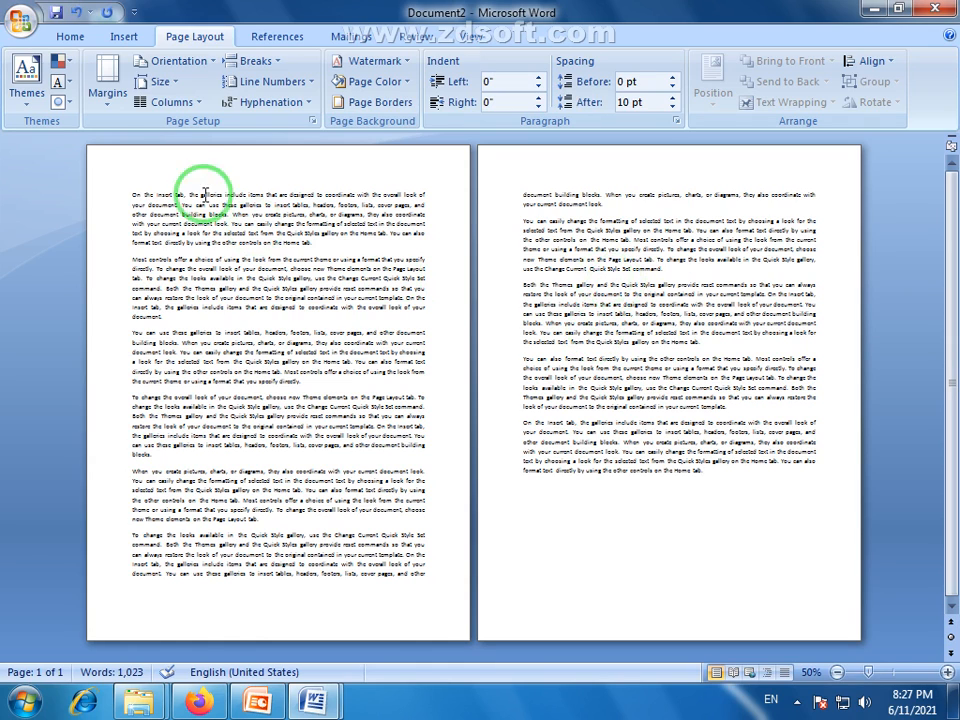
click(176, 83)
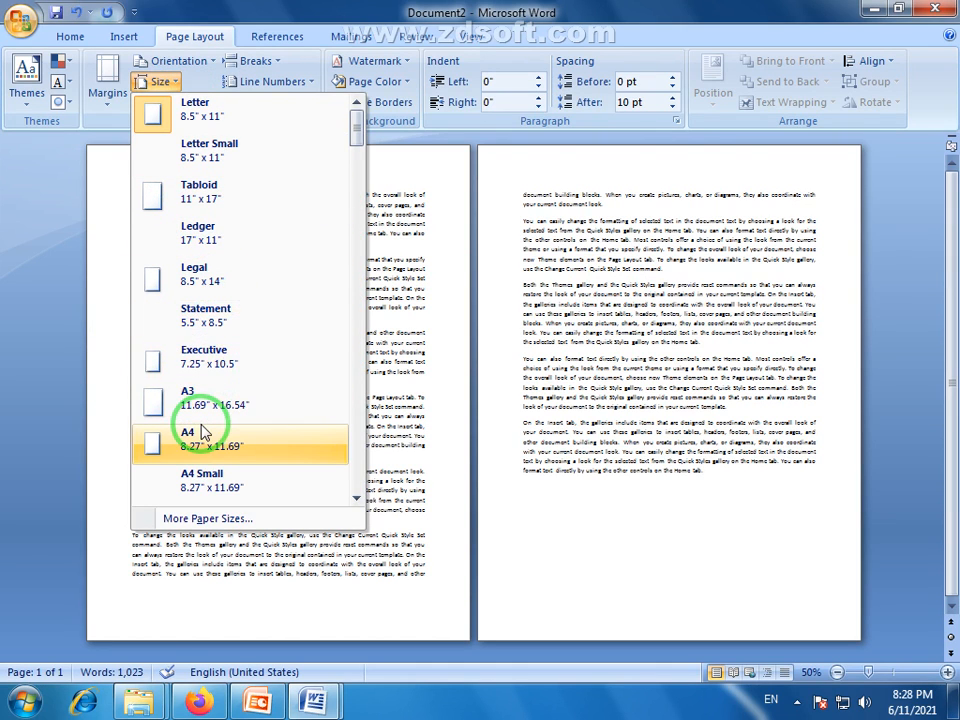
click(420, 426)
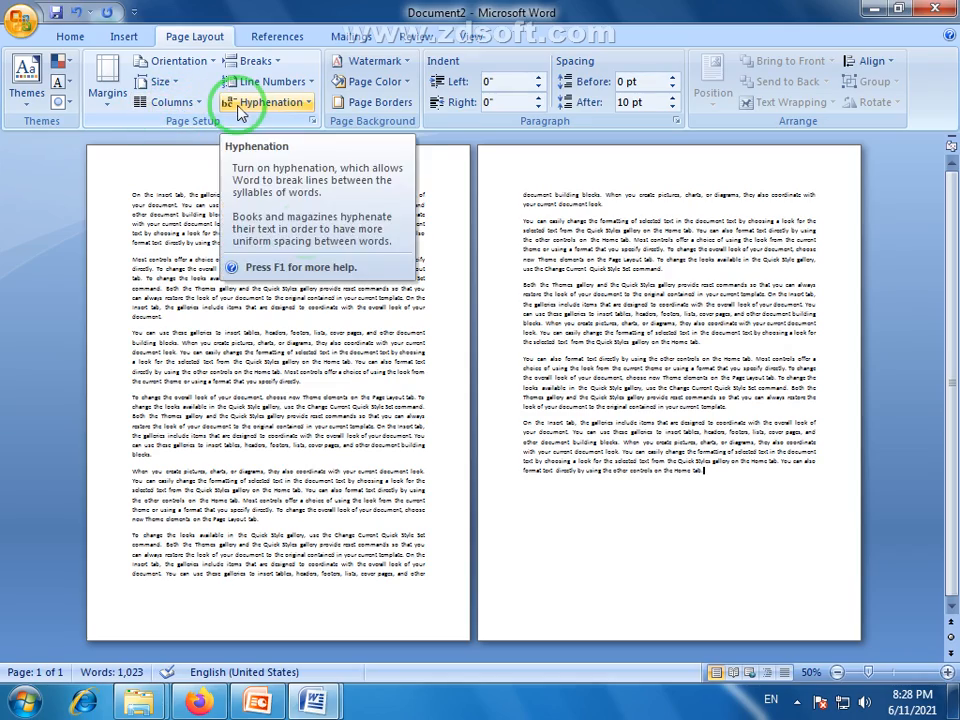
Step: Arrange the document text in two columns and look through the pages
drag(880, 672, 886, 672)
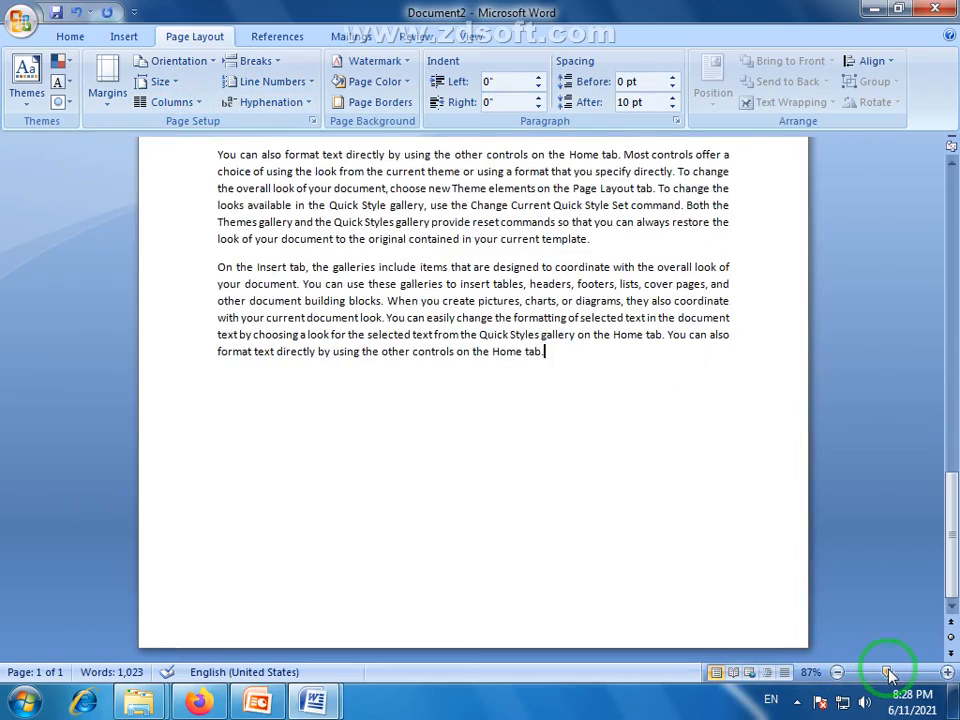
scroll(600, 445, up, 6)
scroll(580, 428, up, 3)
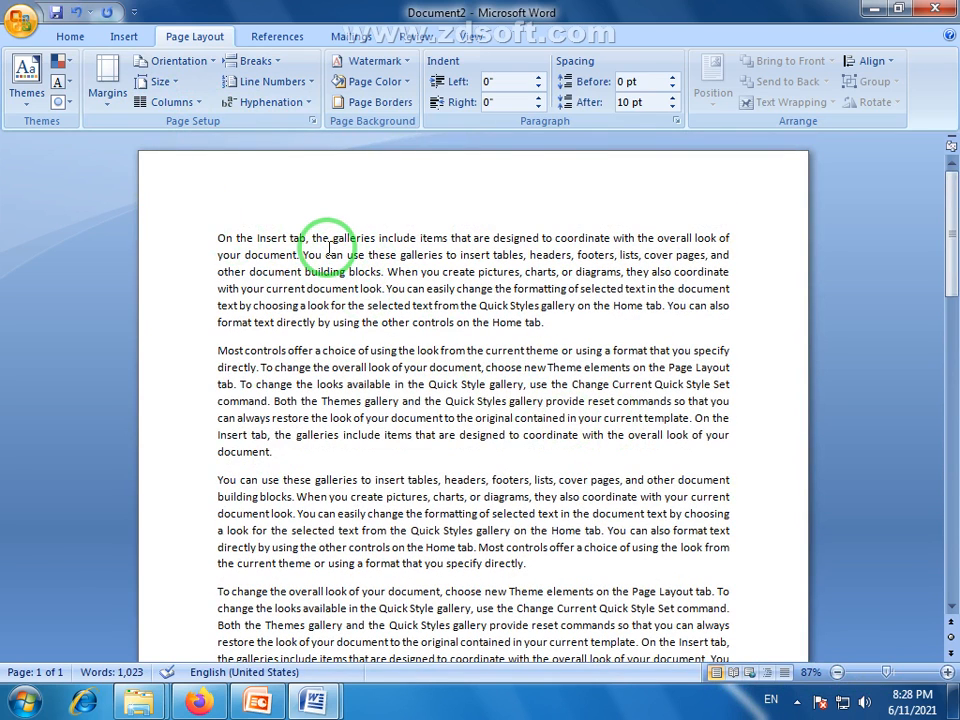
click(195, 210)
click(237, 208)
click(185, 206)
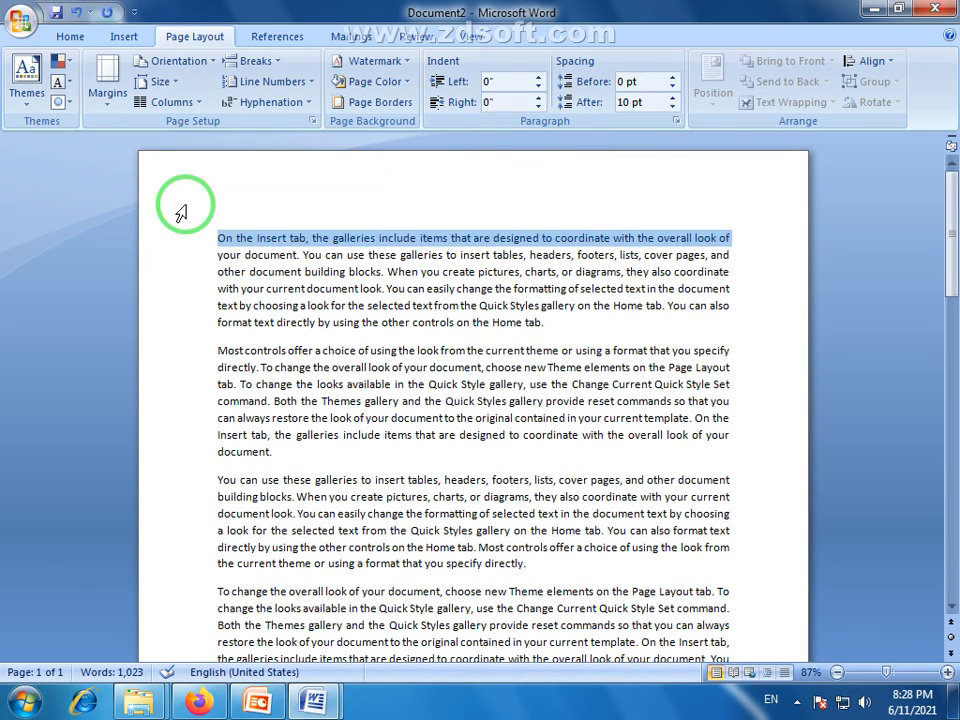
click(227, 193)
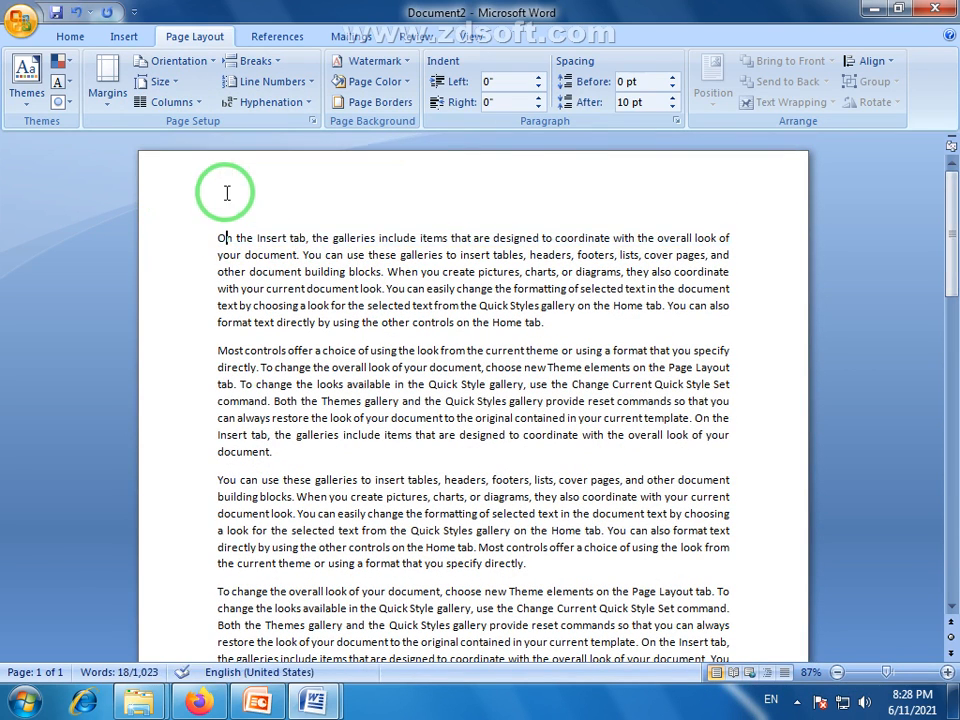
click(200, 104)
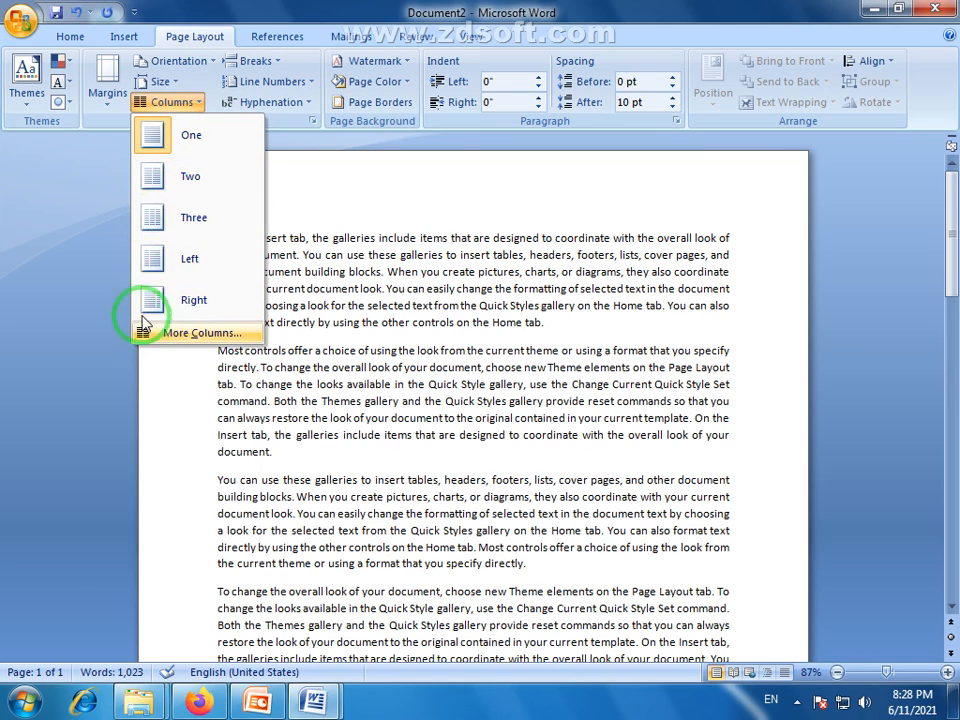
click(155, 178)
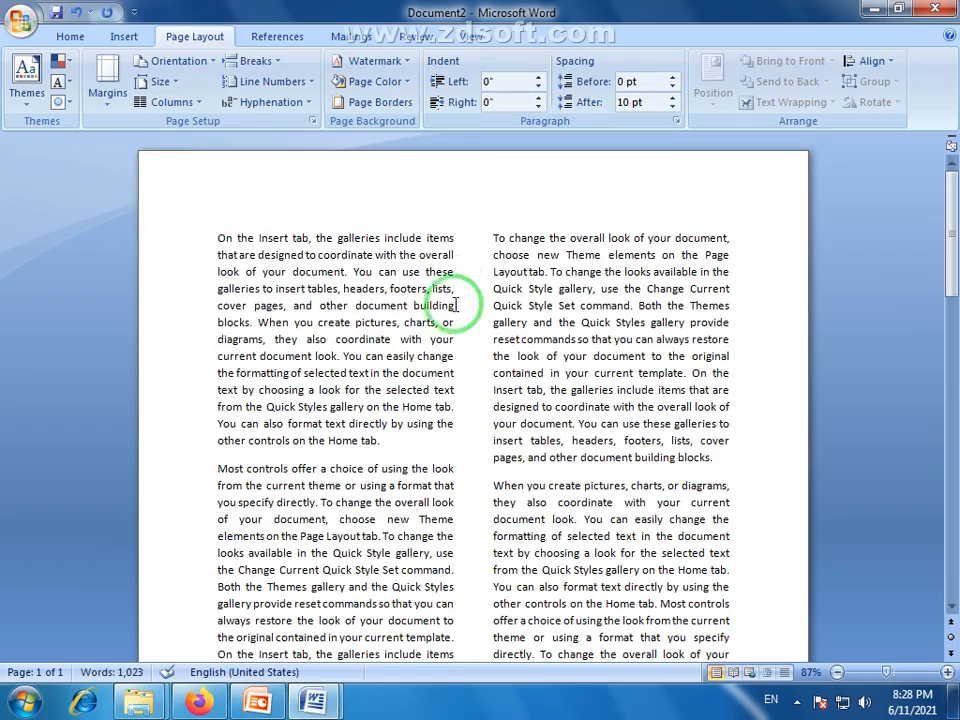
scroll(456, 281, down, 8)
scroll(467, 296, down, 17)
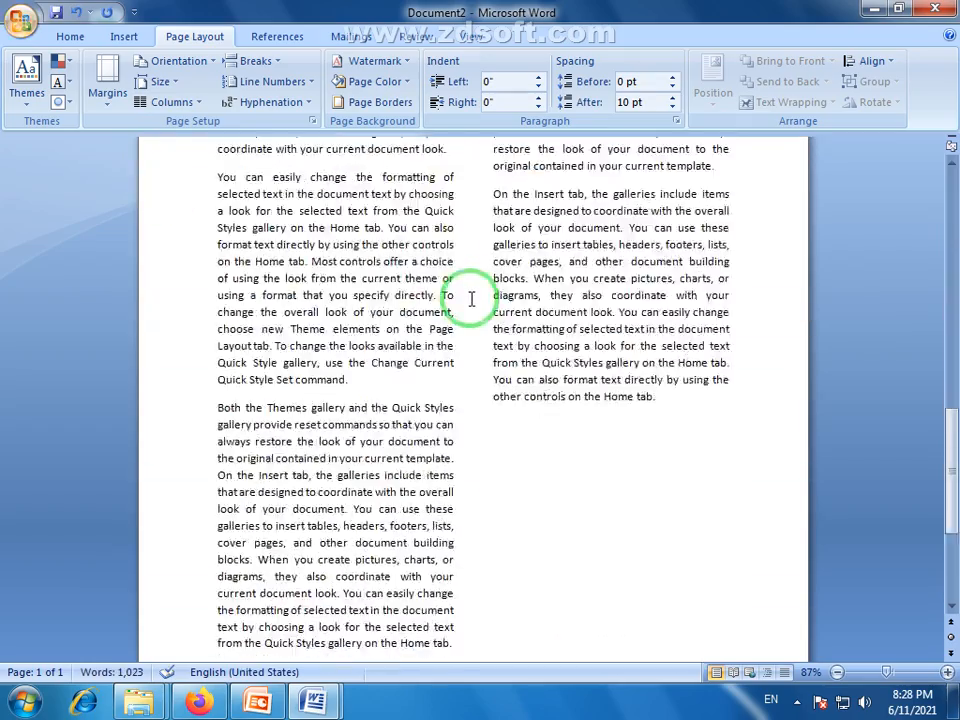
scroll(473, 300, up, 5)
scroll(473, 300, up, 15)
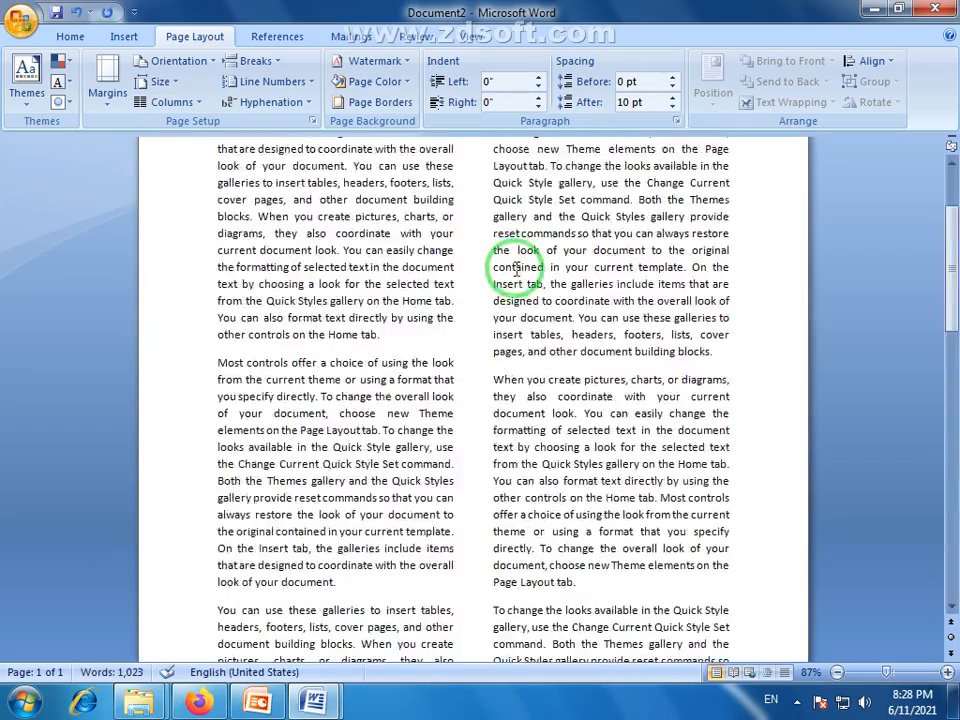
Step: Change the document text to a three-column layout
click(107, 100)
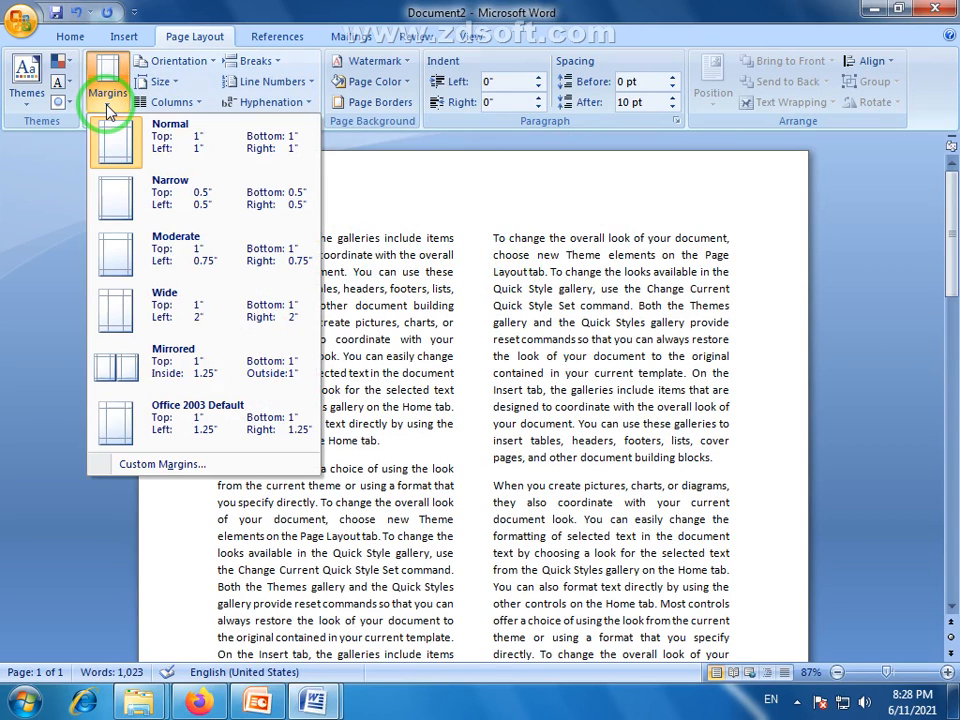
click(190, 102)
click(185, 222)
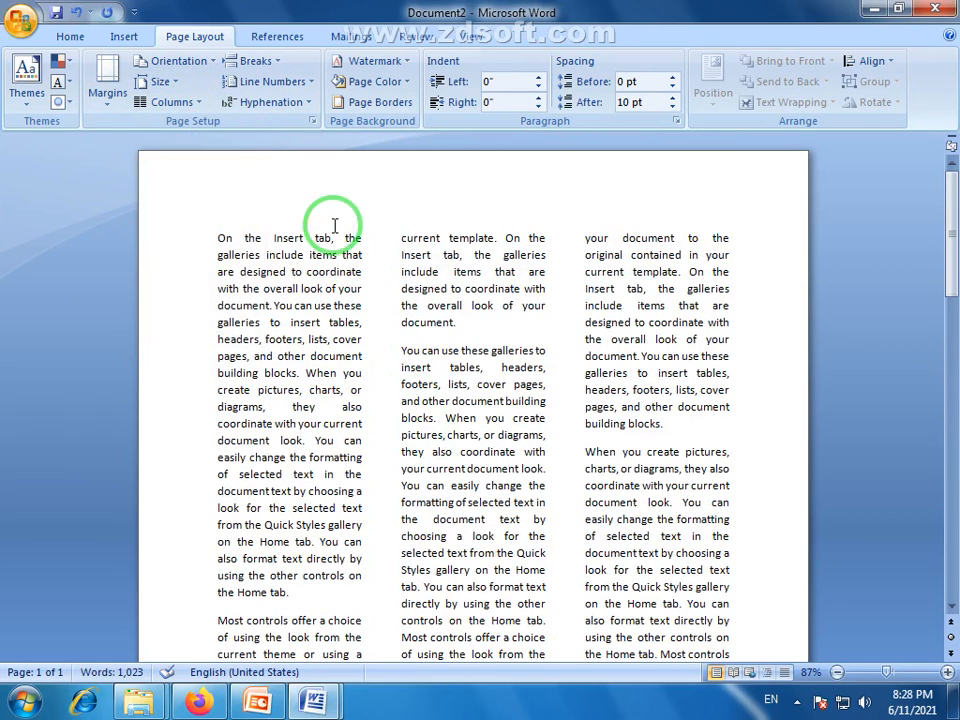
Step: Apply the Left column preset, with a narrow left column and a wider right one, to the text
click(182, 114)
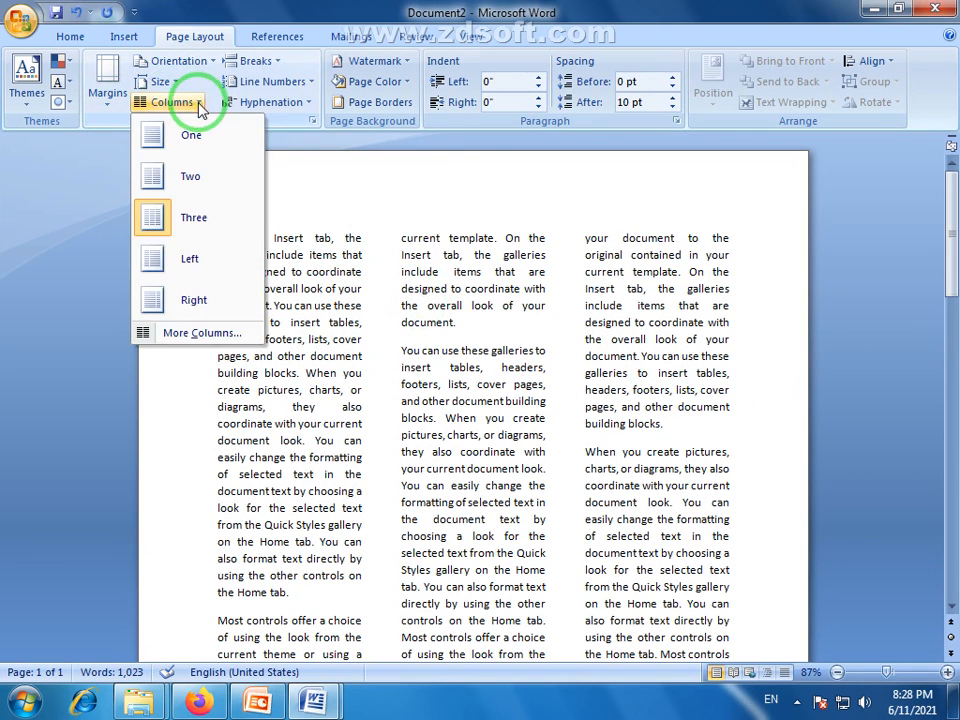
click(180, 262)
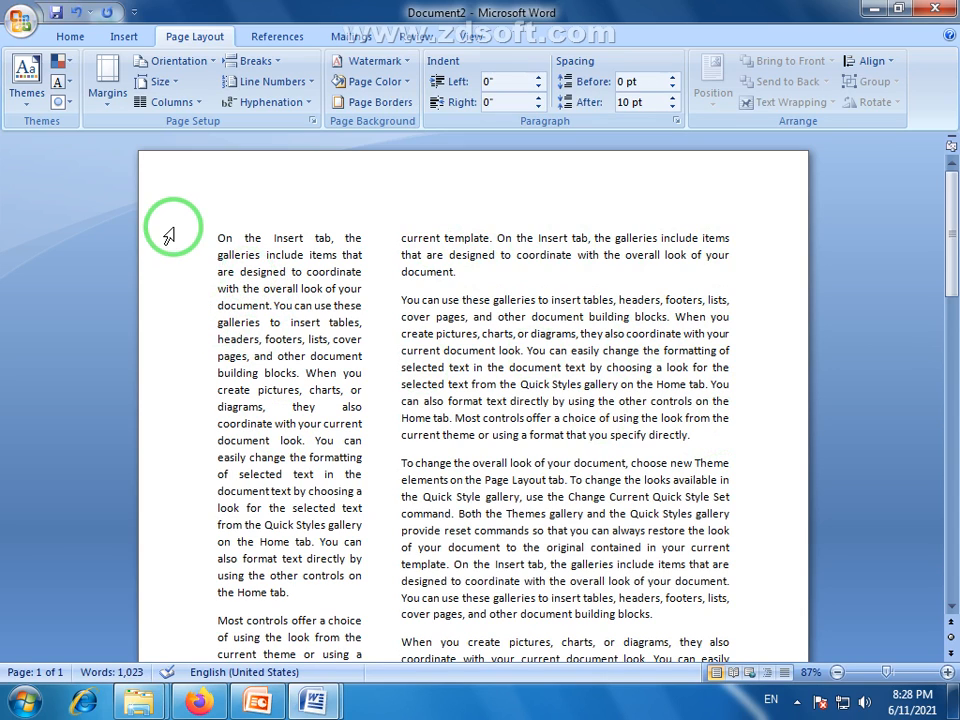
click(165, 102)
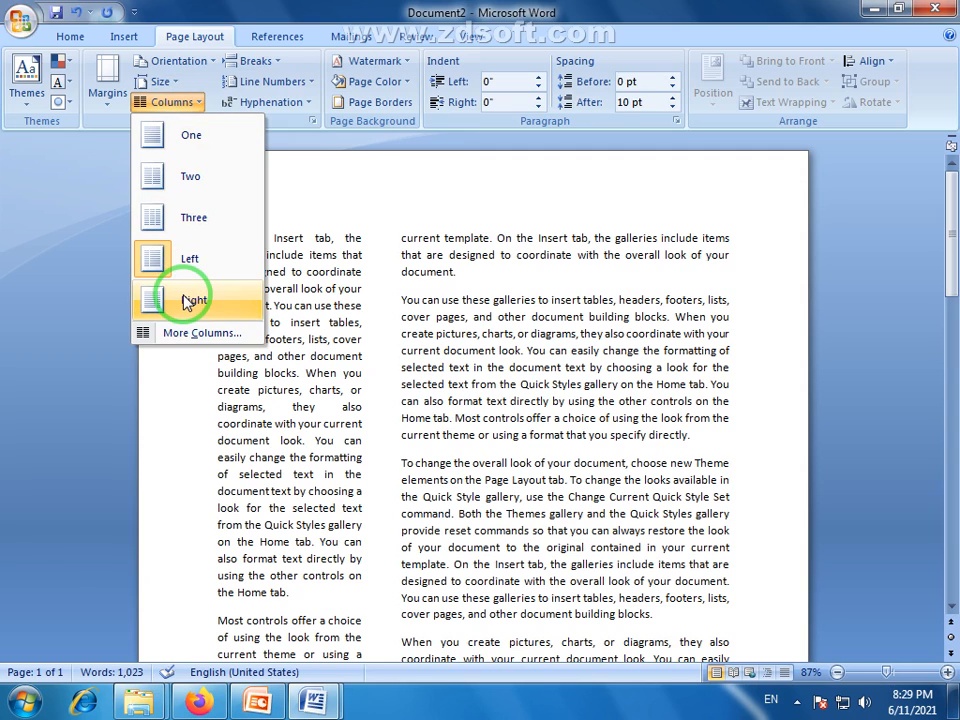
click(354, 369)
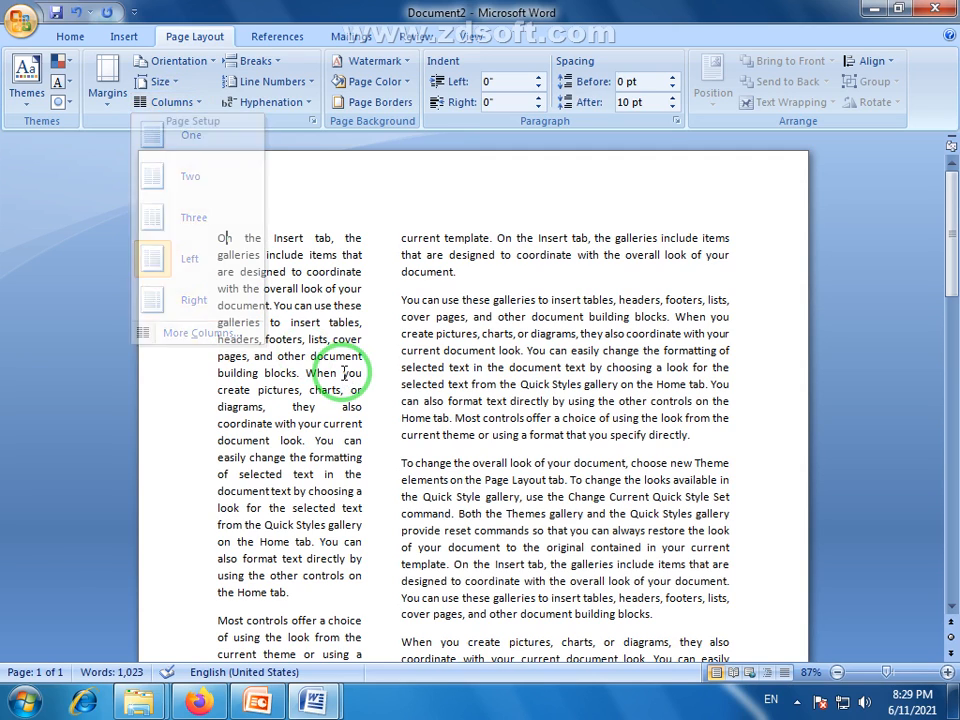
Step: Return the document text to a single-column layout
click(192, 102)
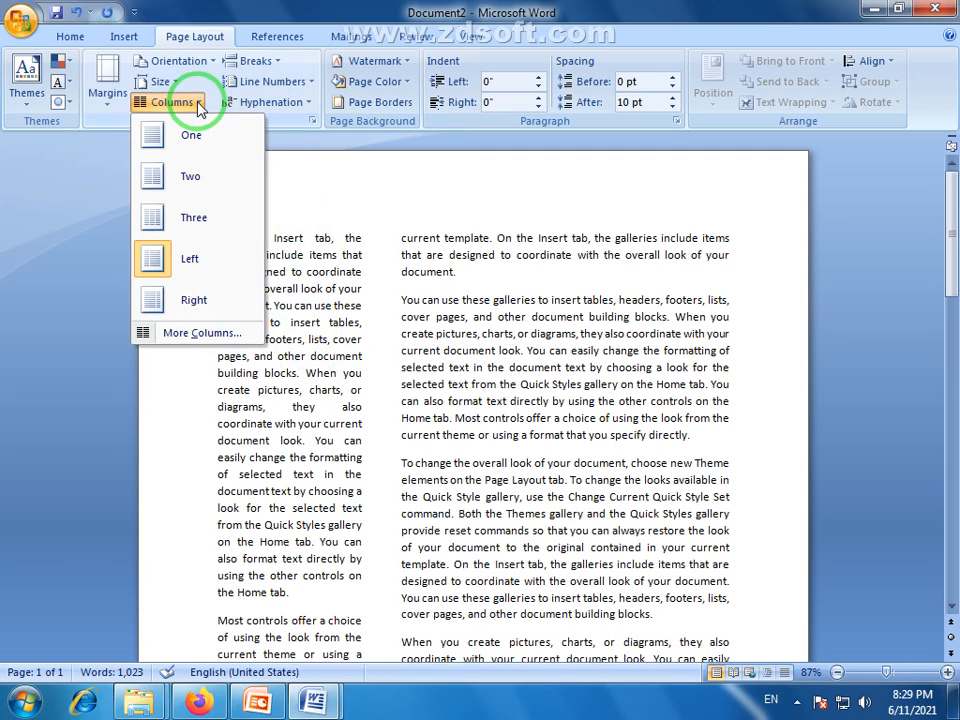
click(170, 133)
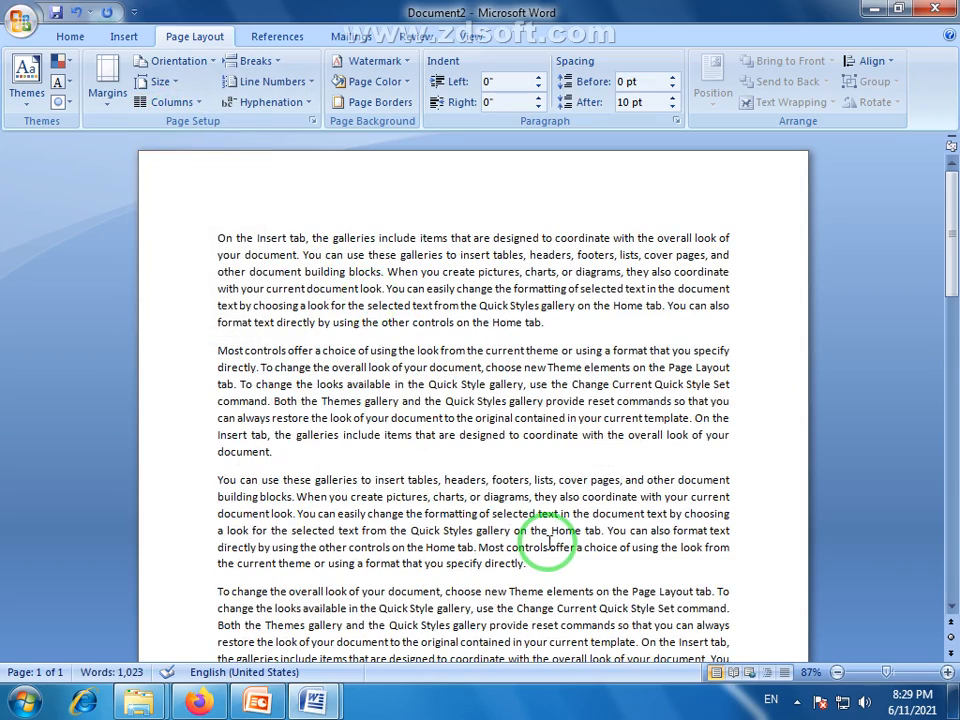
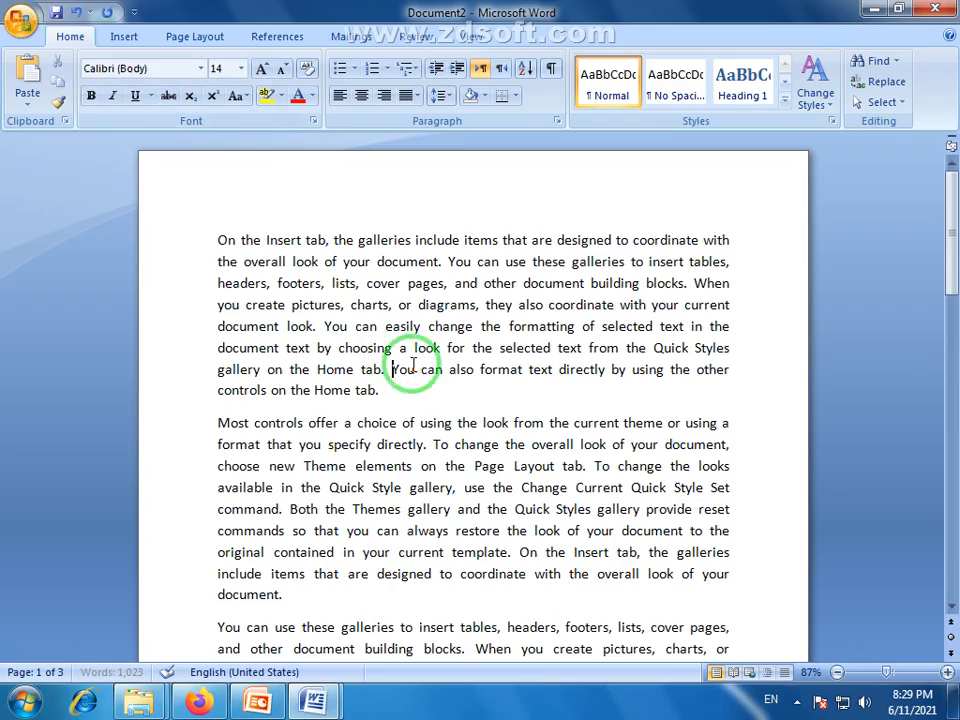
scroll(955, 235, down, 2)
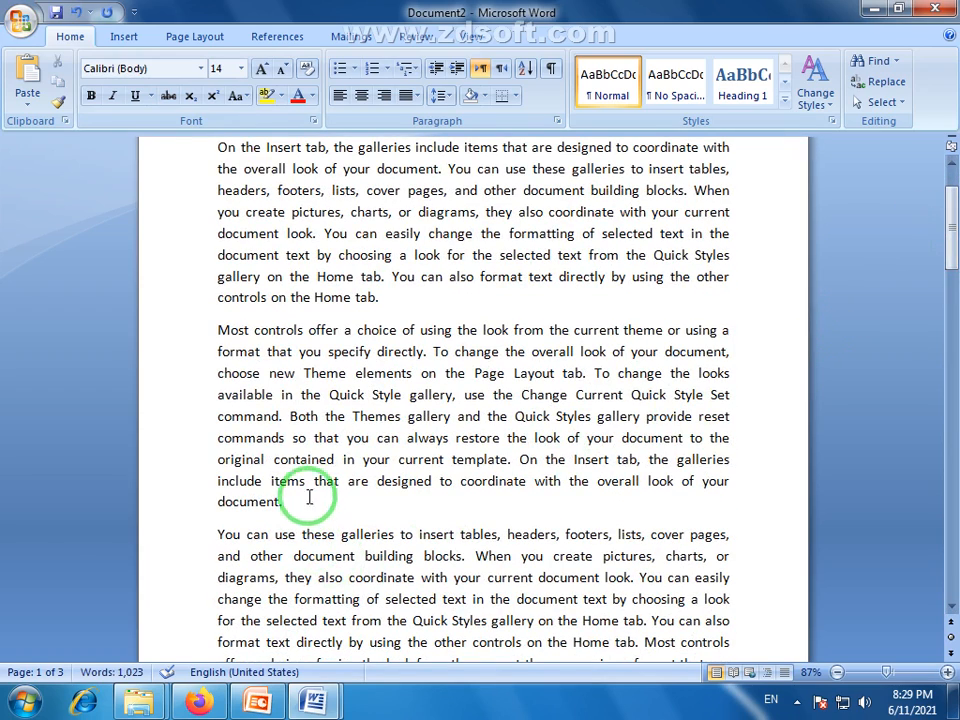
Step: Arrange only the second paragraph, starting "Most controls offer", in three columns
drag(258, 500, 216, 332)
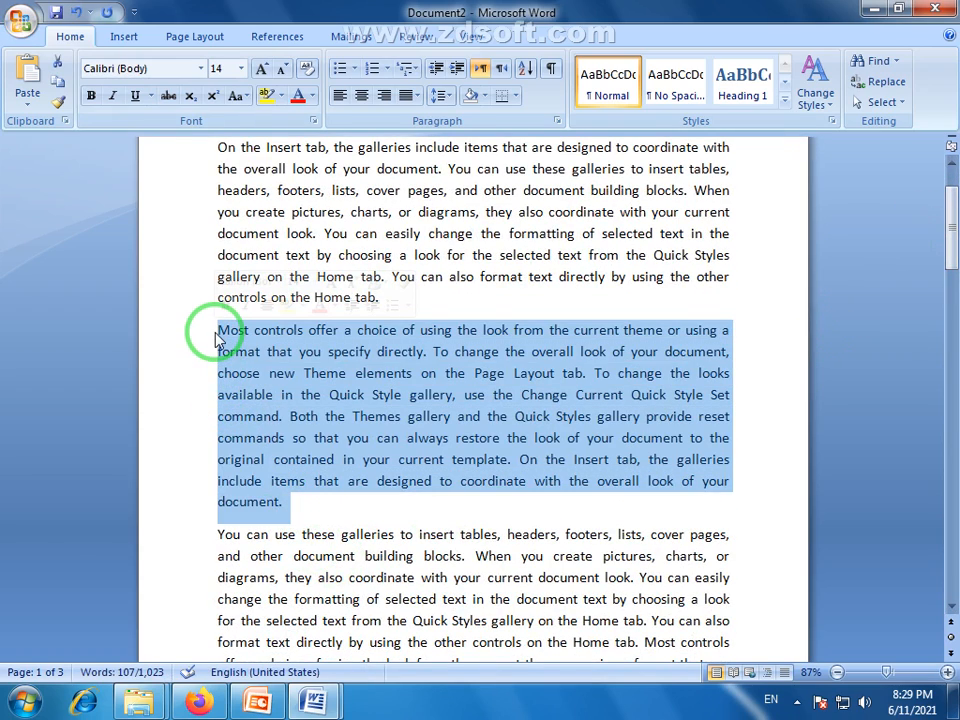
scroll(429, 467, up, 1)
click(458, 455)
drag(390, 337, 197, 189)
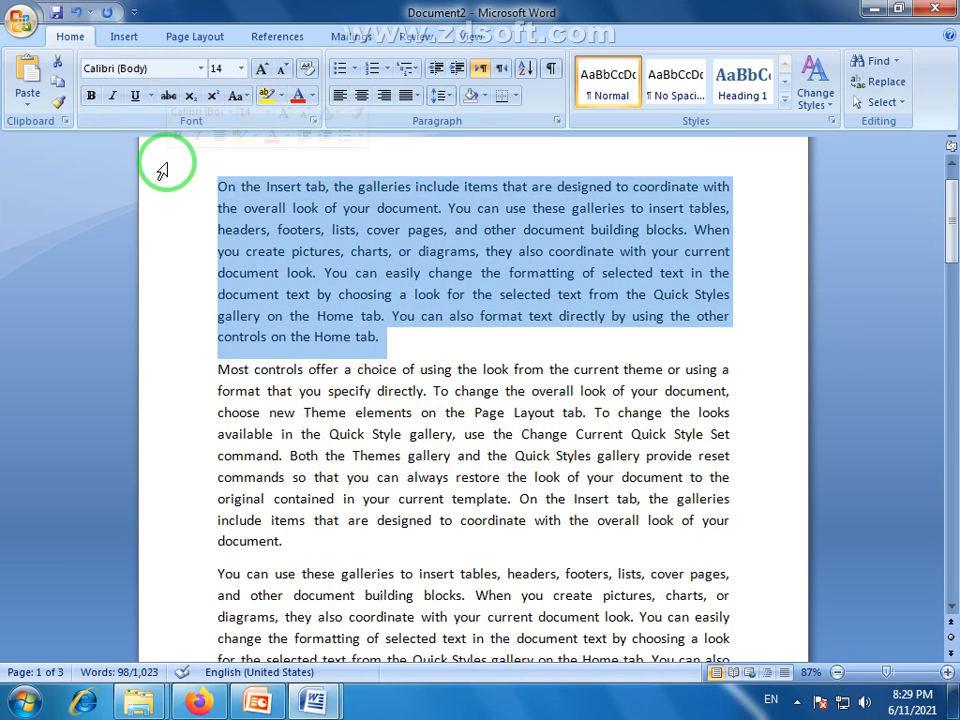
click(284, 432)
drag(286, 543, 208, 360)
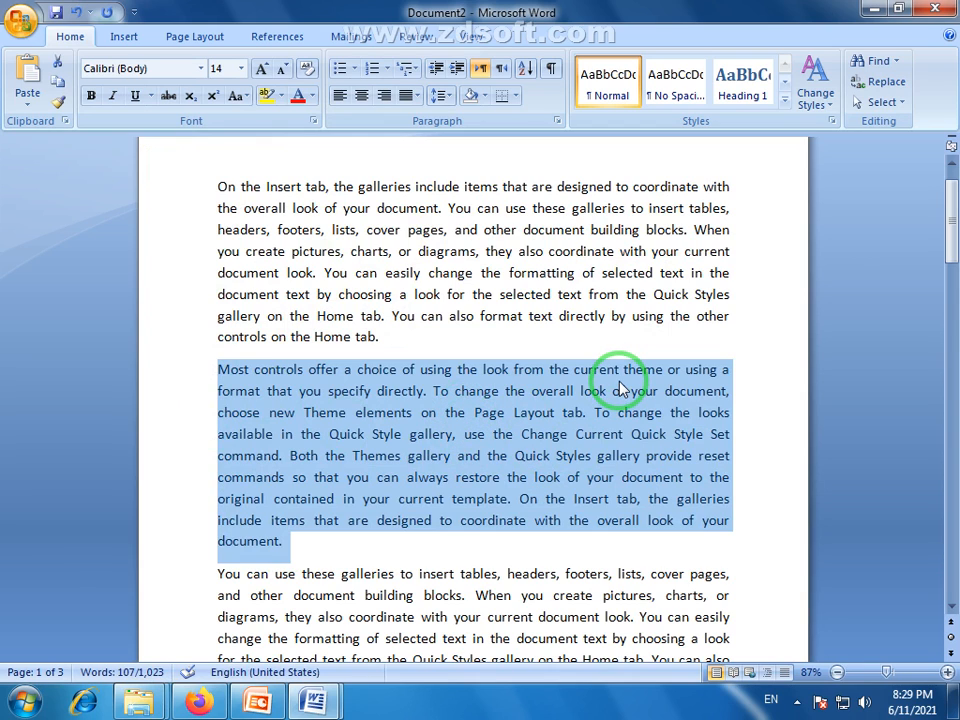
click(194, 37)
click(190, 102)
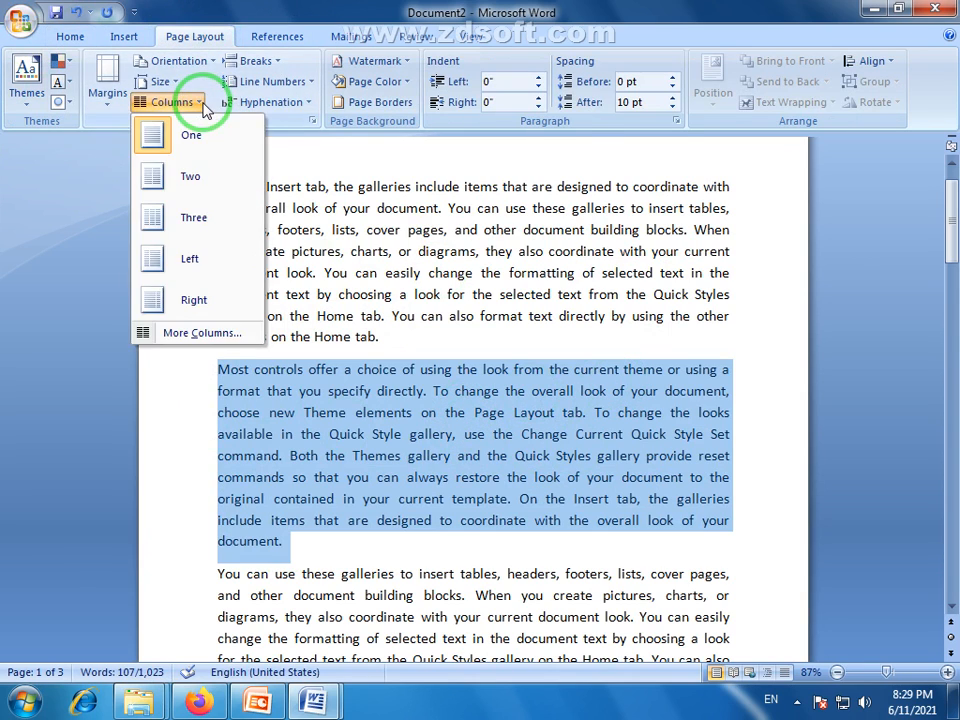
click(185, 219)
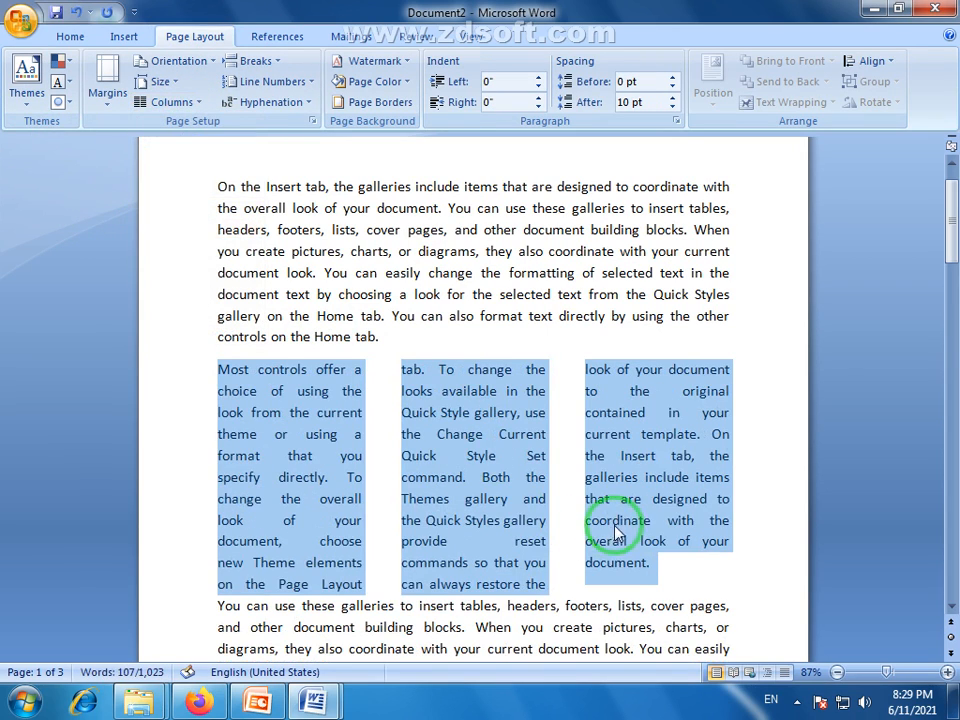
click(581, 513)
Step: Arrange only the third paragraph, starting "You can use these galleries", in two columns
drag(349, 336, 222, 184)
click(450, 338)
scroll(495, 480, down, 3)
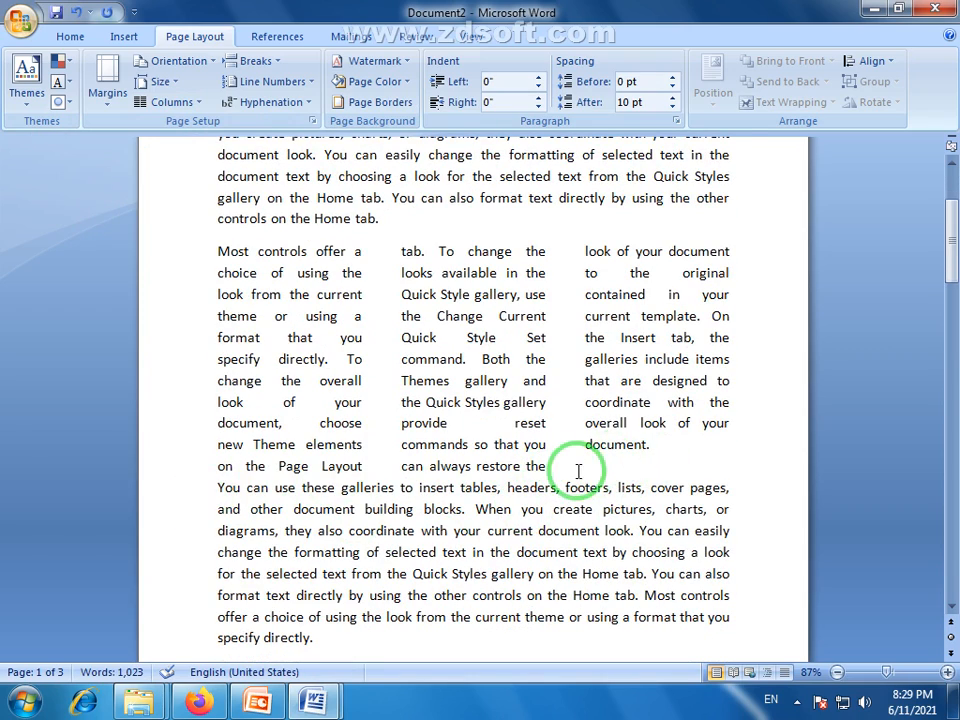
drag(574, 467, 206, 249)
scroll(510, 465, down, 2)
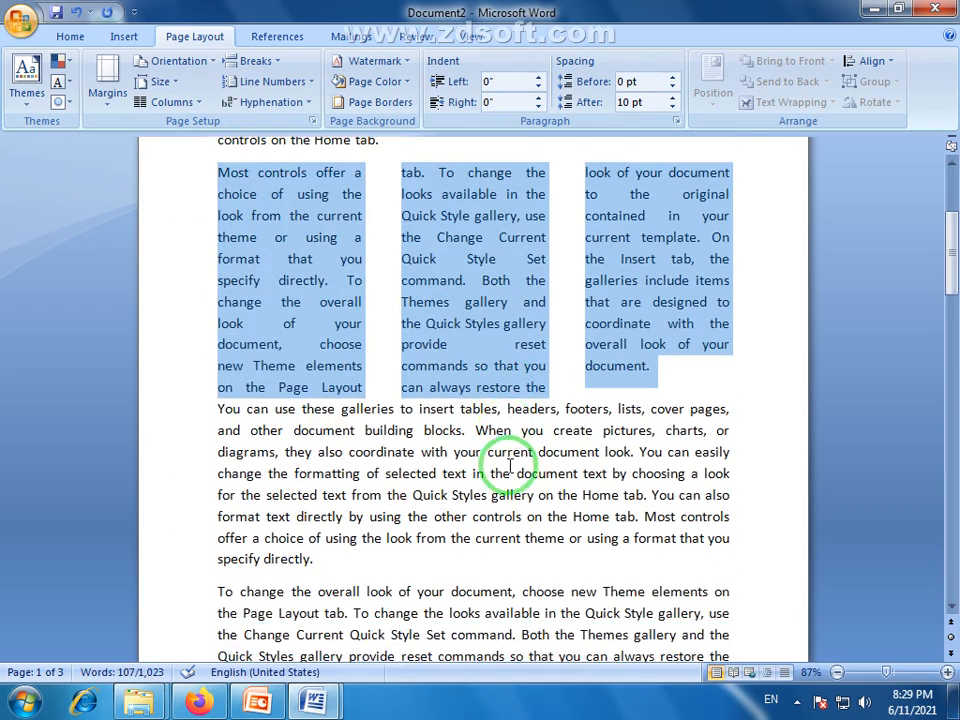
scroll(512, 472, down, 2)
drag(317, 480, 182, 312)
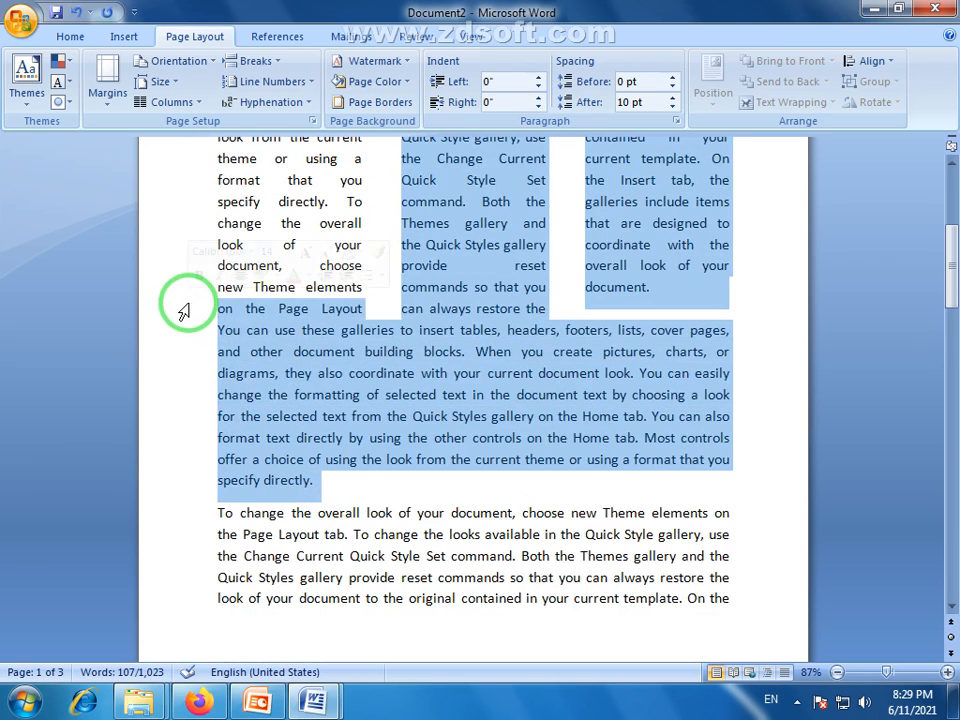
drag(317, 482, 200, 320)
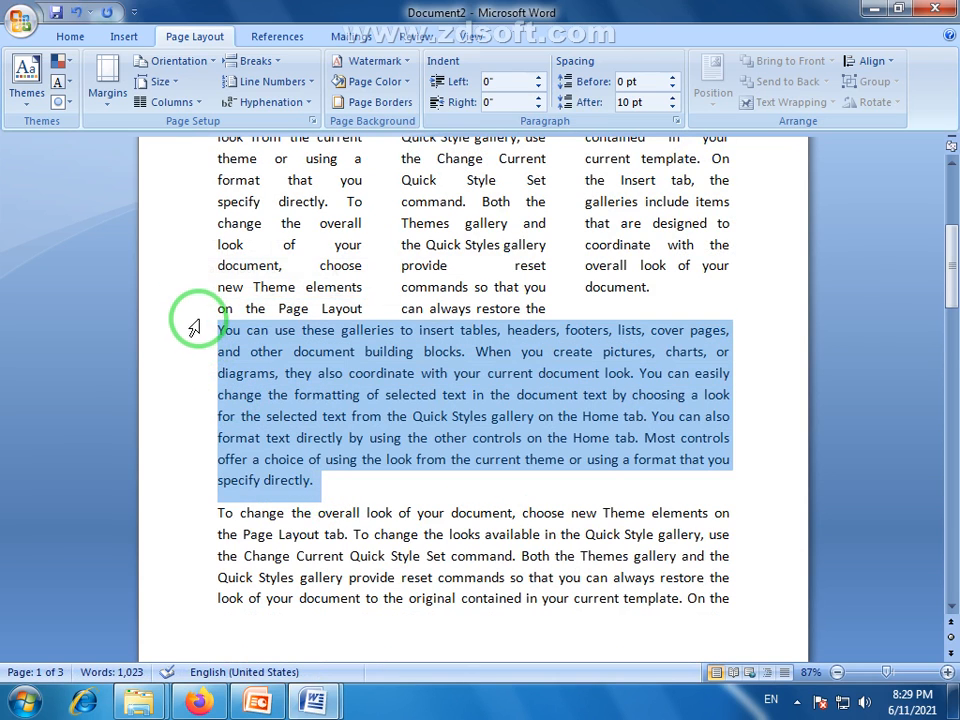
click(193, 101)
click(190, 178)
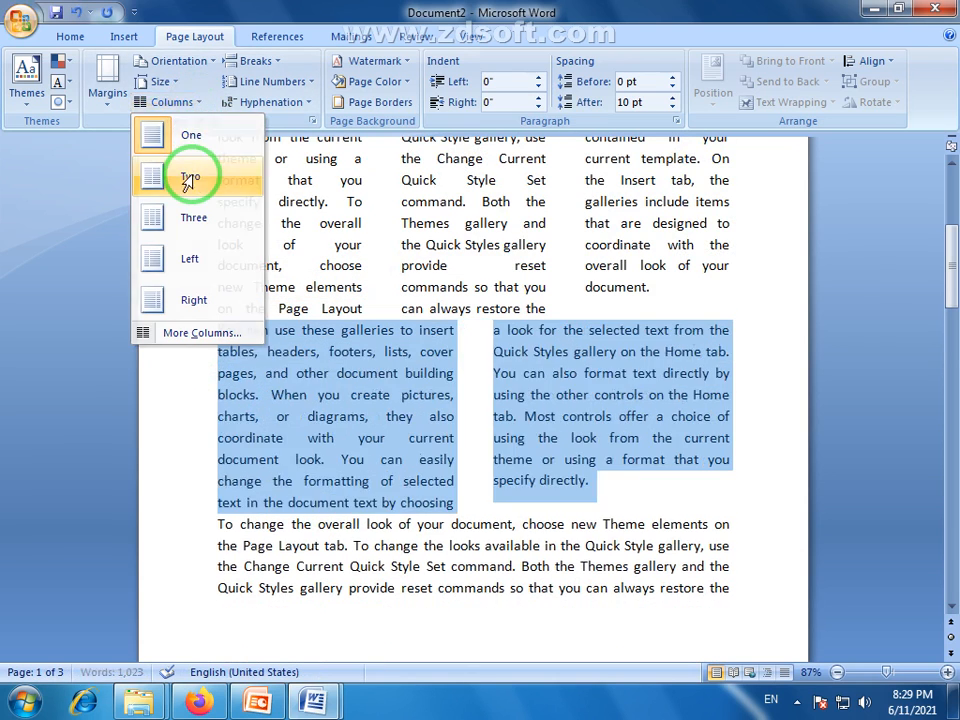
click(458, 416)
Step: Compare the mixed column layouts on the first page, and undo the column changes to the second and third paragraphs
scroll(565, 446, up, 2)
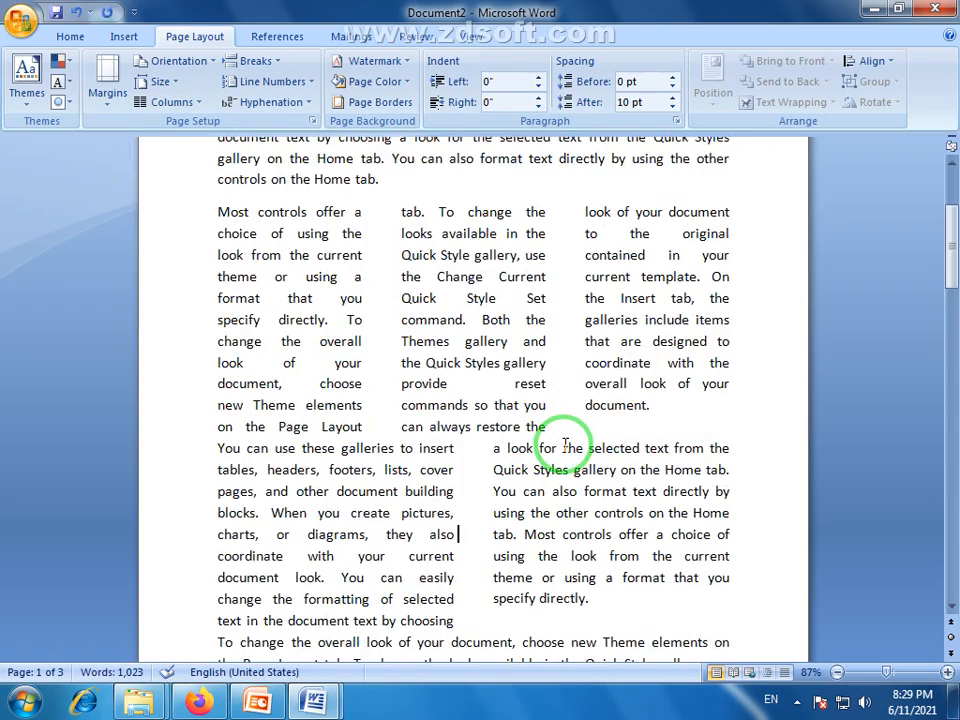
scroll(565, 446, up, 1)
scroll(565, 446, down, 4)
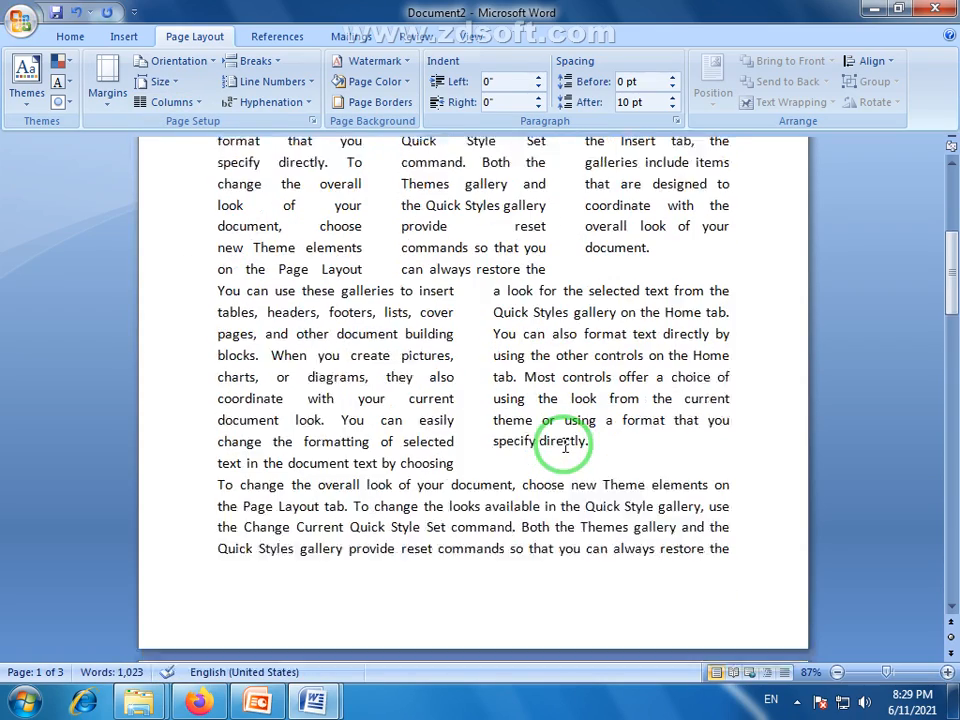
scroll(565, 446, down, 2)
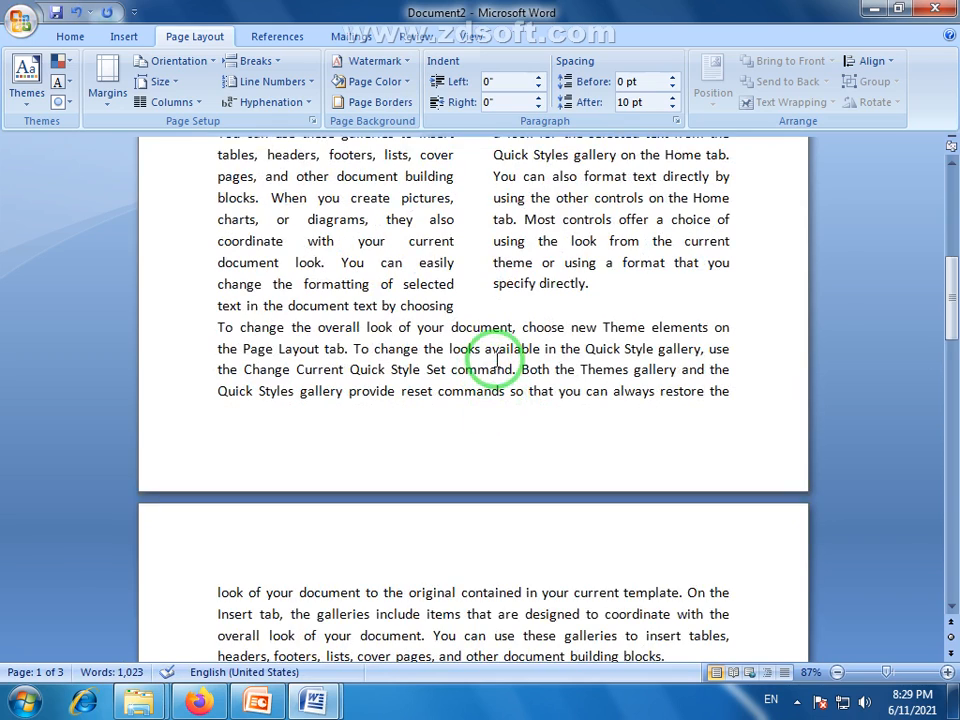
scroll(497, 356, up, 6)
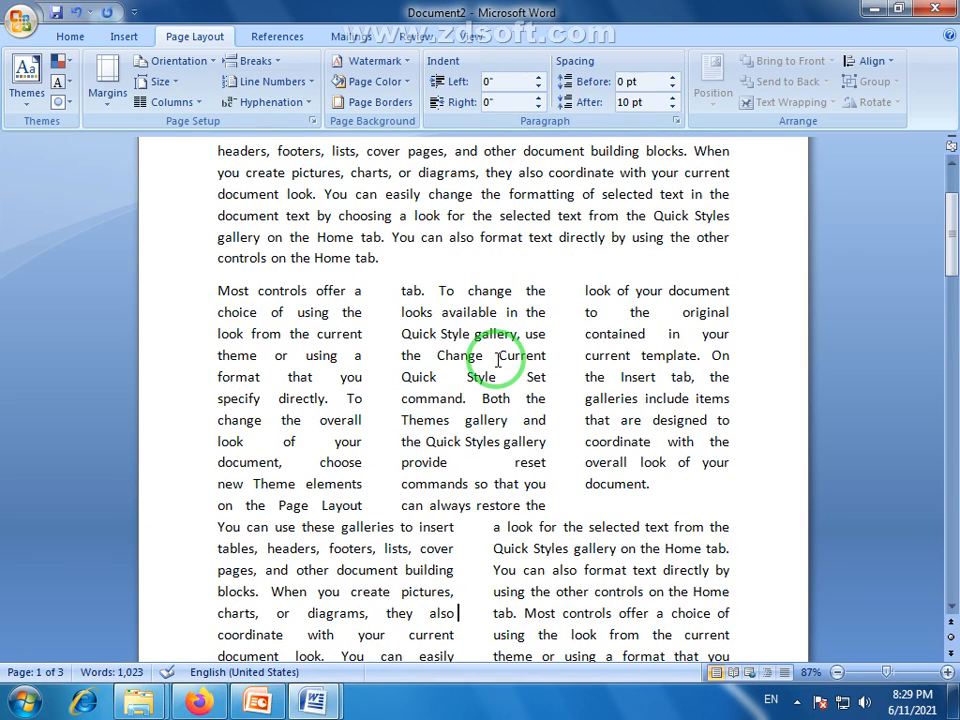
key(ctrl+z)
key(ctrl+z)
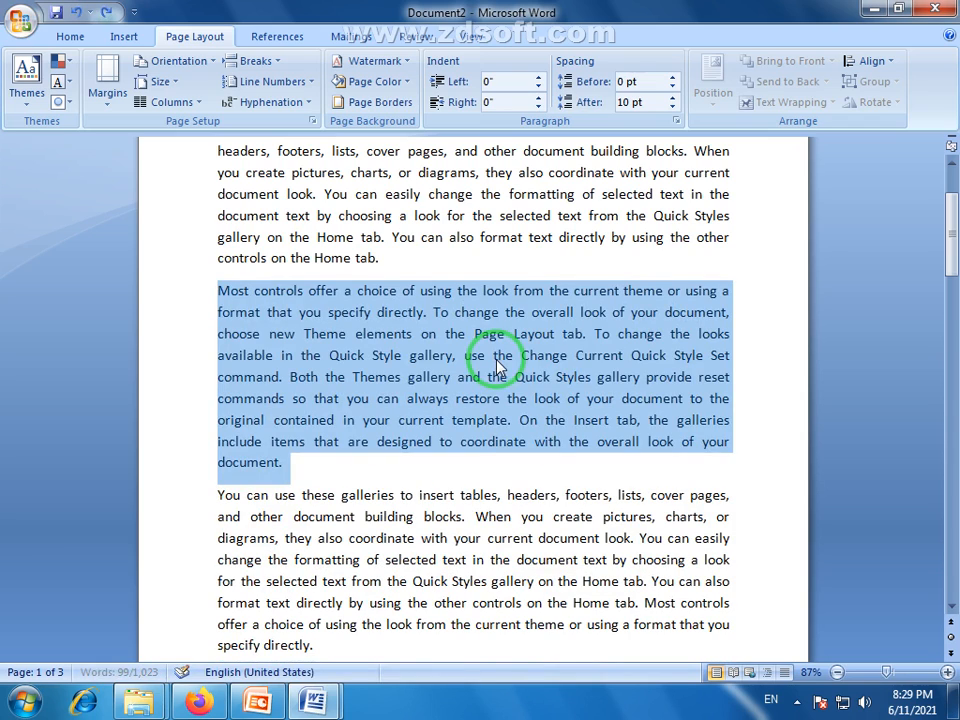
key(Right)
scroll(501, 456, up, 1)
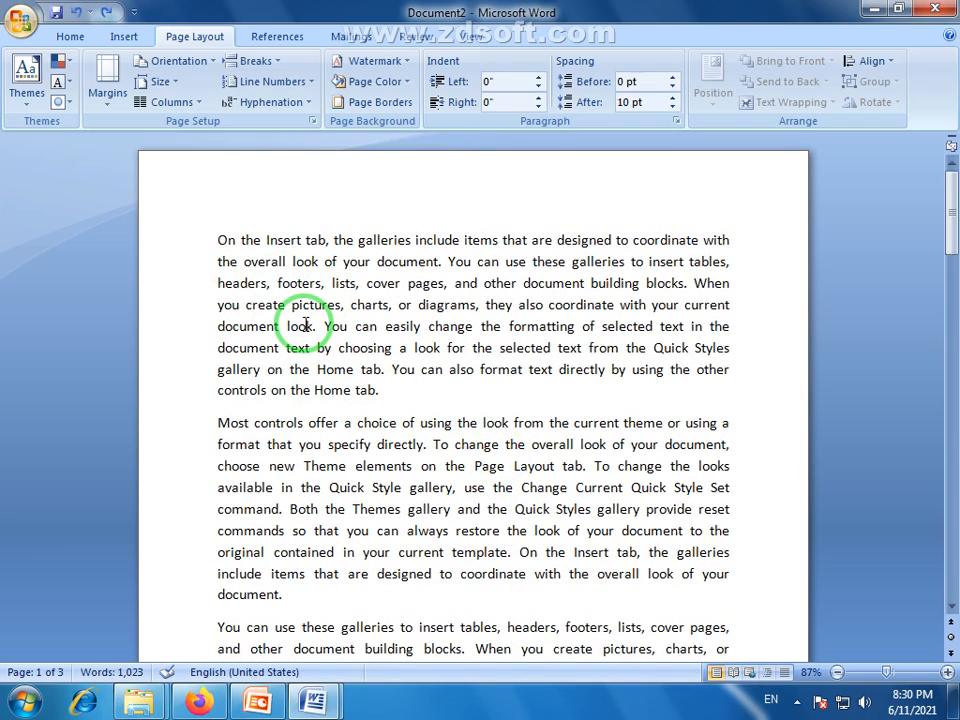
Step: Examine the detailed column settings and accept them with one column applied to the whole document
click(193, 101)
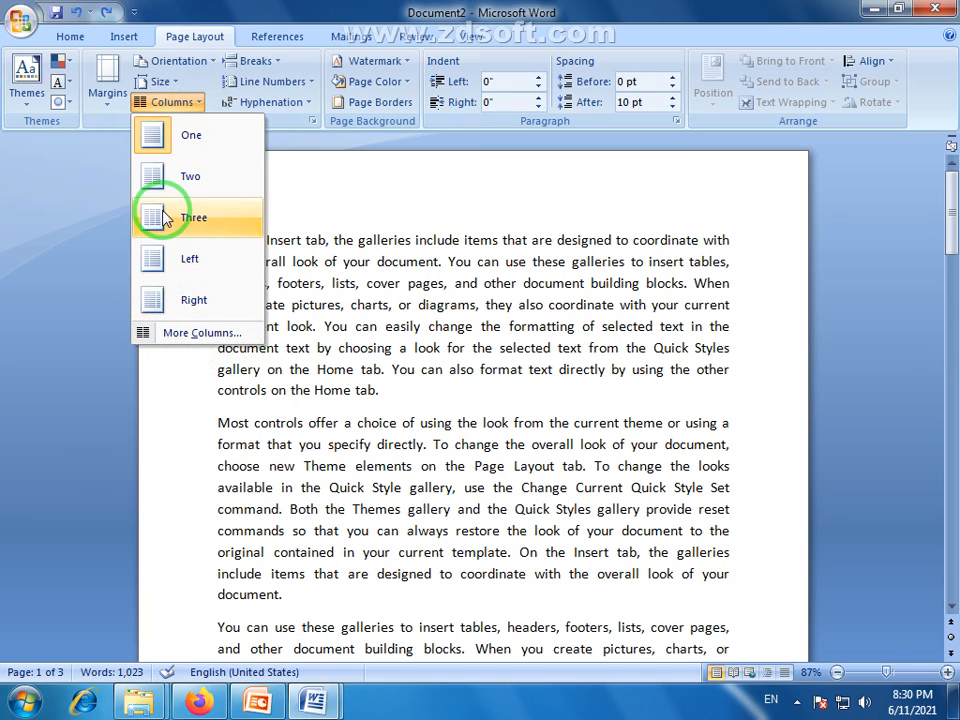
click(182, 333)
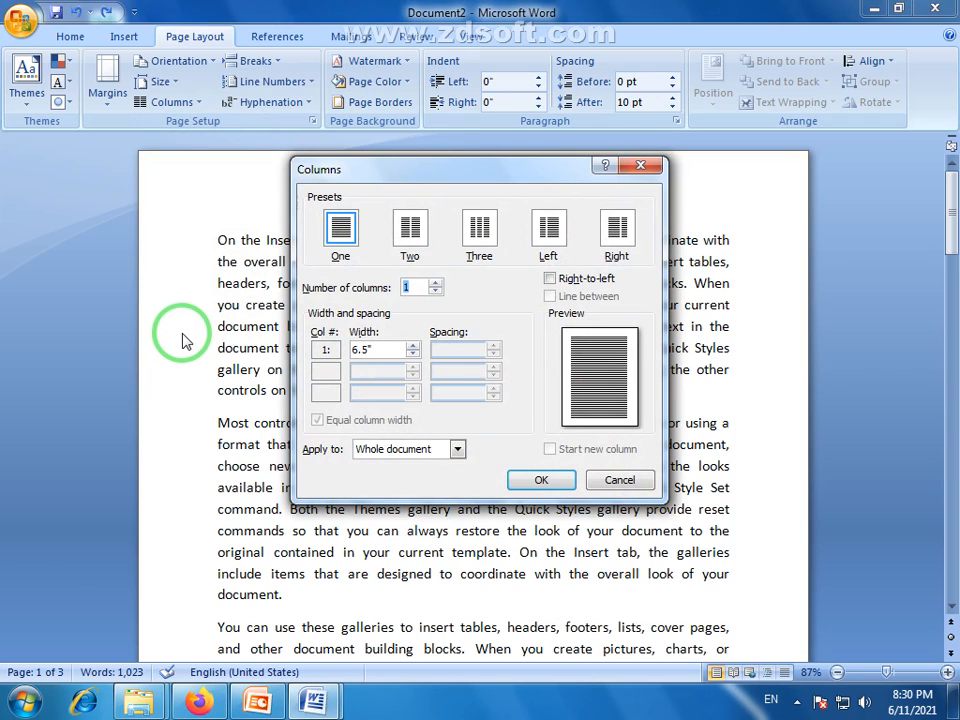
click(435, 283)
click(436, 292)
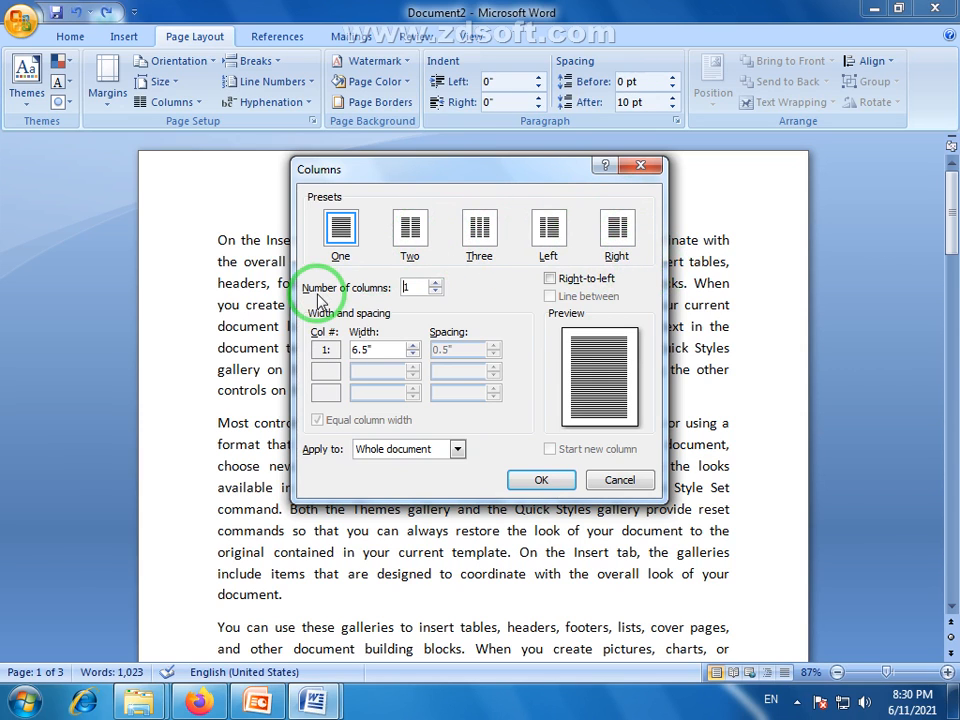
drag(438, 170, 415, 212)
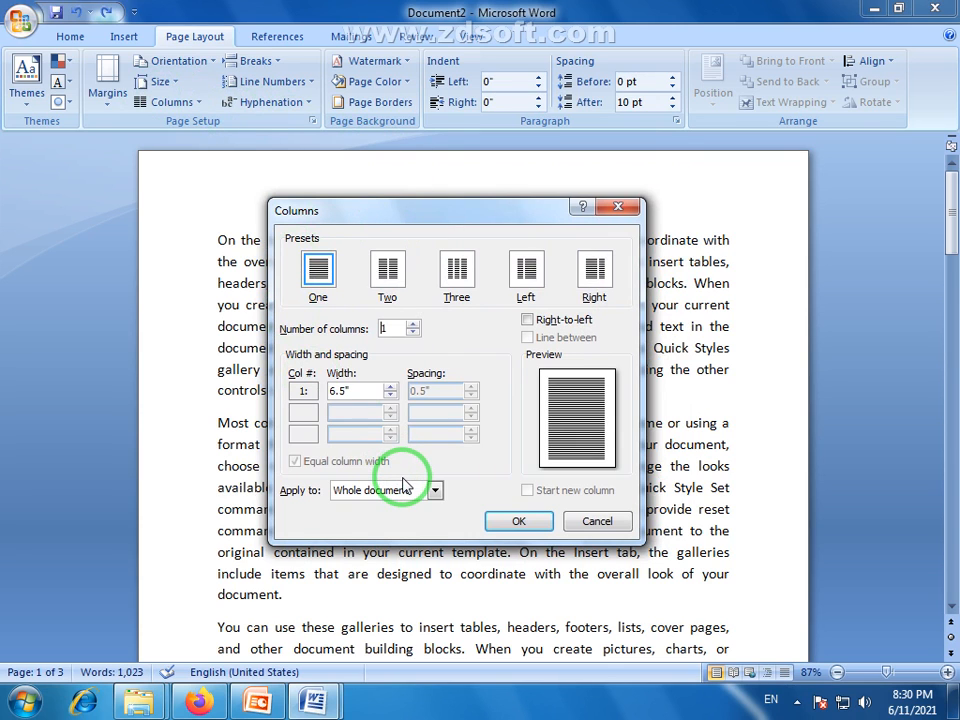
click(520, 522)
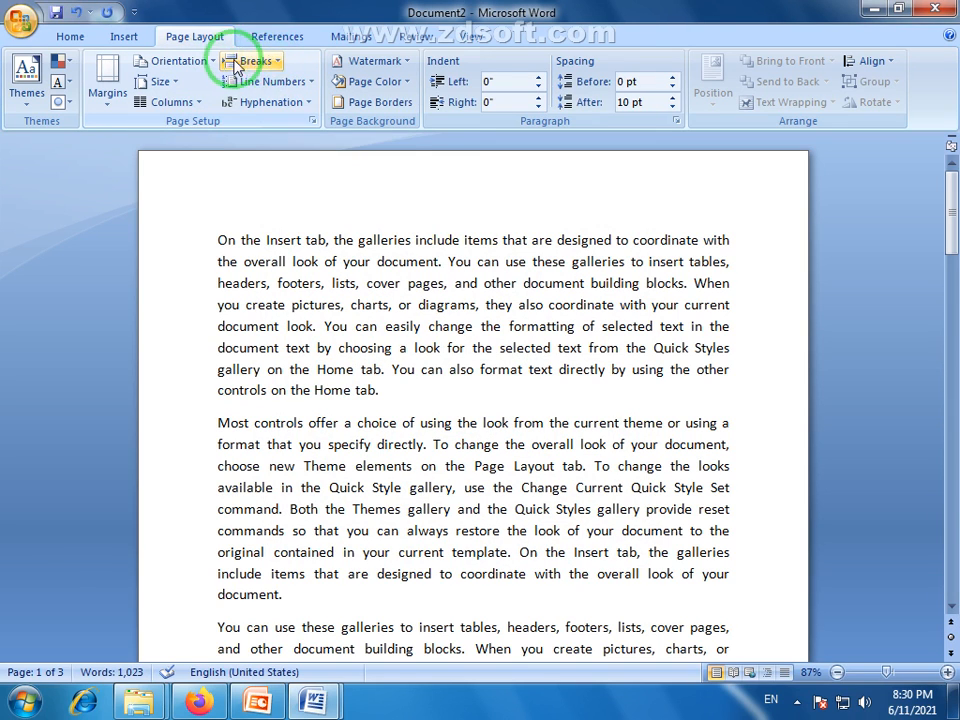
Step: Examine where the page break commands are offered and highlight the first two paragraphs that a break would separate
click(279, 74)
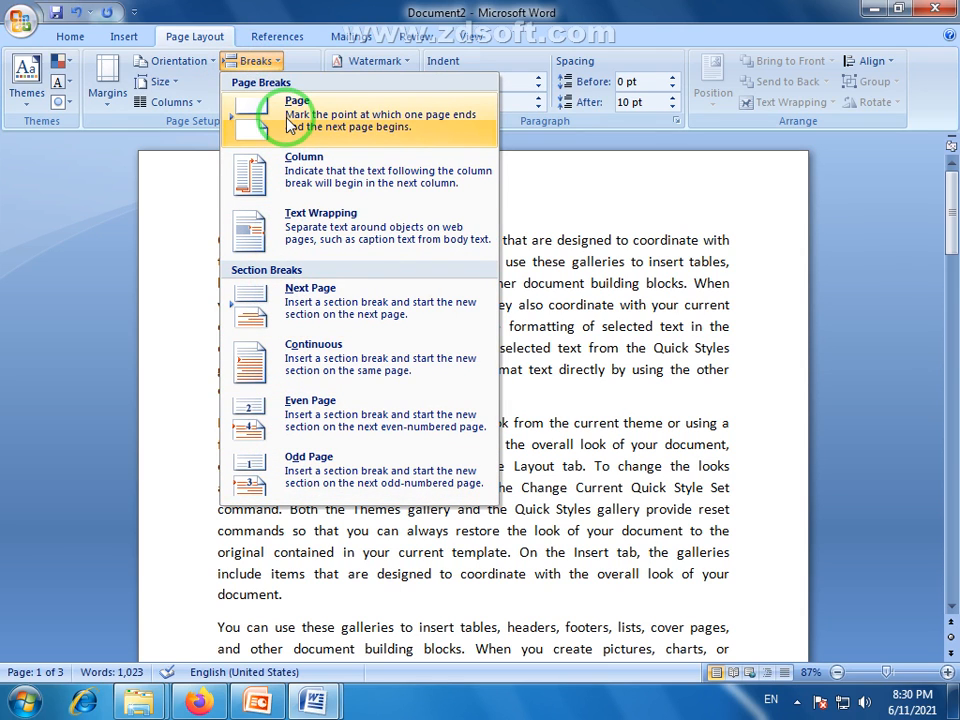
click(287, 9)
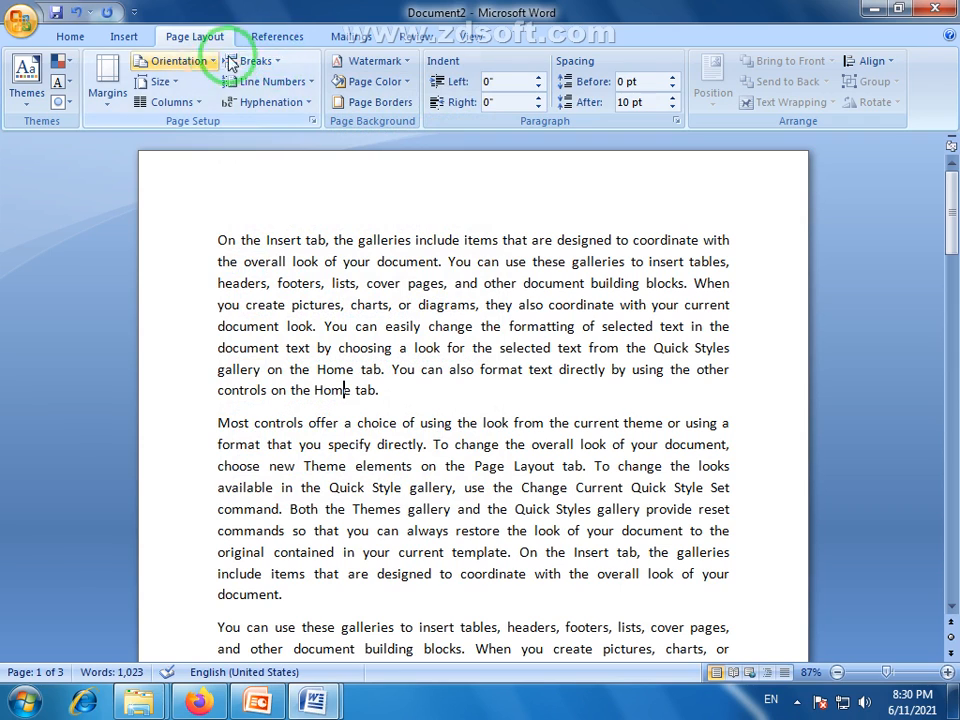
click(125, 37)
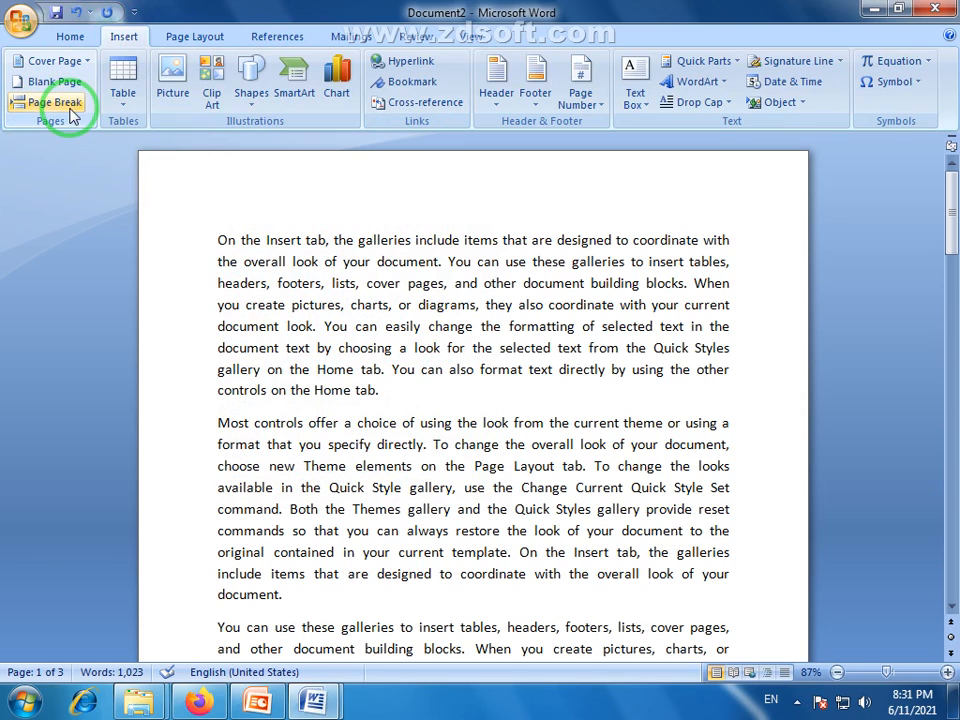
click(413, 392)
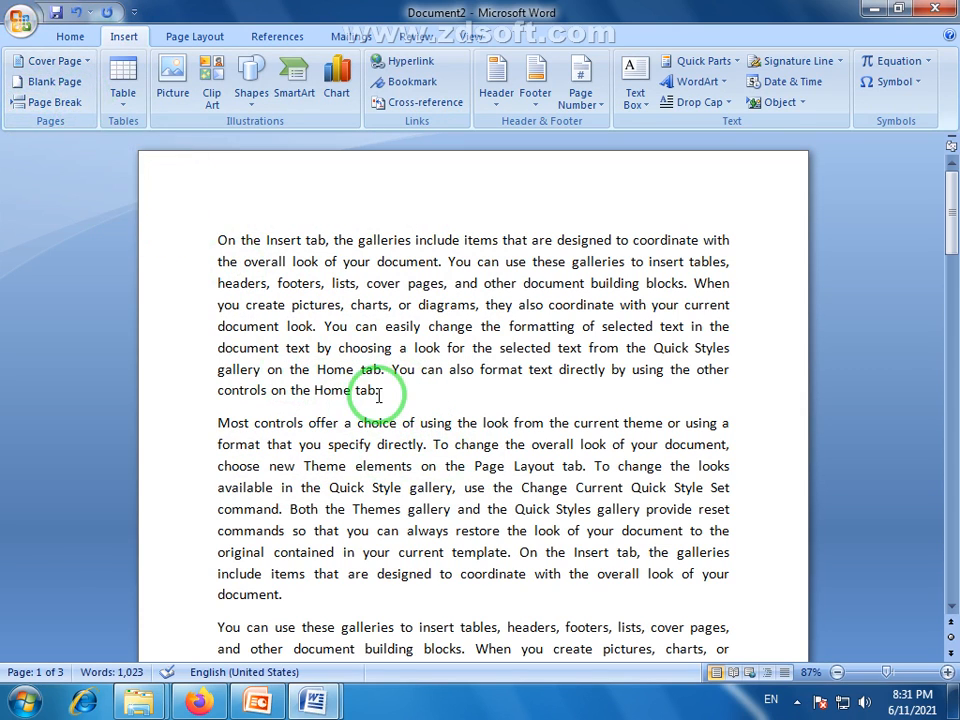
drag(388, 391, 227, 255)
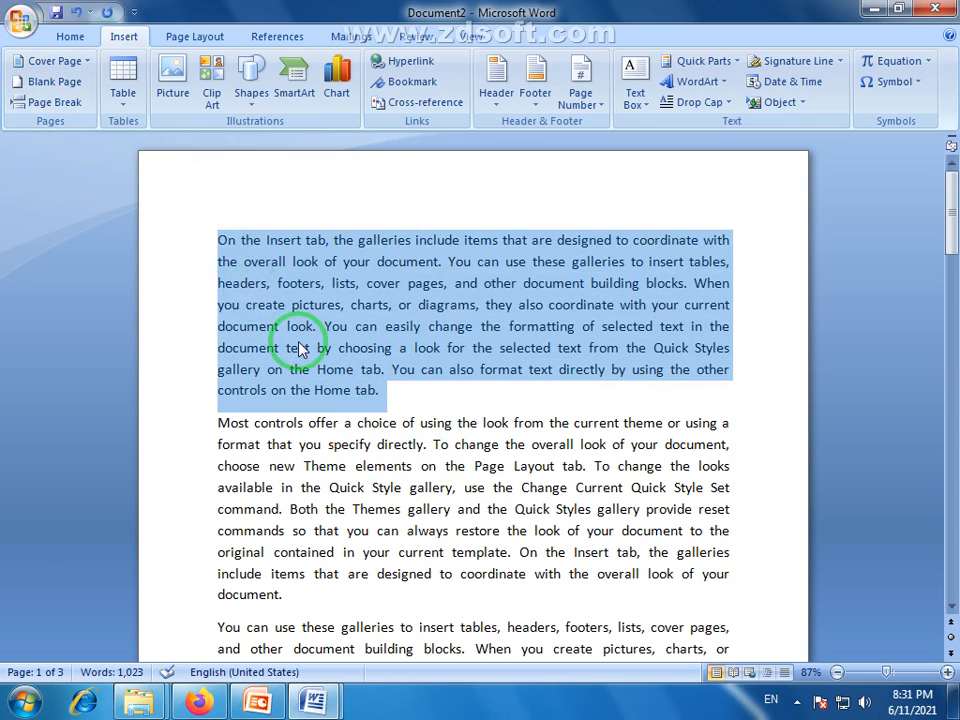
click(300, 349)
drag(220, 420, 270, 574)
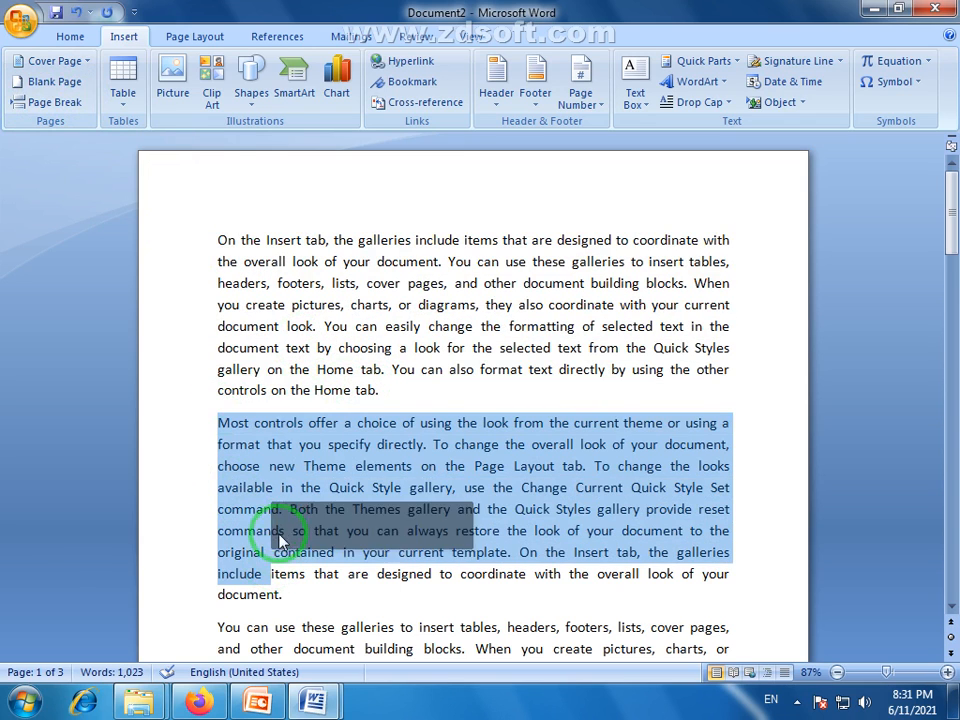
click(302, 444)
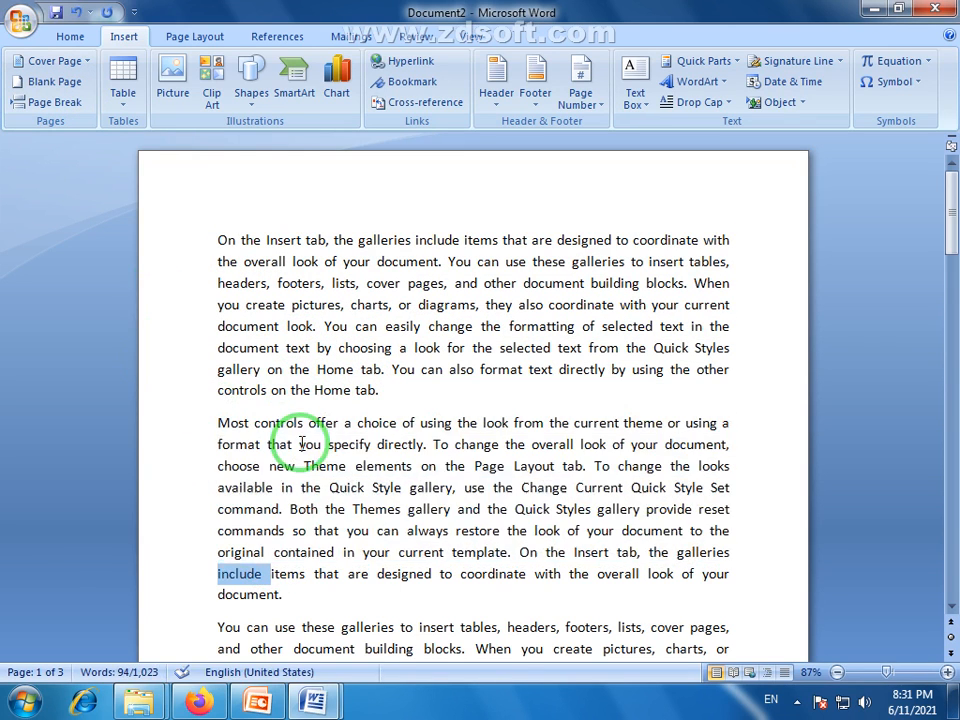
Step: Insert a page break at the end of the first paragraph and check how the text splits across pages
click(222, 32)
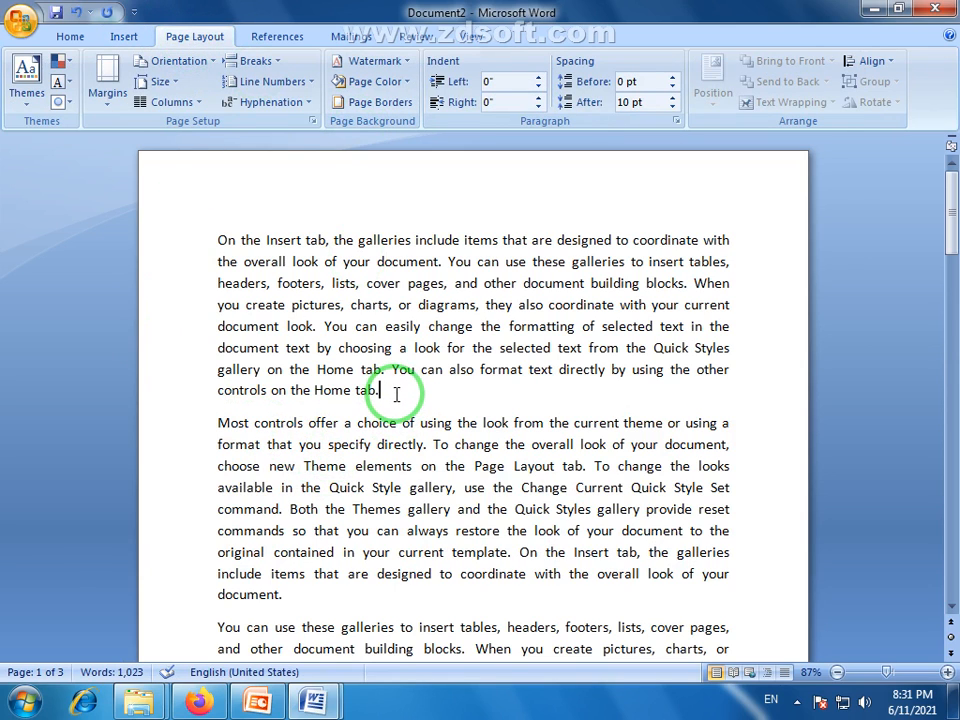
click(255, 61)
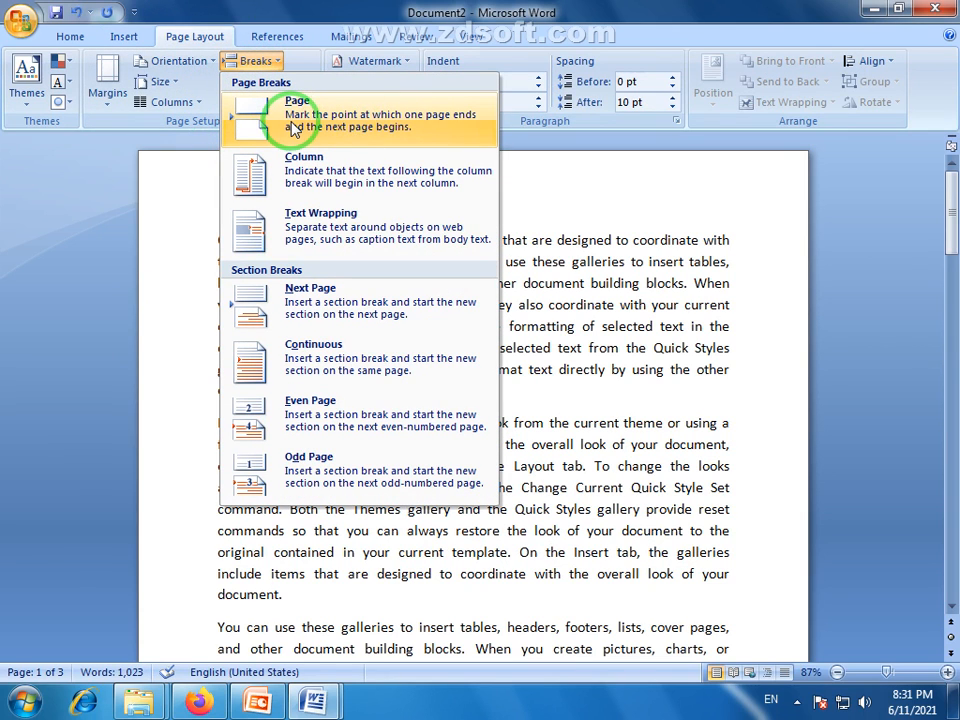
click(255, 120)
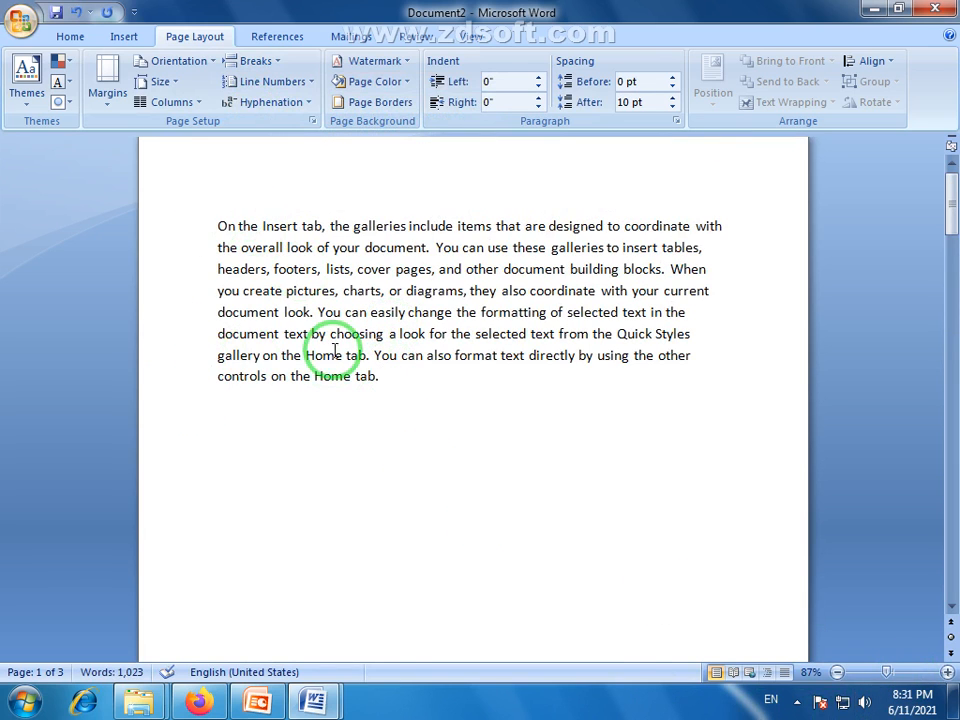
scroll(332, 350, down, 7)
scroll(333, 350, up, 4)
scroll(333, 350, up, 3)
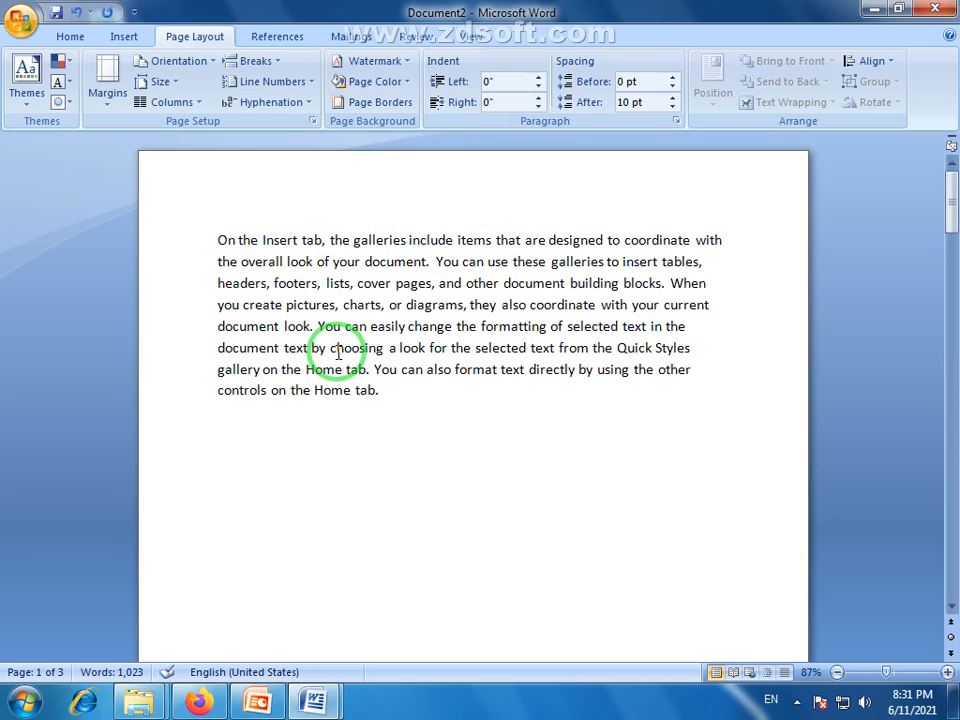
Step: Review the column and text wrapping break options, and place the cursor at the end of the first paragraph
click(281, 62)
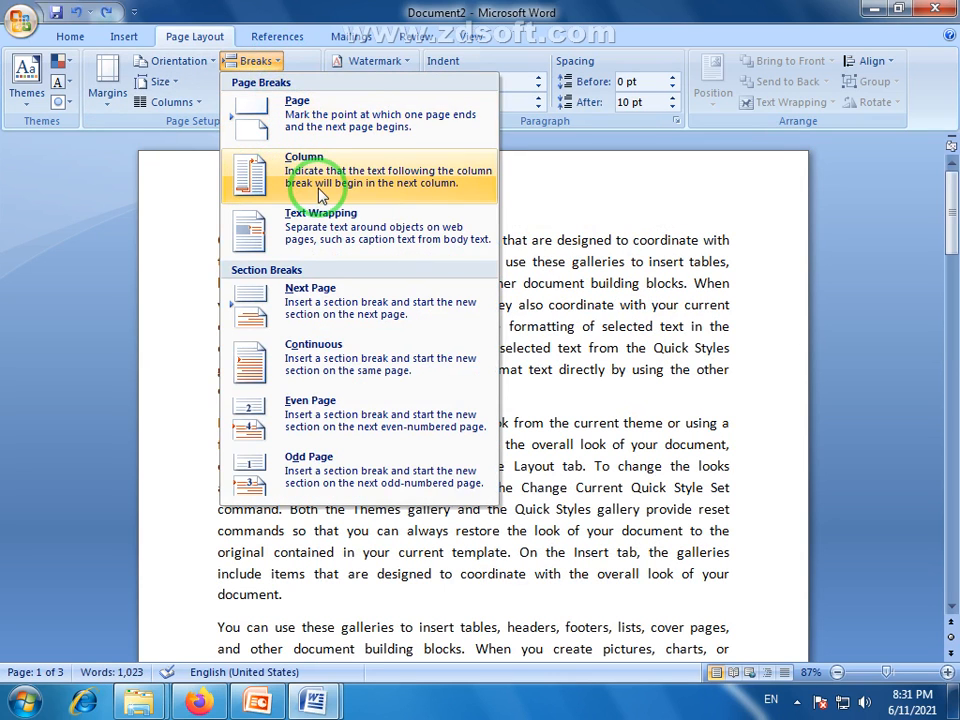
click(484, 236)
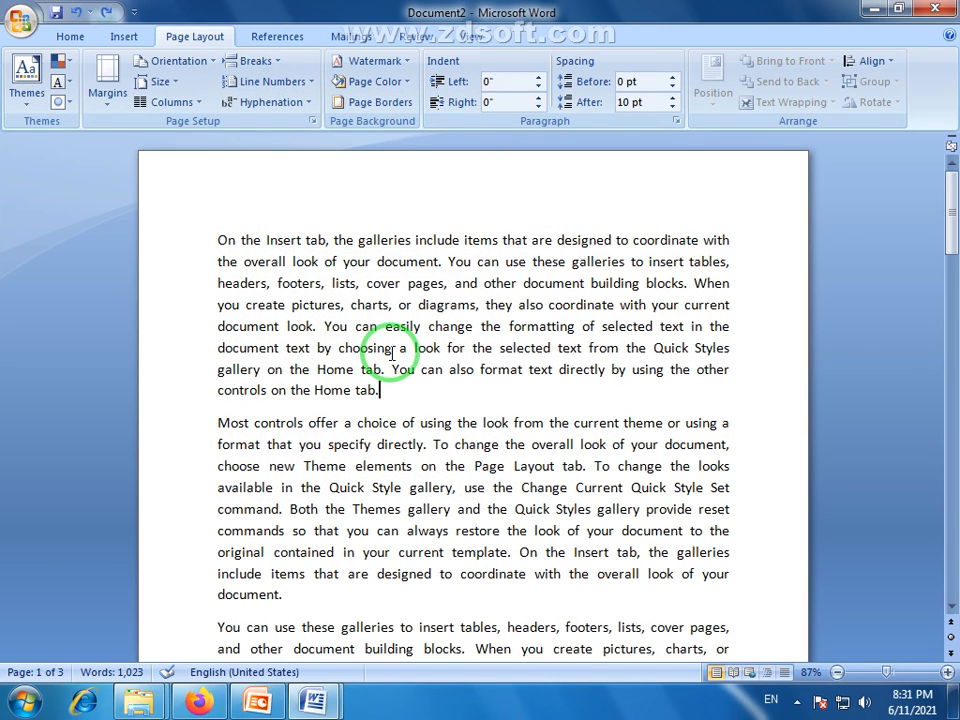
click(431, 390)
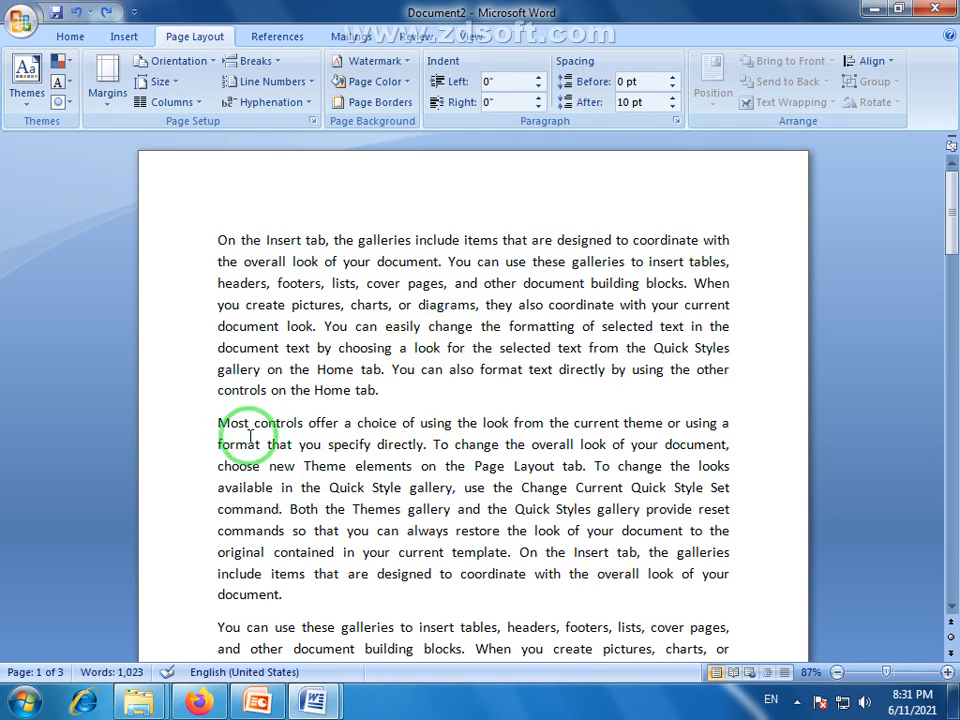
Step: Delete all the sample text that follows the first paragraph
scroll(225, 410, down, 1)
drag(213, 343, 486, 367)
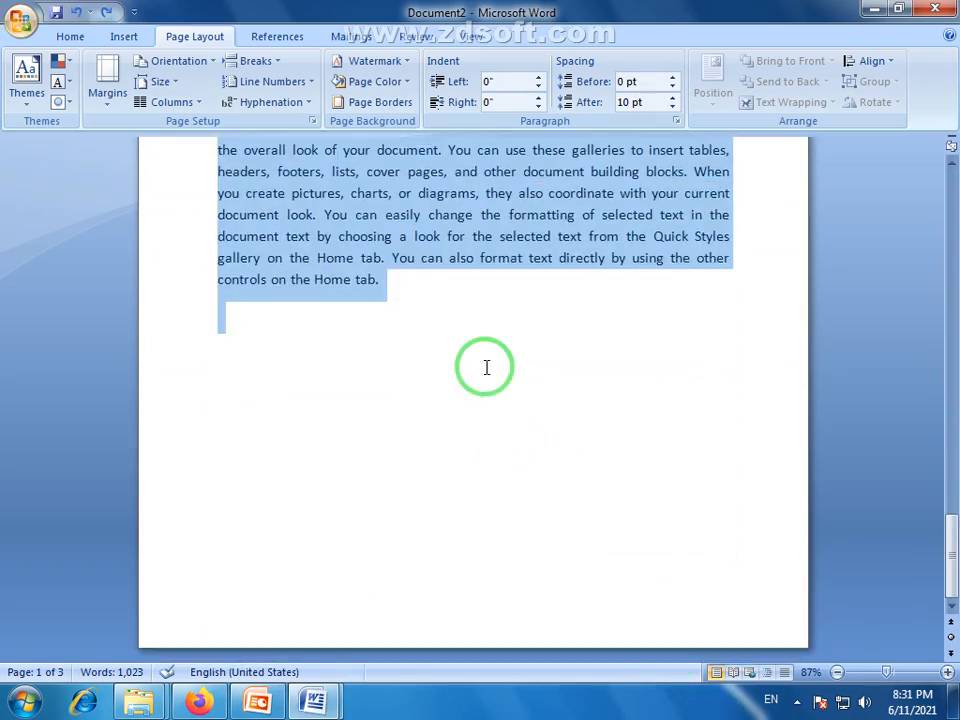
key(Delete)
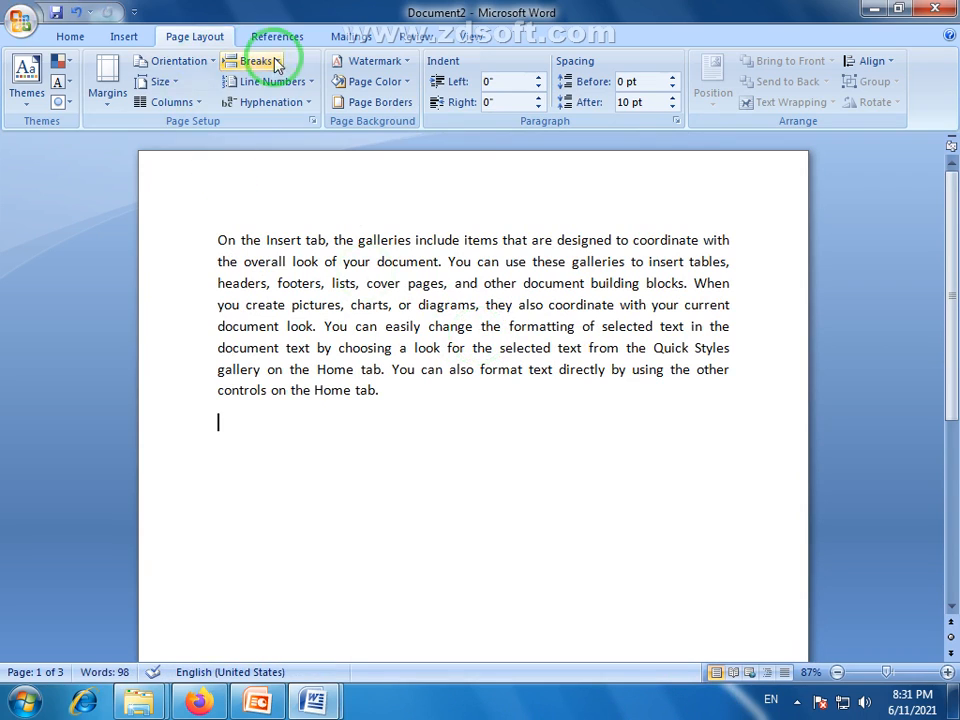
Step: Lay out the remaining paragraph in two columns and check where text entered below it lands
click(255, 61)
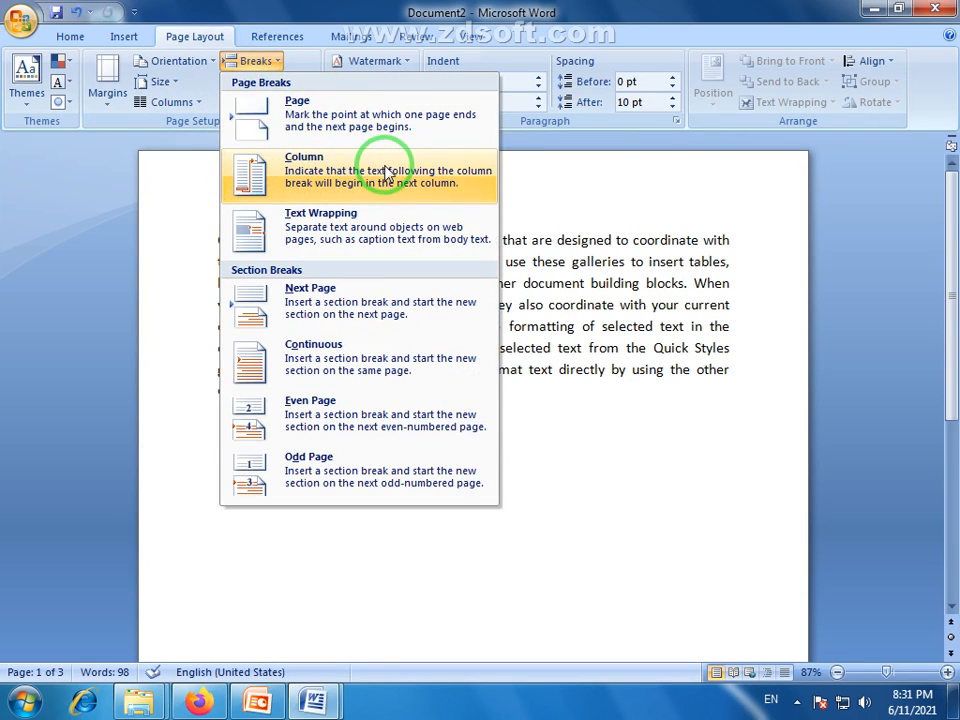
click(568, 439)
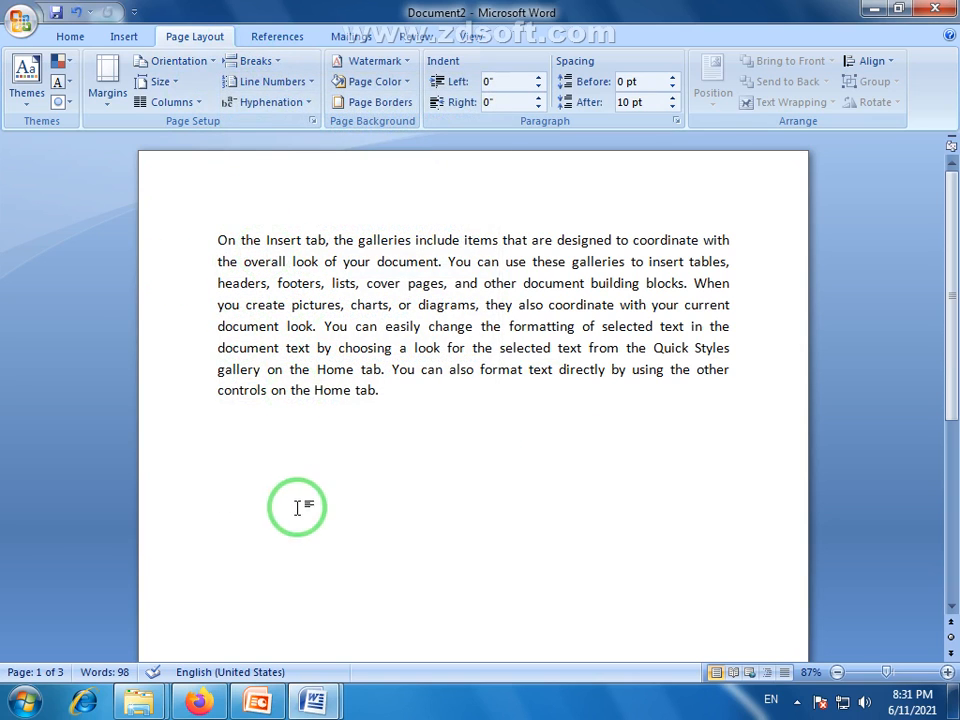
click(185, 103)
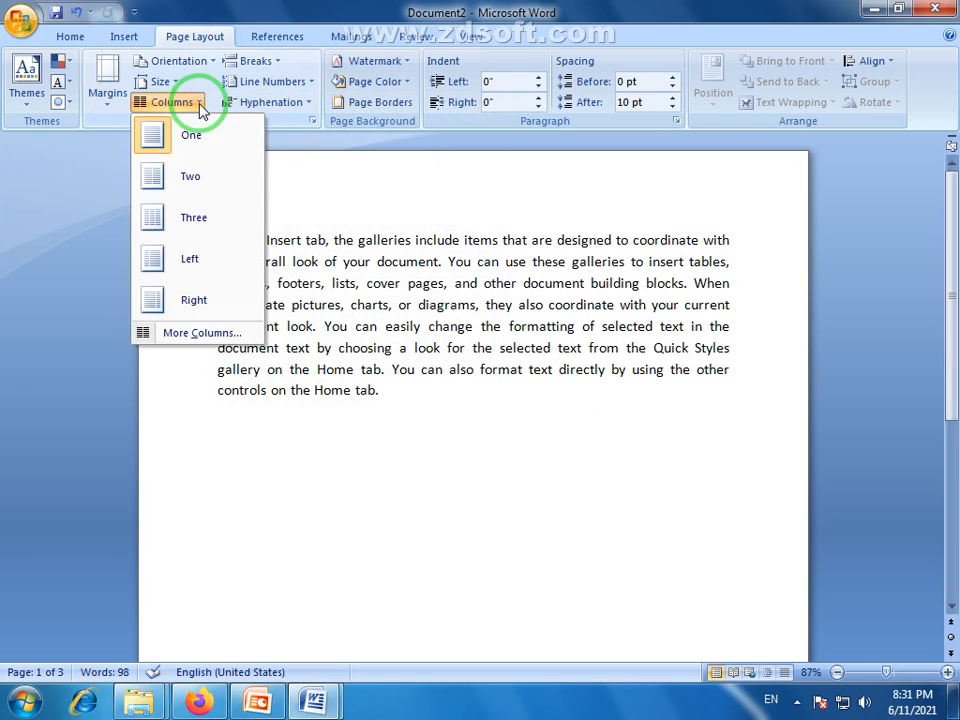
click(193, 180)
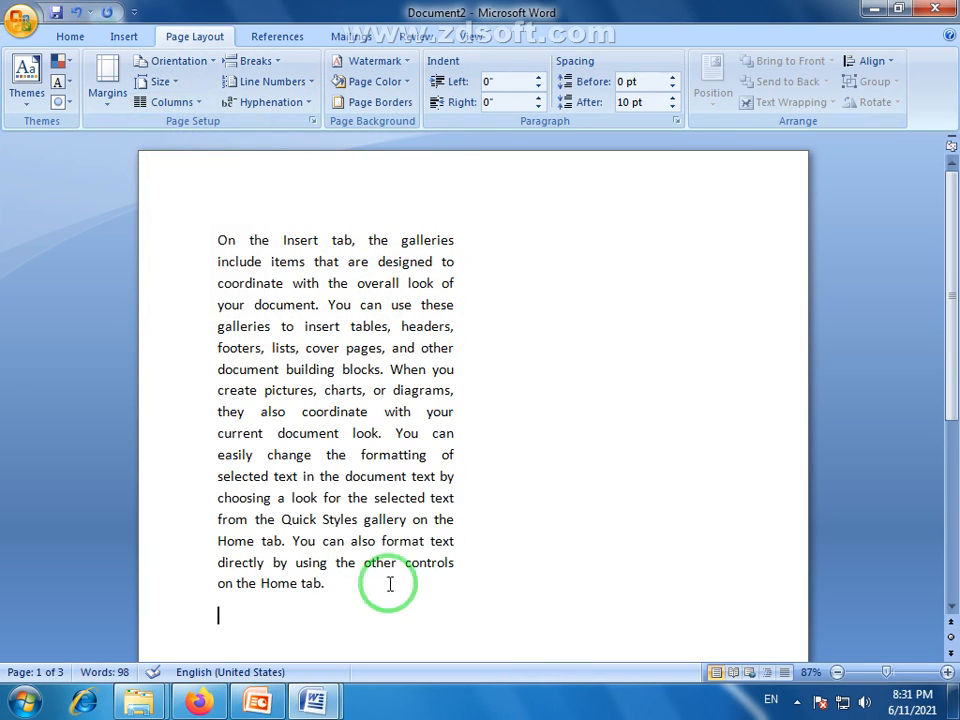
scroll(231, 611, down, 2)
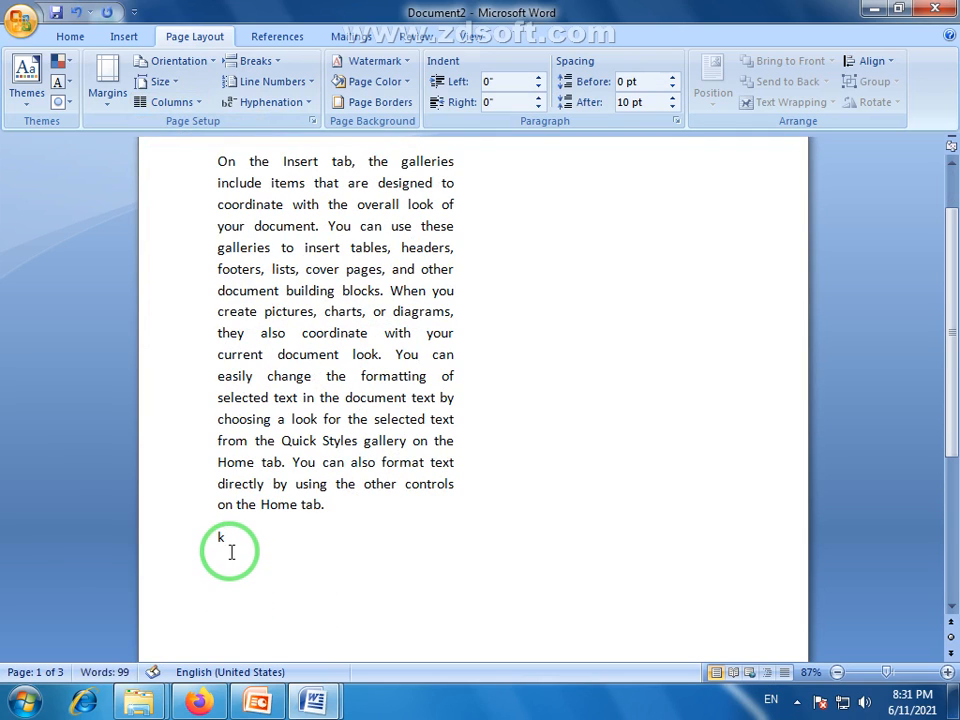
scroll(229, 549, up, 2)
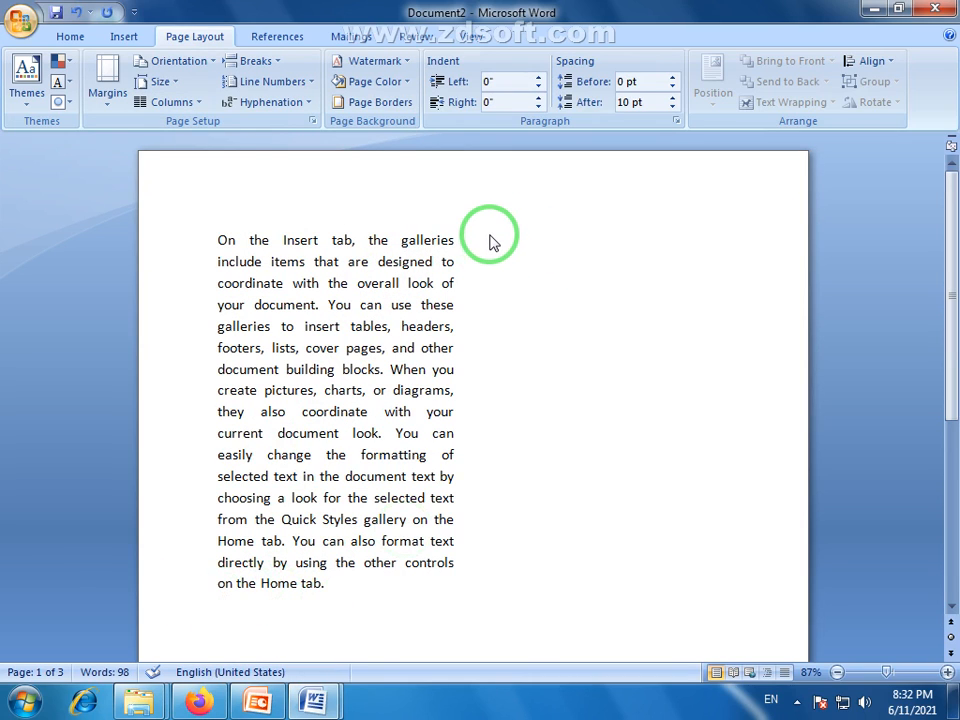
scroll(491, 220, down, 1)
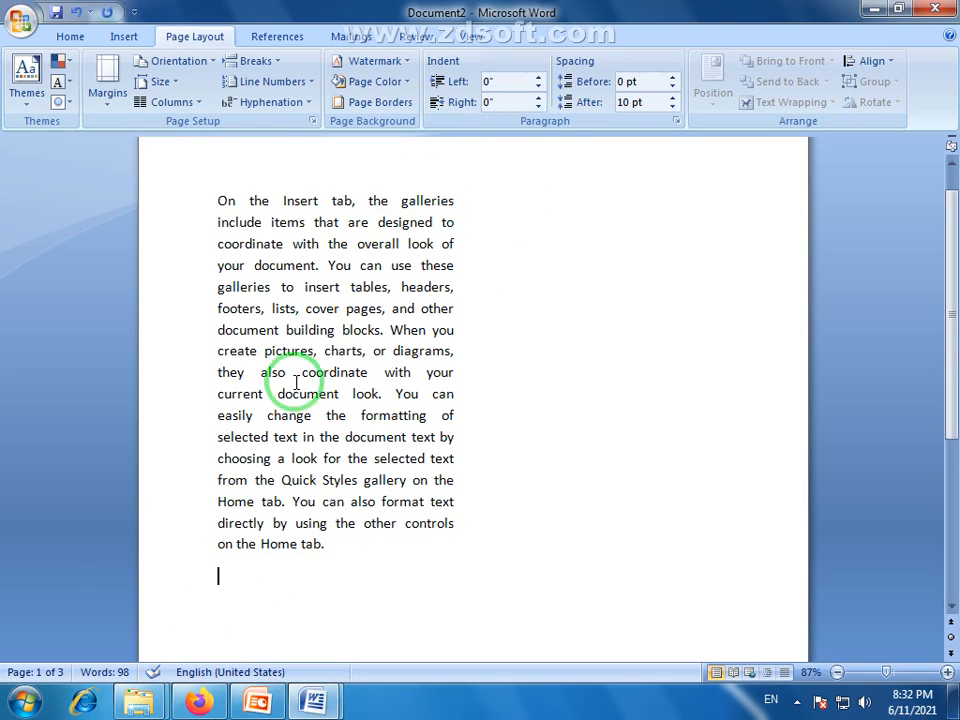
Step: Insert a column break below the paragraph and return the document to a single column
click(272, 61)
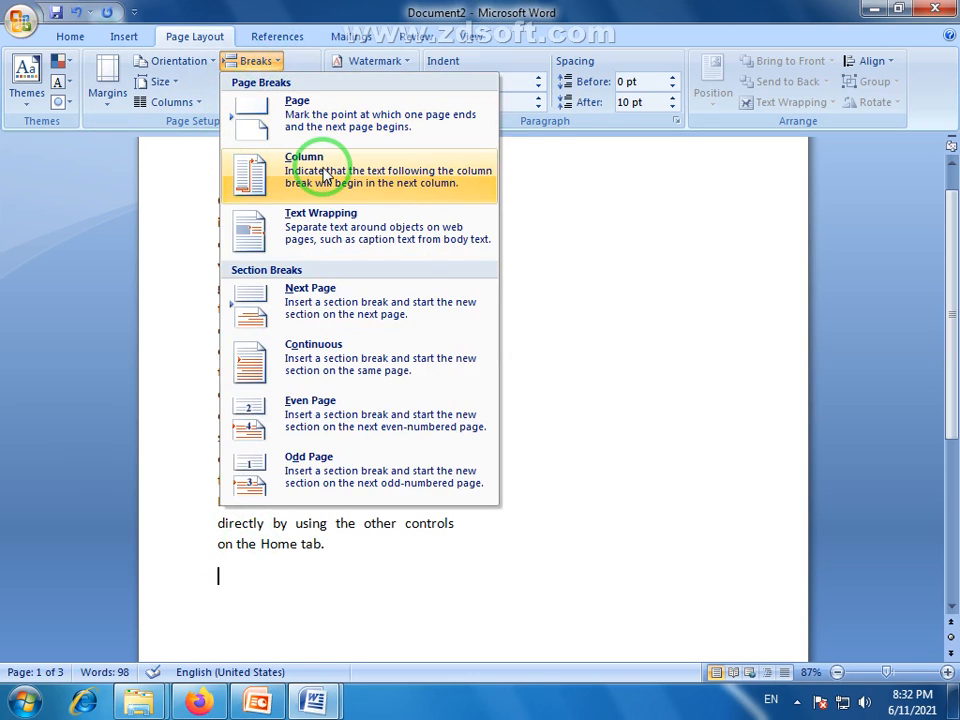
click(289, 170)
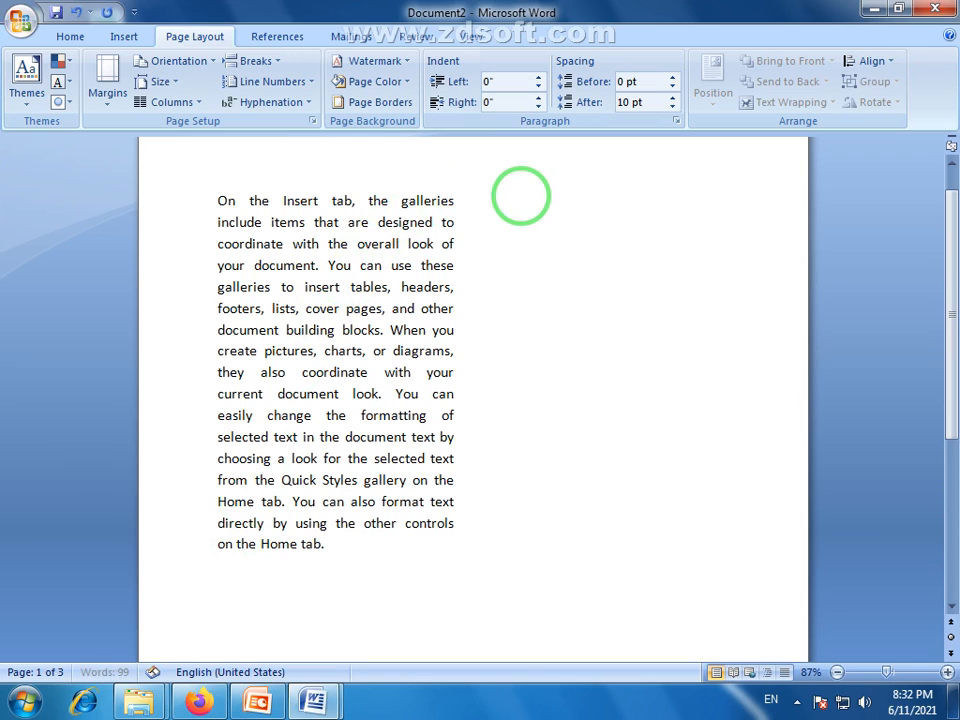
click(268, 61)
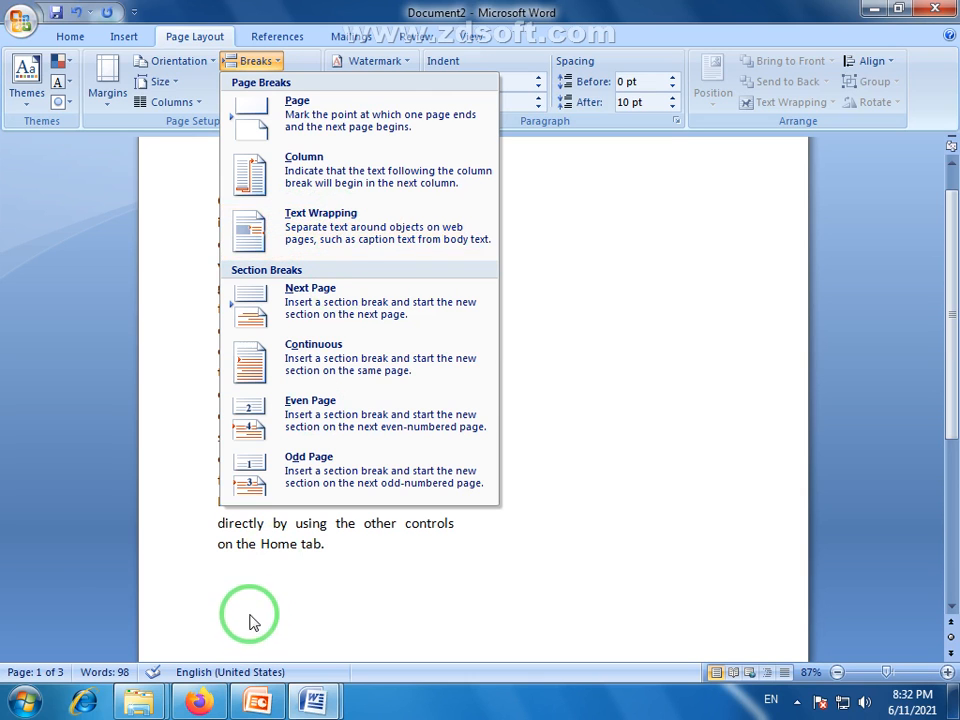
click(312, 598)
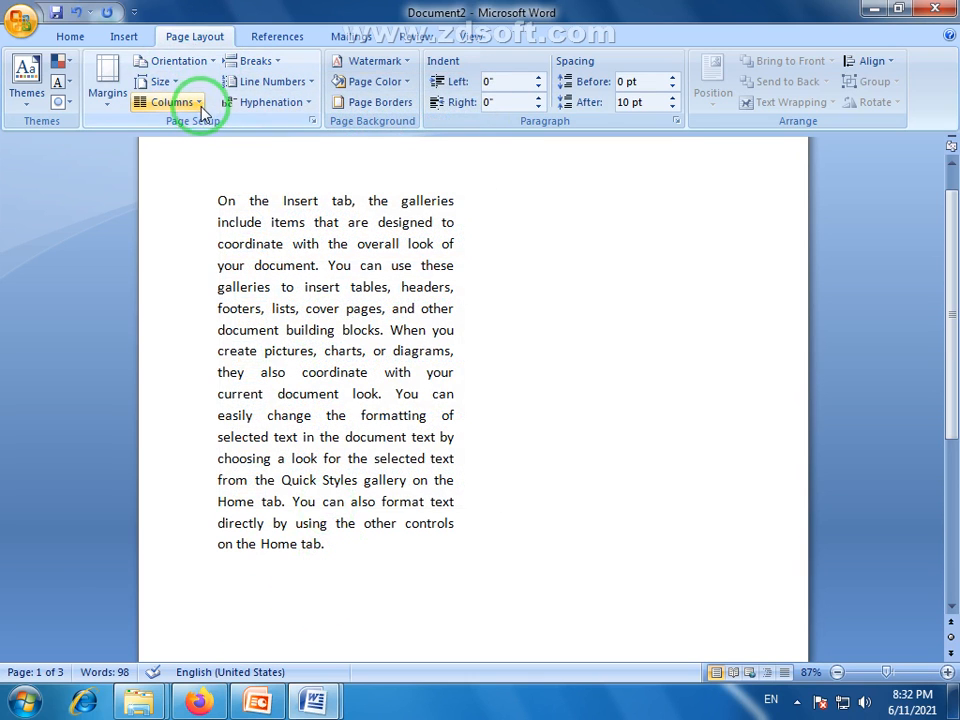
click(196, 102)
click(191, 133)
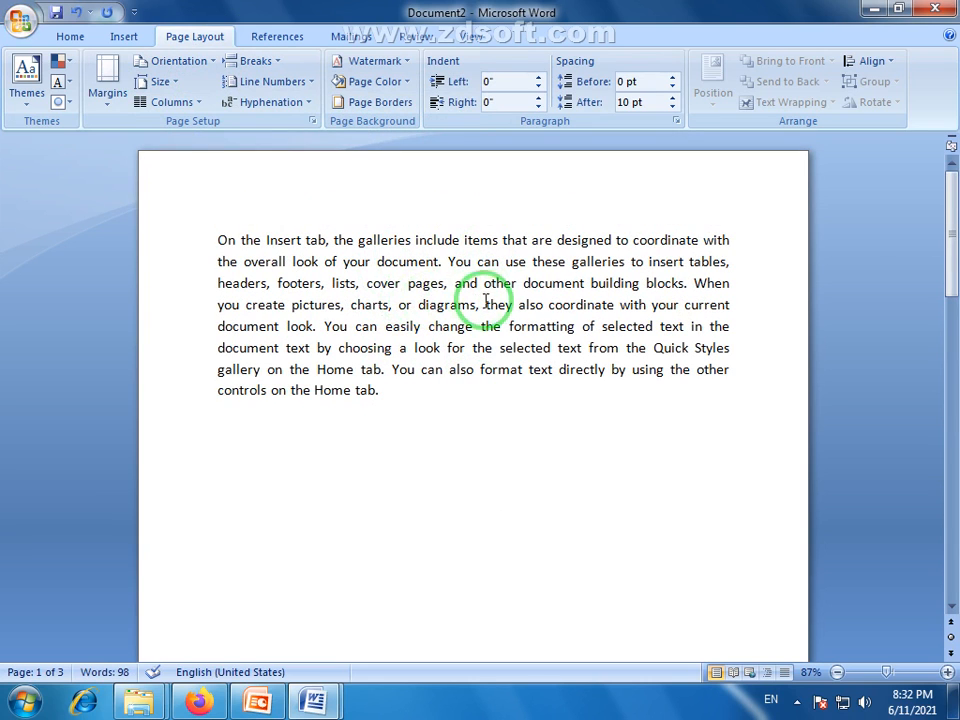
Step: Split the paragraph before "You can easily change" with a paragraph break and highlight the first of the two paragraphs
drag(216, 238, 411, 393)
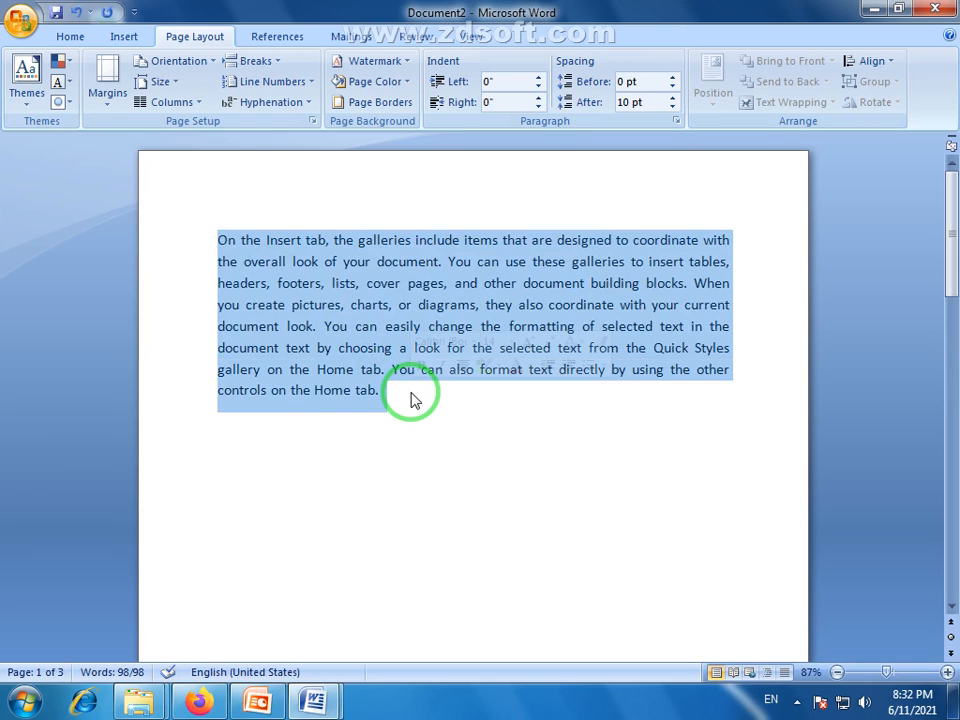
click(437, 307)
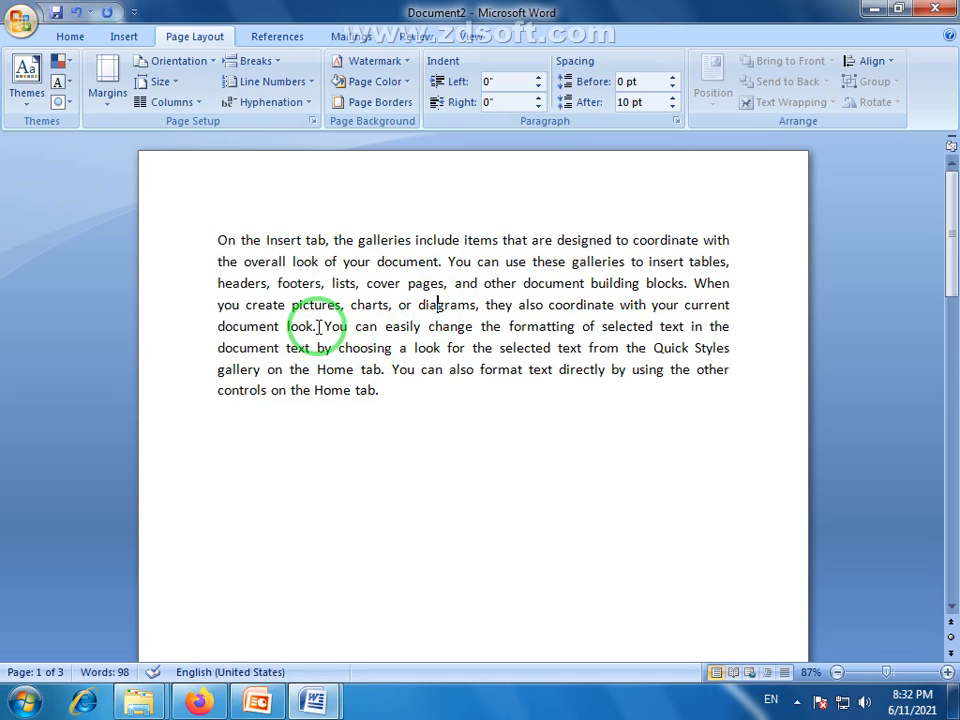
key(Return)
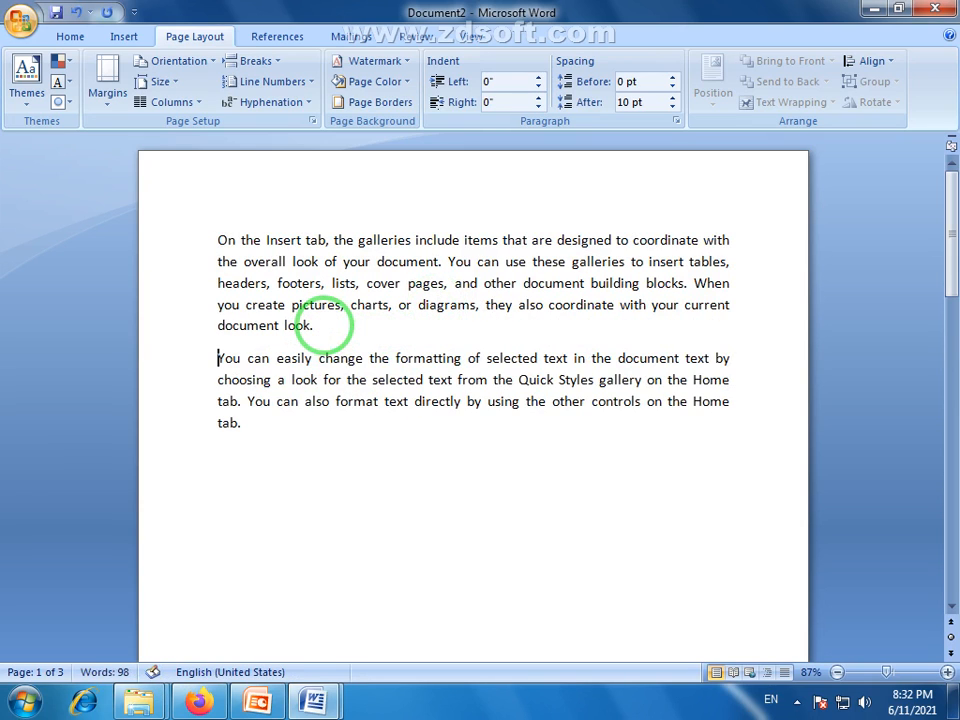
key(ctrl+a)
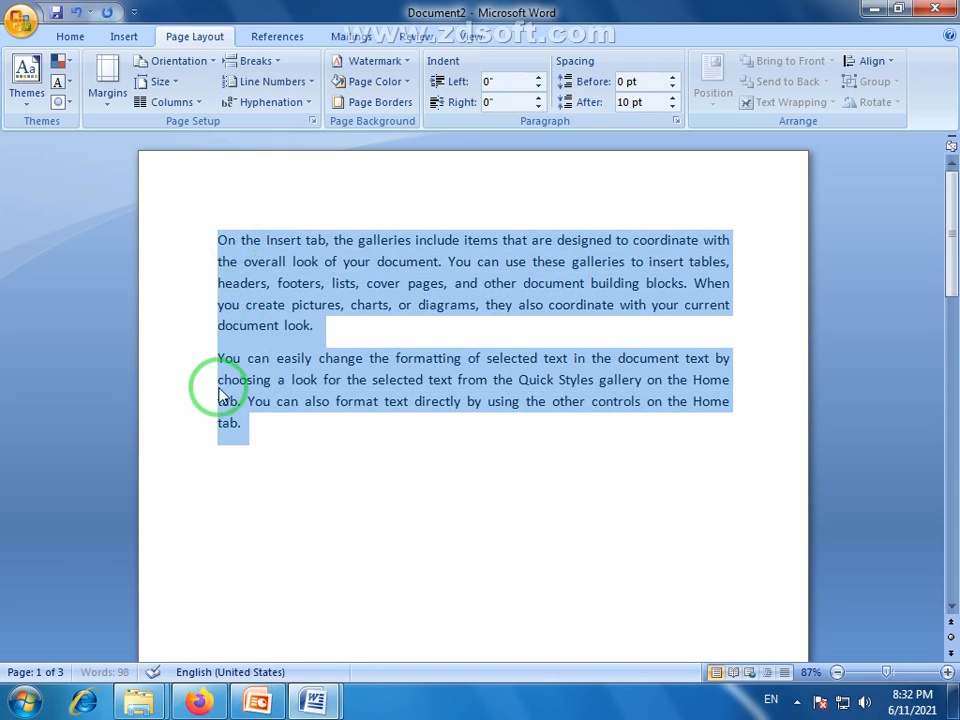
click(220, 390)
drag(300, 347, 223, 242)
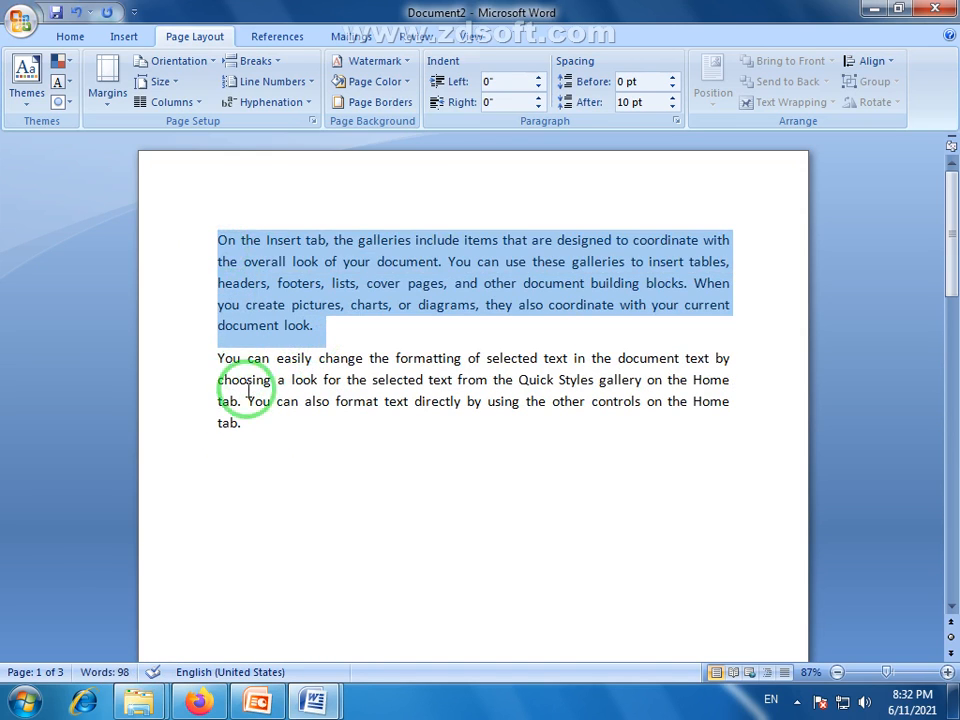
Step: Remove the paragraph break before "You can easily change" to rejoin the two paragraphs
click(229, 407)
double_click(199, 356)
click(212, 381)
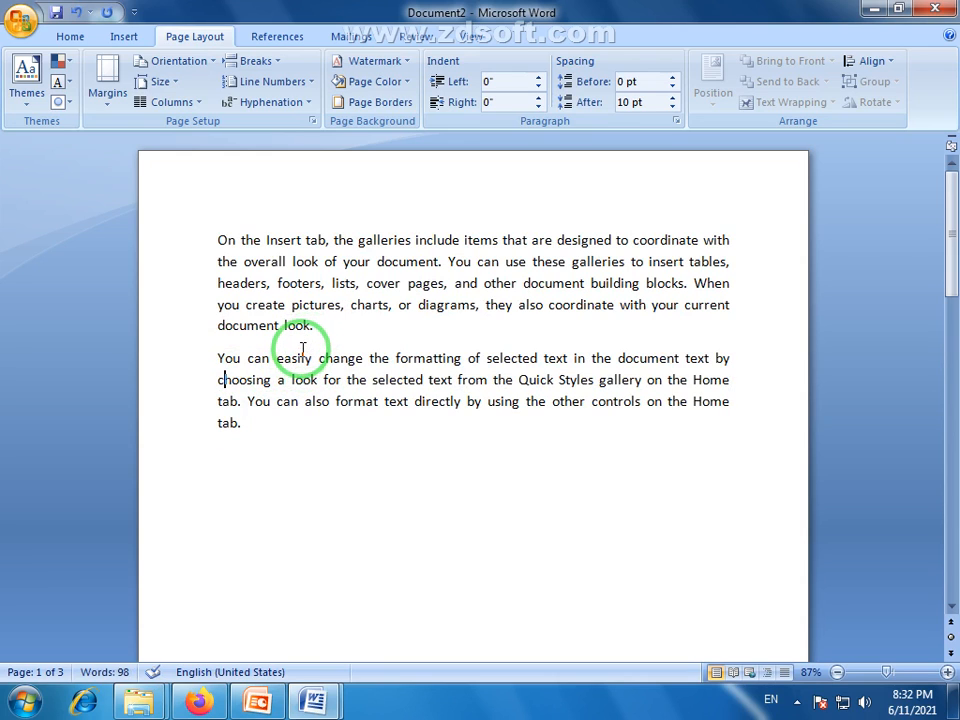
click(216, 358)
key(BackSpace)
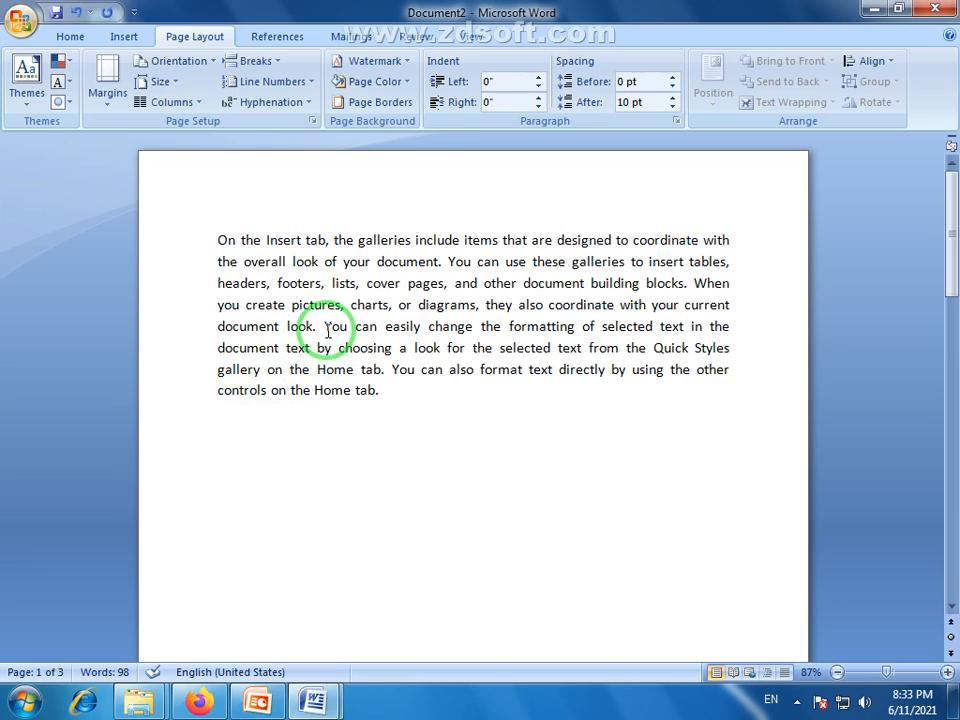
Step: Insert a text wrapping break before "You can easily change" and align the whole paragraph left
click(282, 62)
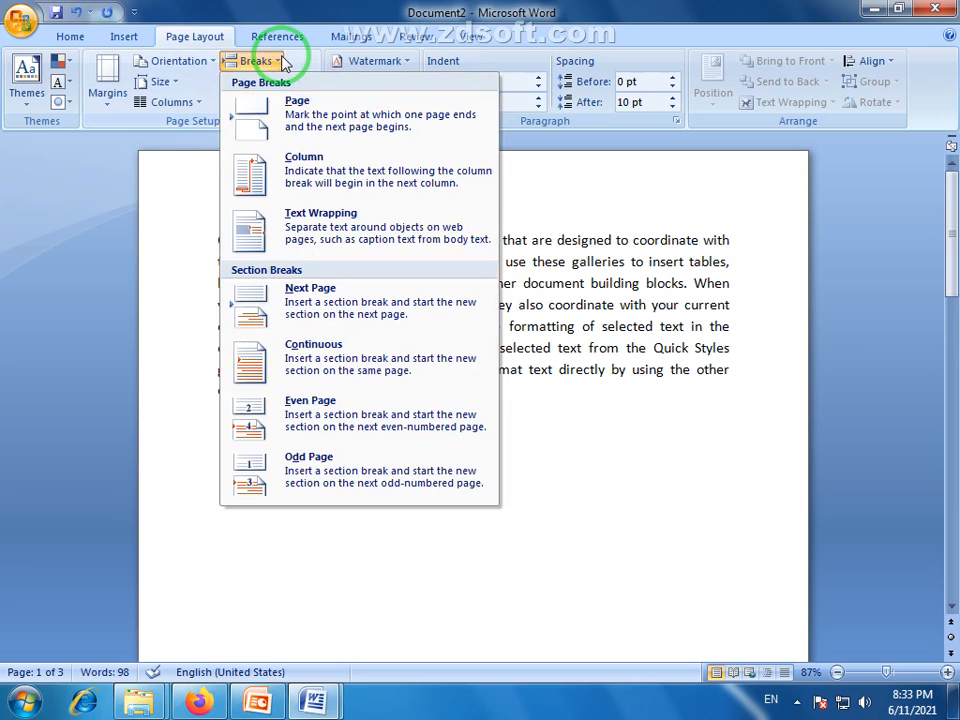
click(246, 240)
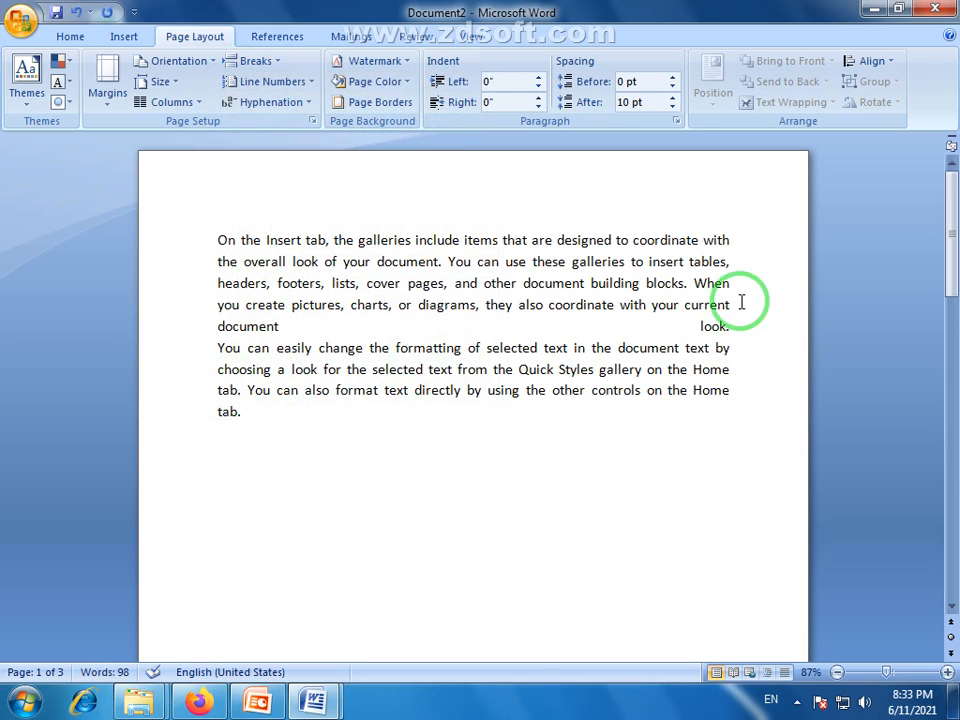
drag(450, 407, 218, 238)
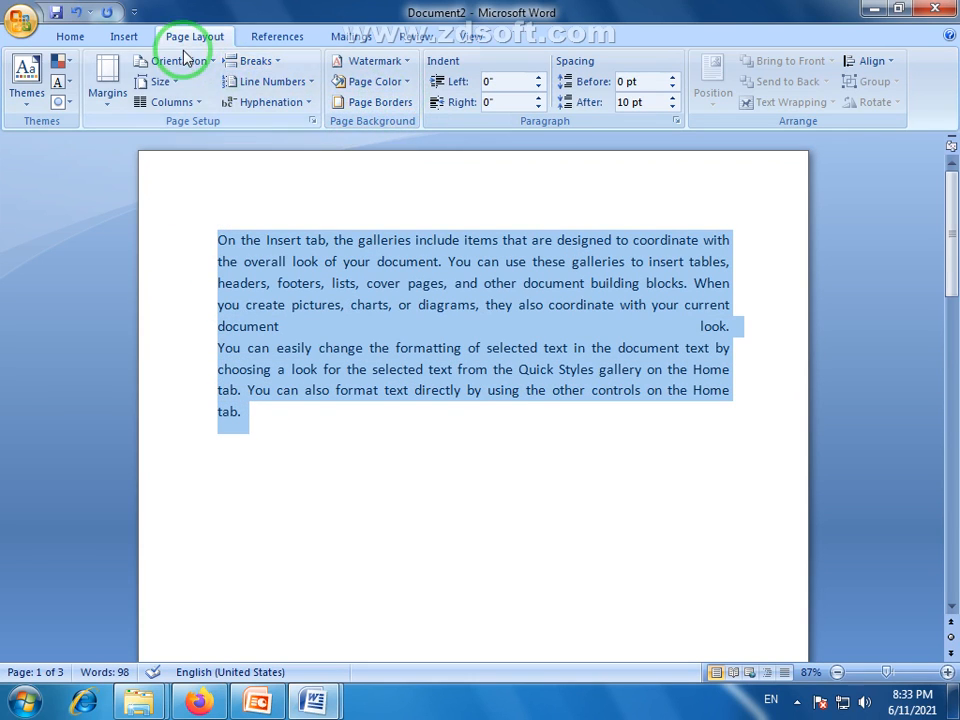
click(70, 37)
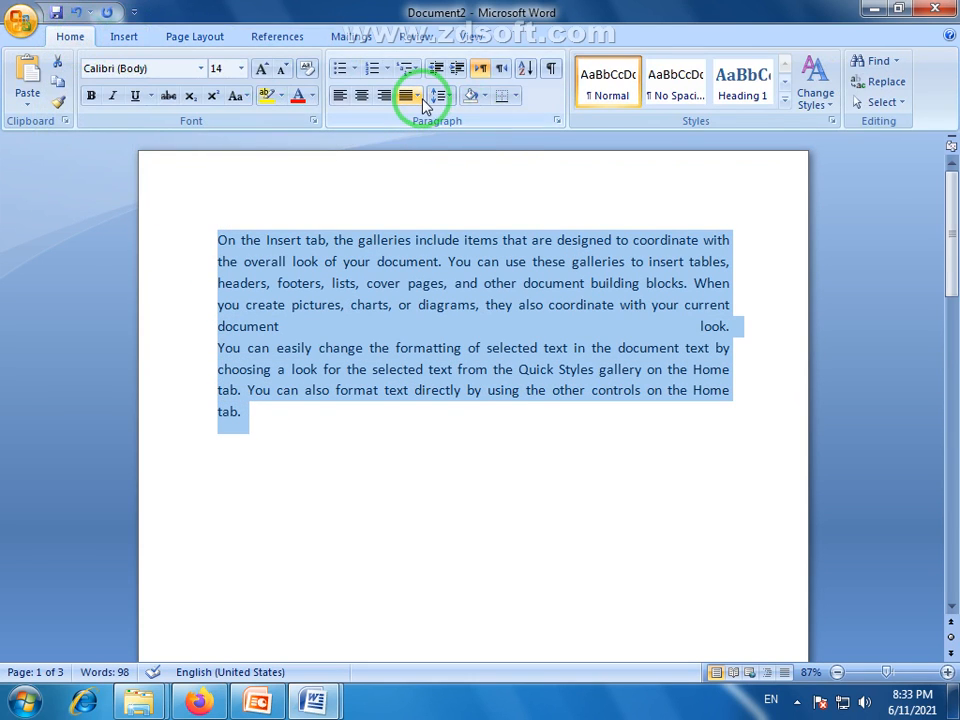
click(419, 96)
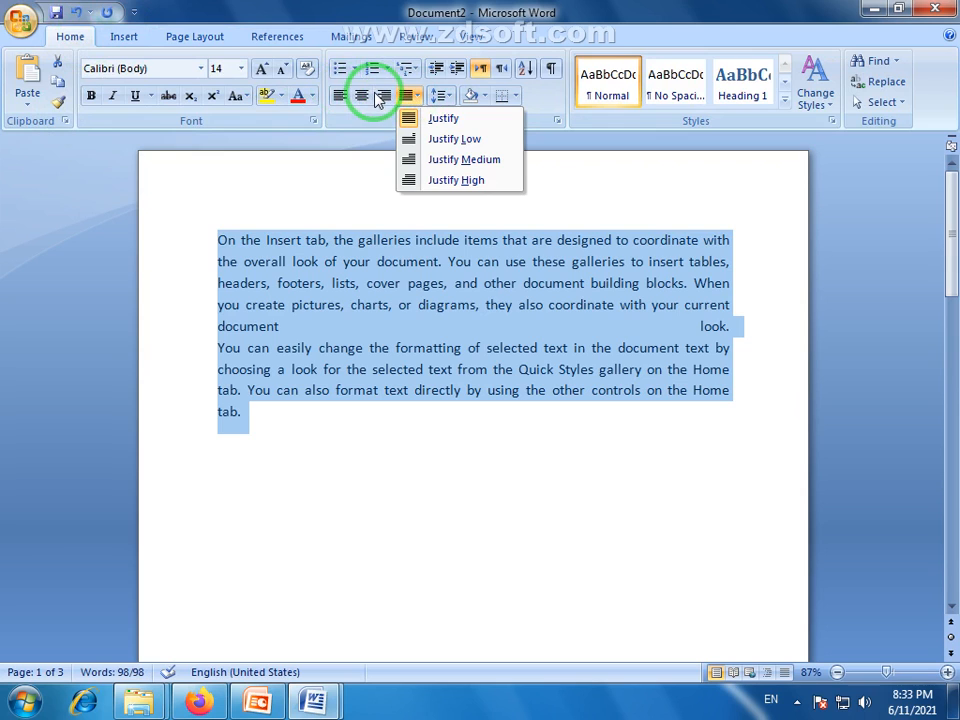
click(362, 96)
click(340, 96)
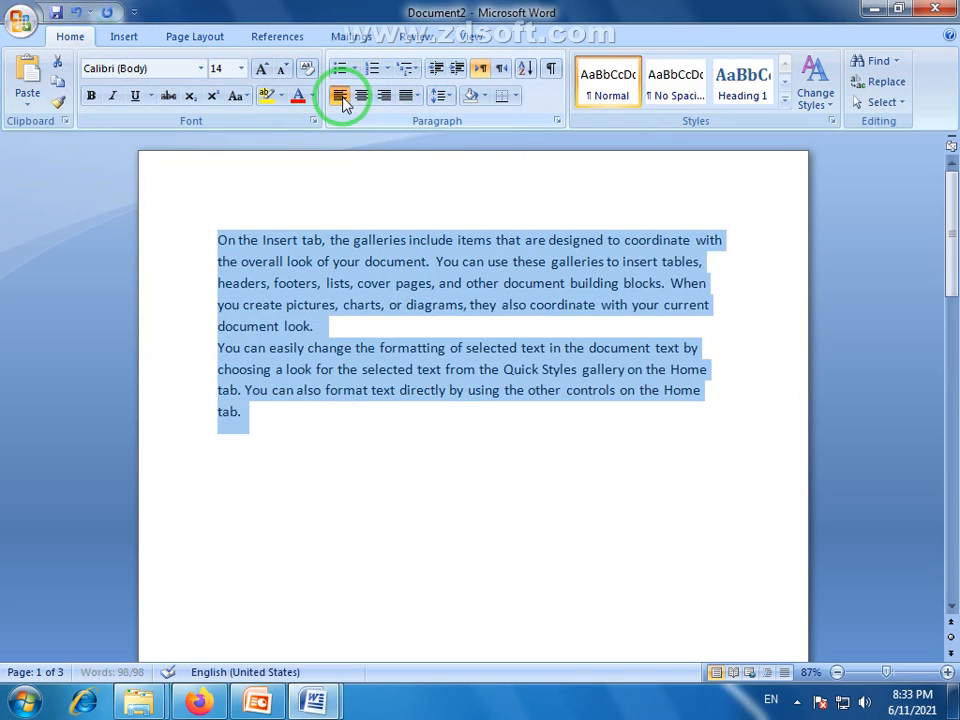
click(279, 484)
Step: Highlight the lines below the text wrapping break and the entire text to examine how the break divides the paragraph
click(319, 330)
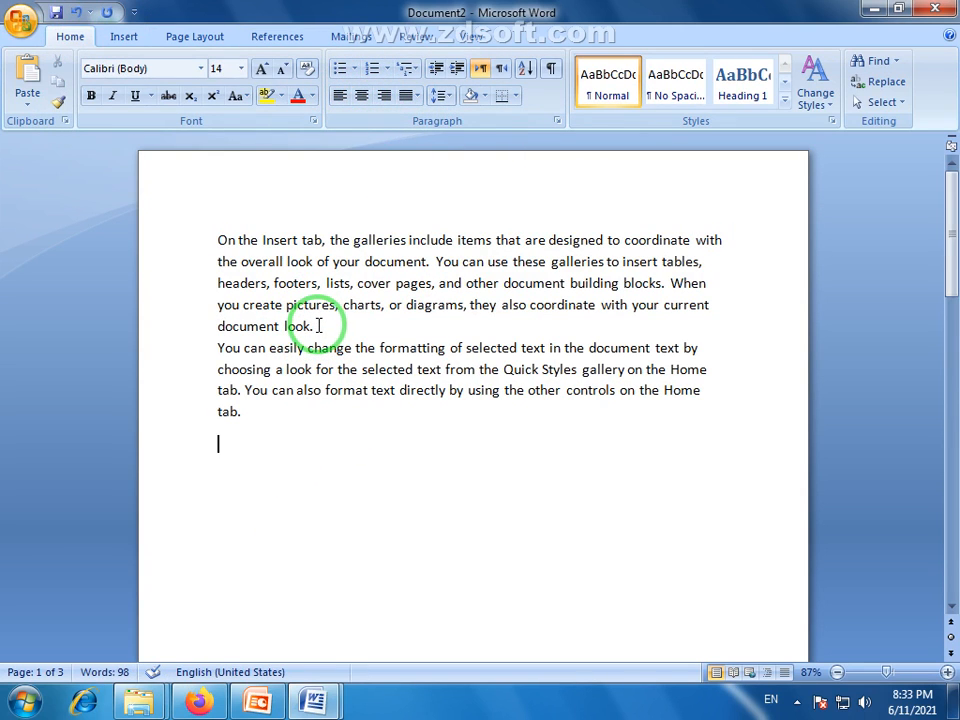
drag(272, 420, 228, 357)
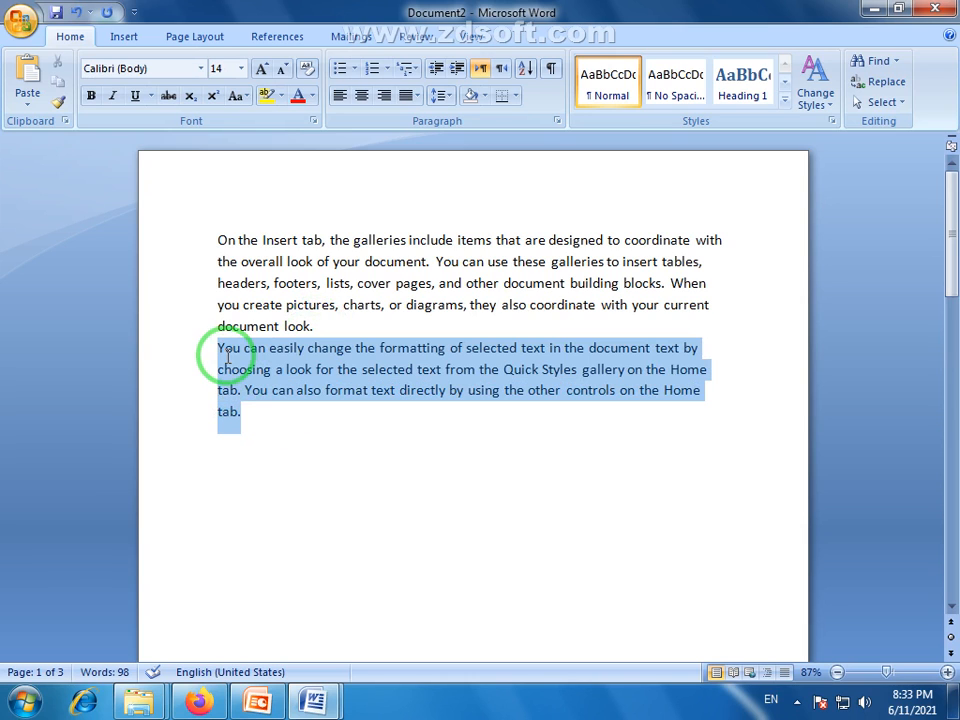
drag(255, 418, 217, 241)
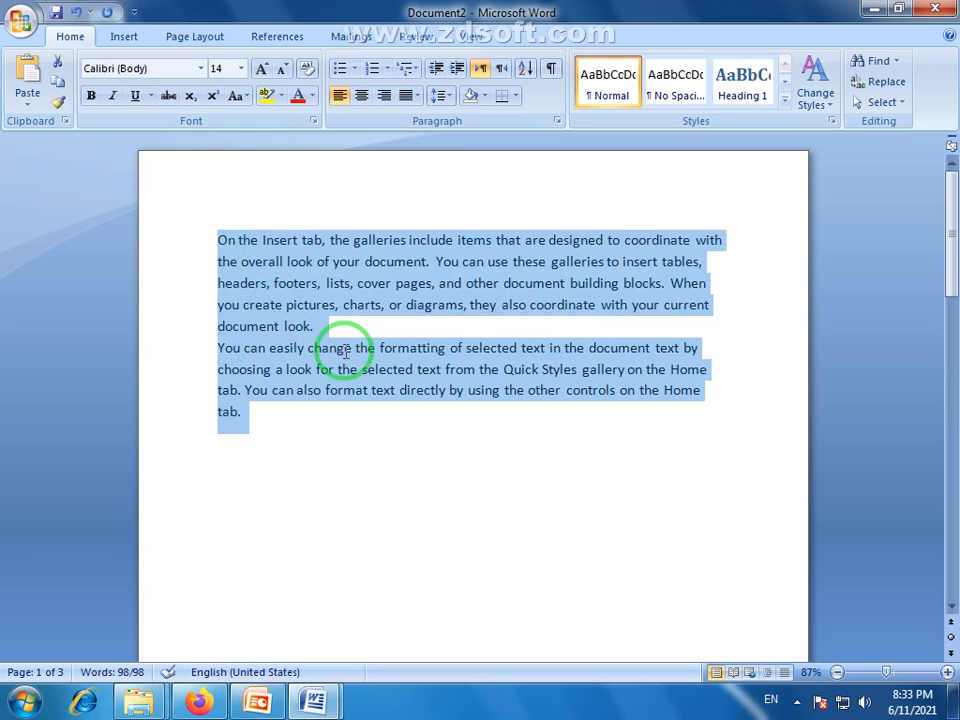
click(344, 348)
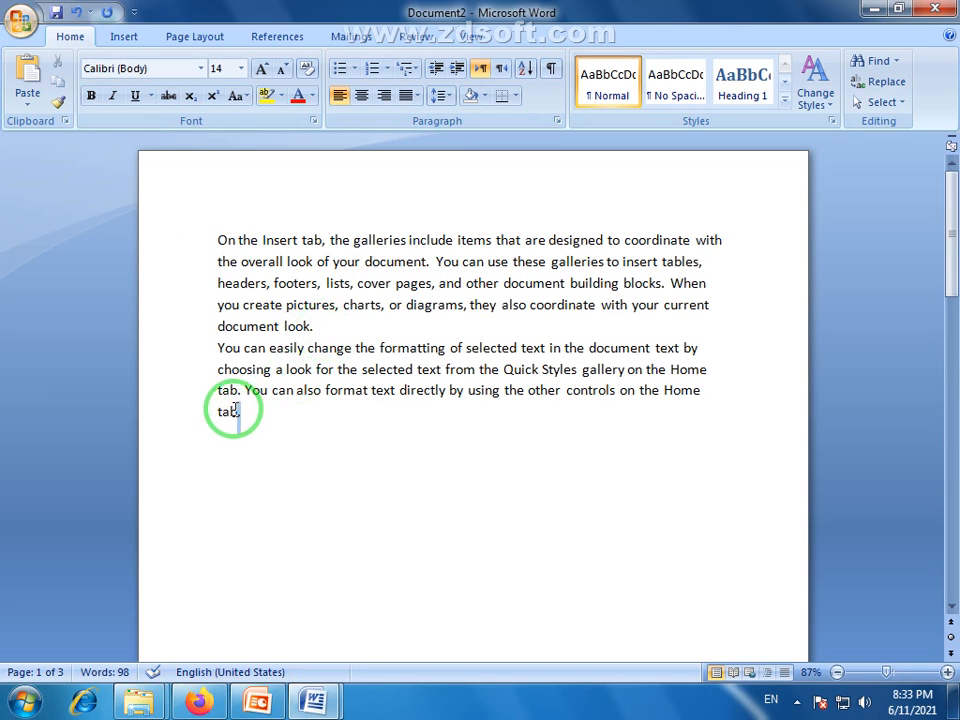
drag(229, 407, 214, 240)
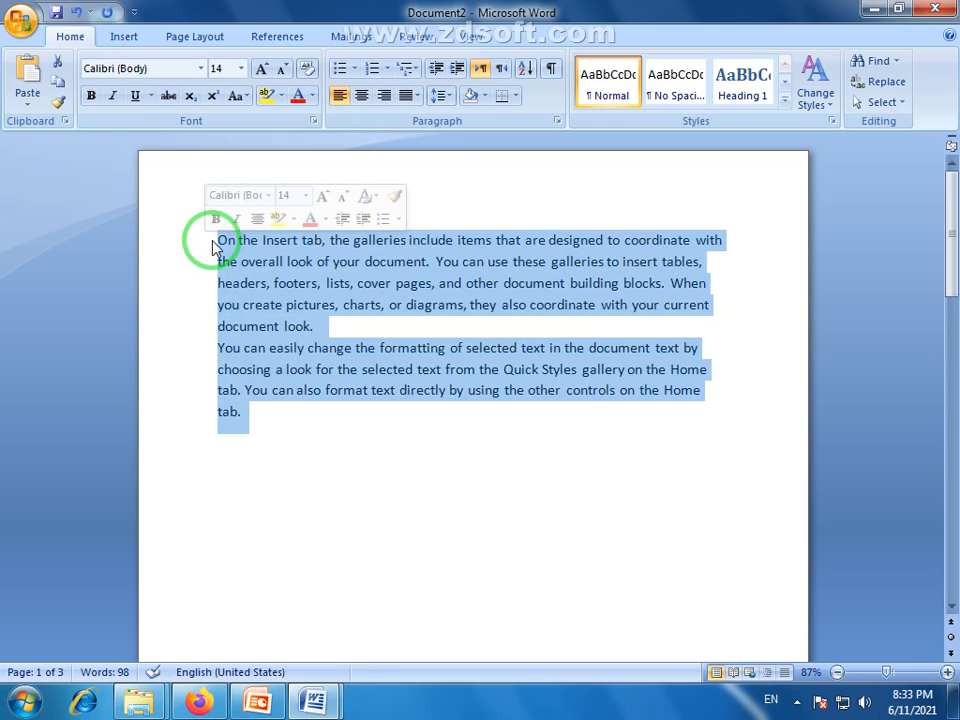
click(333, 327)
Step: Remove the text wrapping break before "You can easily change" and return to the page layout options
click(217, 354)
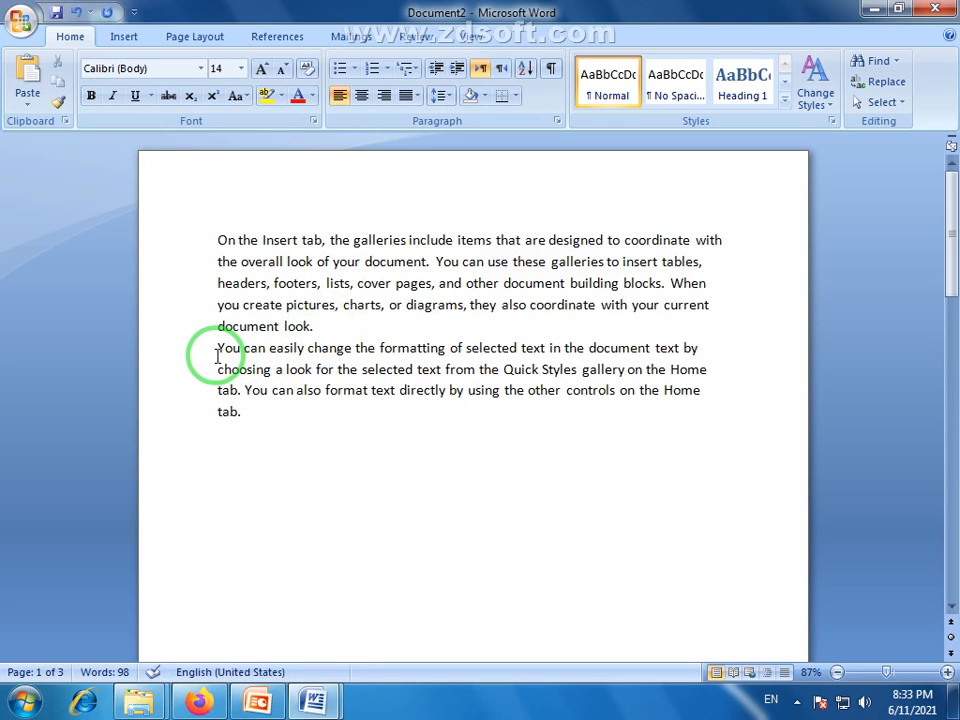
key(BackSpace)
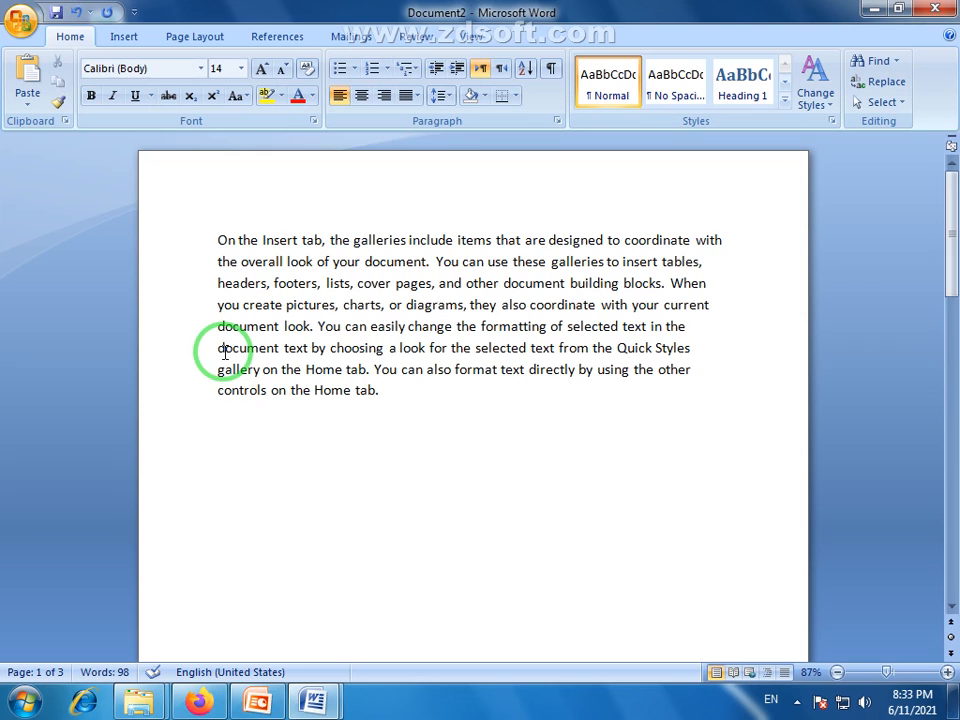
click(205, 36)
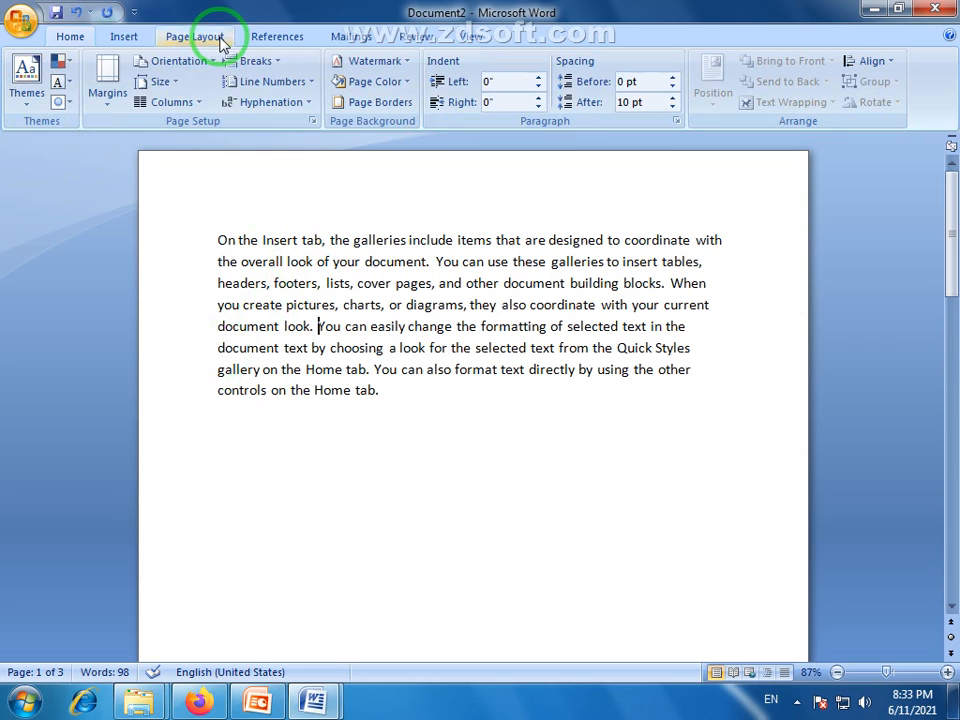
Step: Generate sample text with =rand(20,10) in a new paragraph after the existing text and return to the document's beginning
click(272, 61)
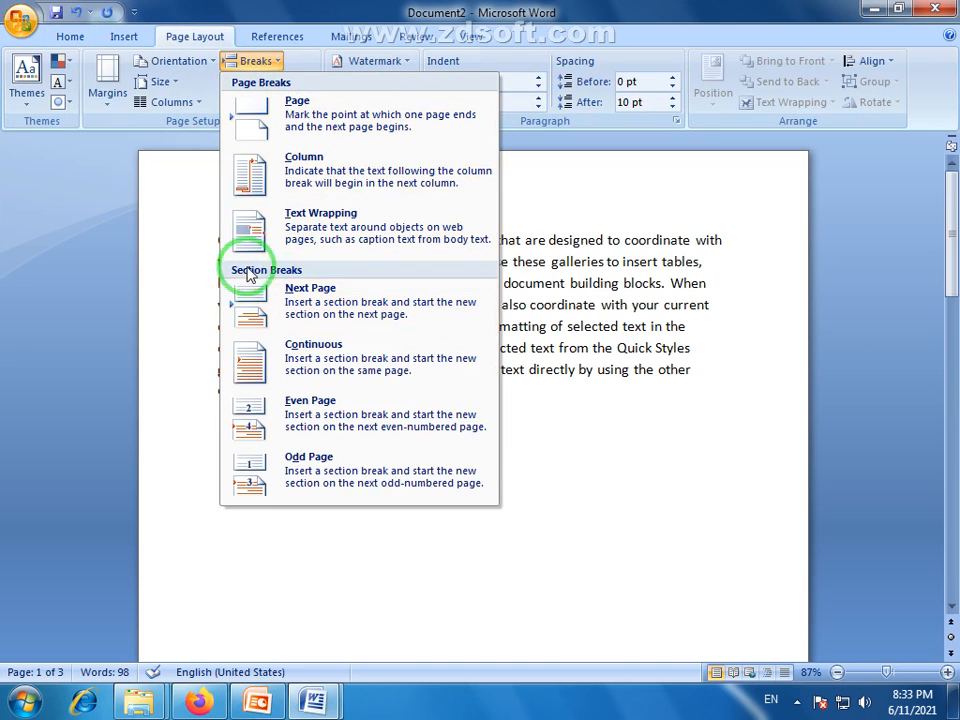
click(632, 402)
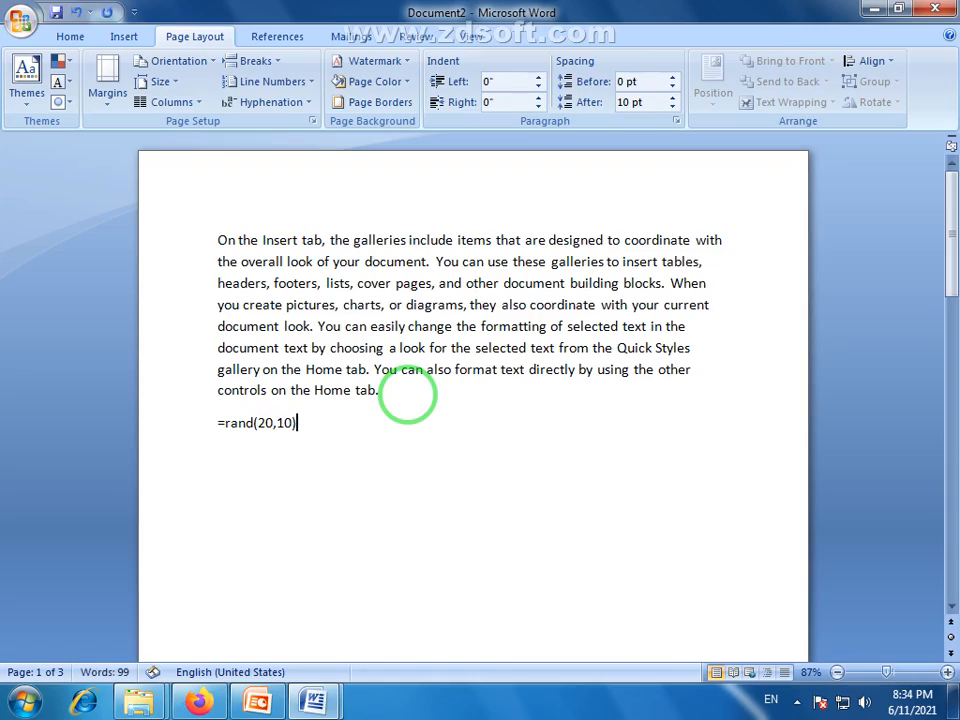
key(Return)
scroll(561, 388, up, 5)
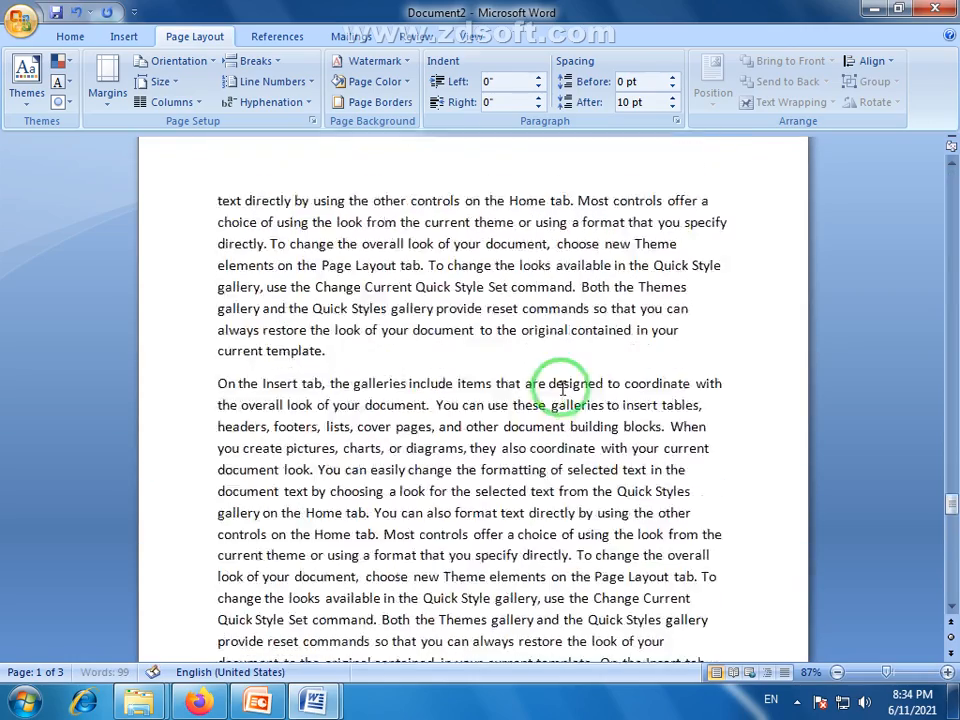
scroll(561, 388, up, 15)
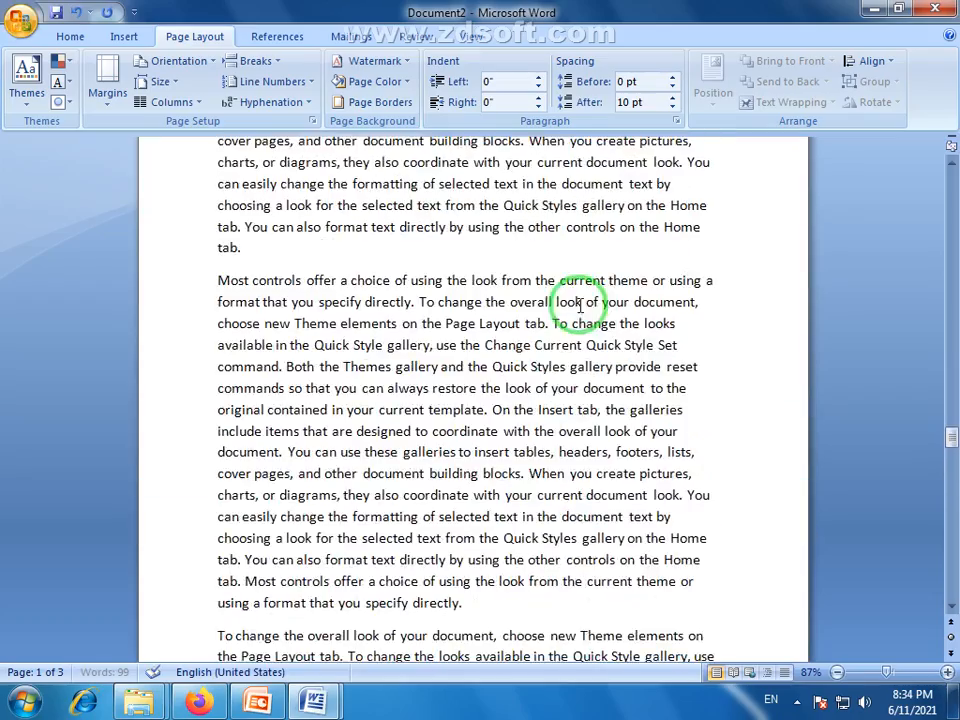
drag(948, 445, 950, 162)
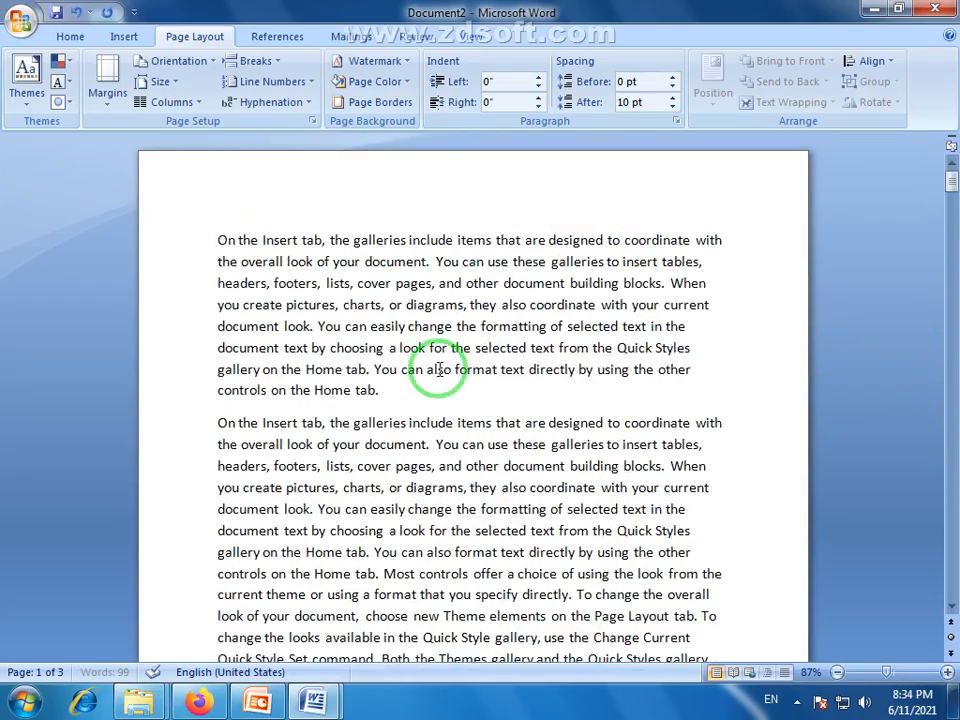
Step: Examine how the generated text flows from the first page onto the second, highlighting each page's text
scroll(288, 365, down, 1)
scroll(288, 365, down, 5)
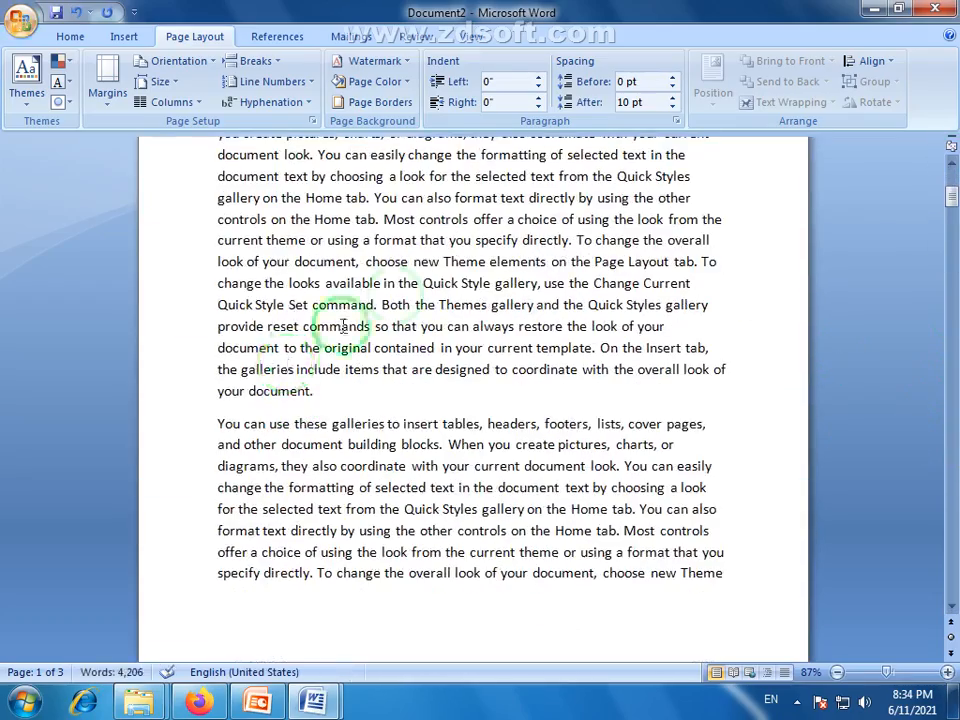
scroll(398, 398, up, 2)
scroll(353, 243, up, 1)
scroll(353, 243, up, 2)
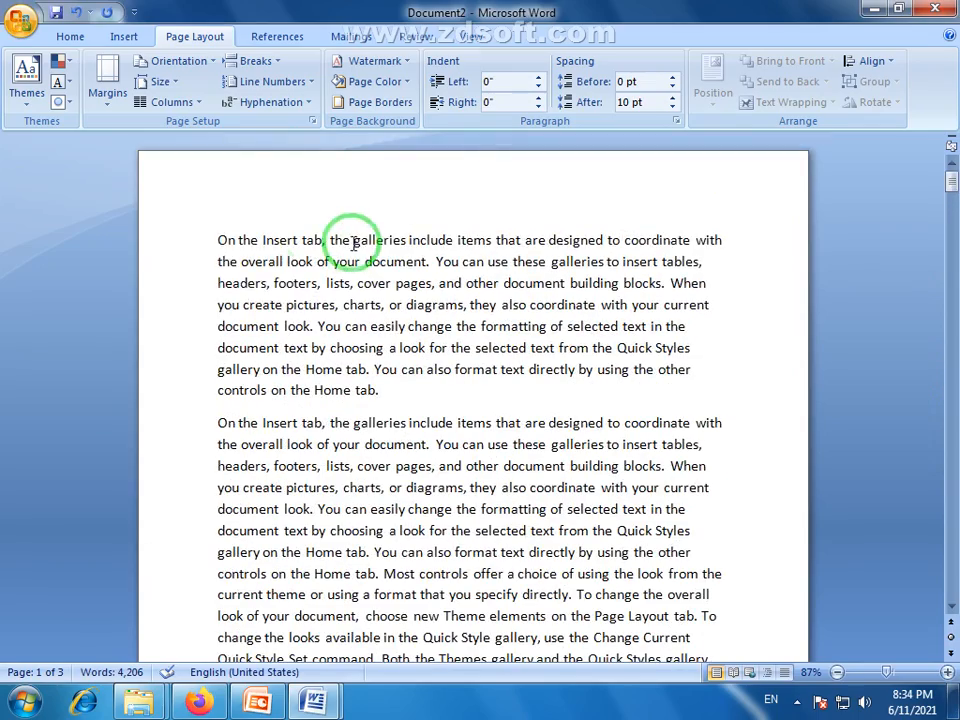
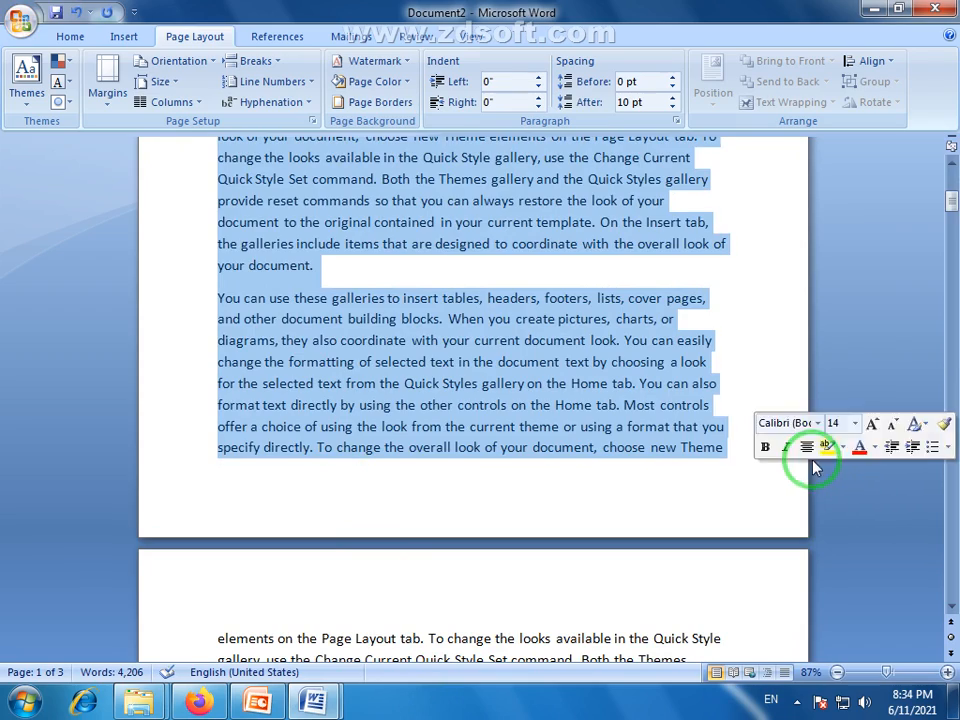
click(735, 482)
scroll(735, 482, down, 6)
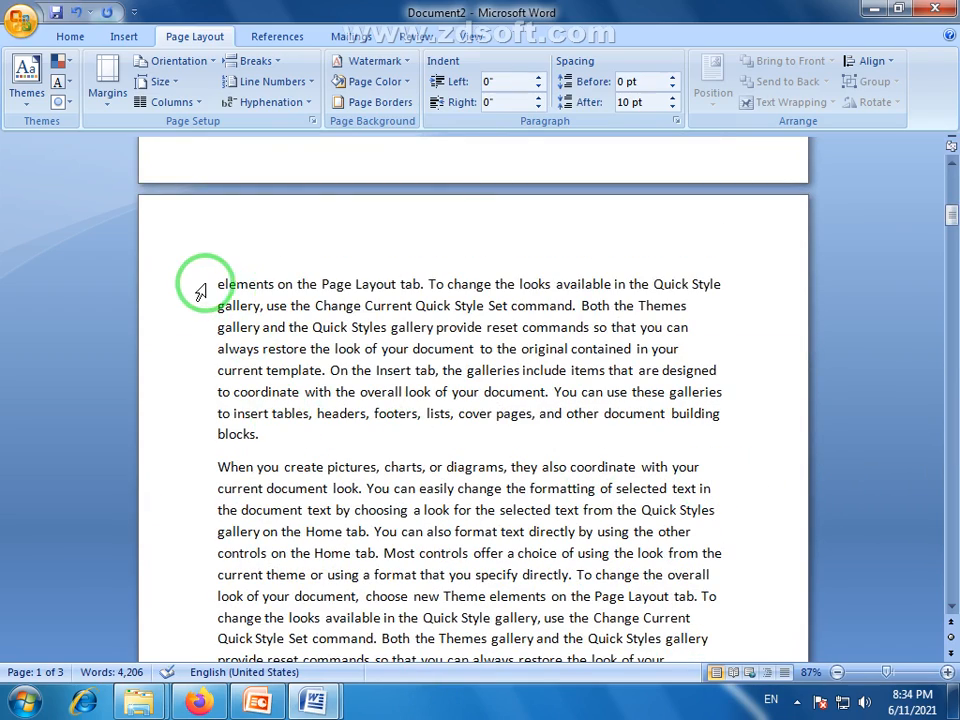
click(201, 291)
drag(218, 287, 518, 585)
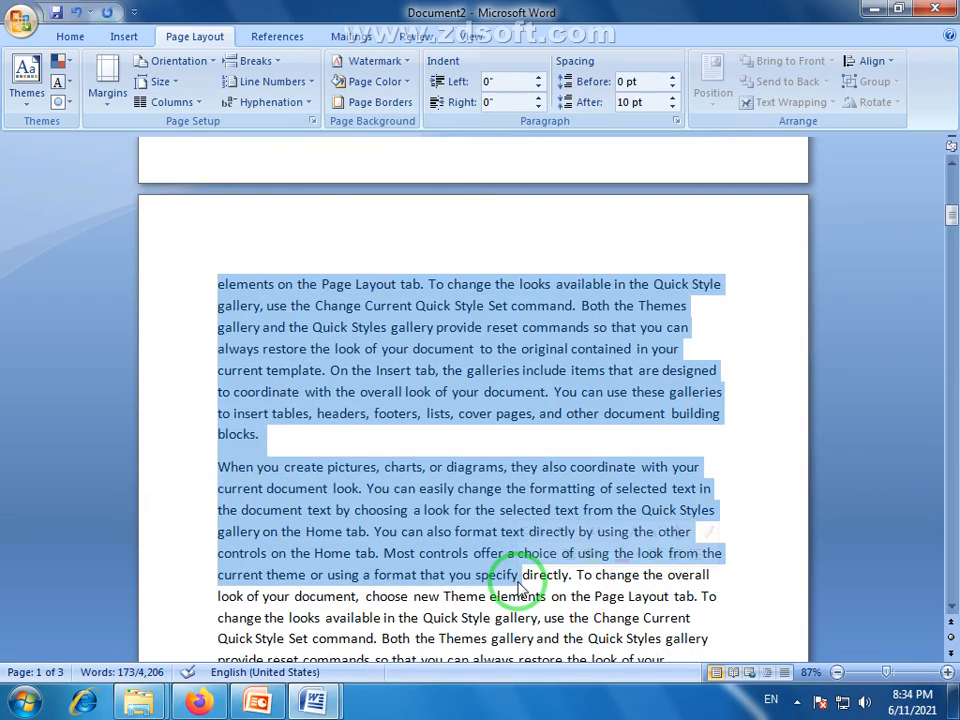
click(410, 425)
scroll(418, 420, up, 14)
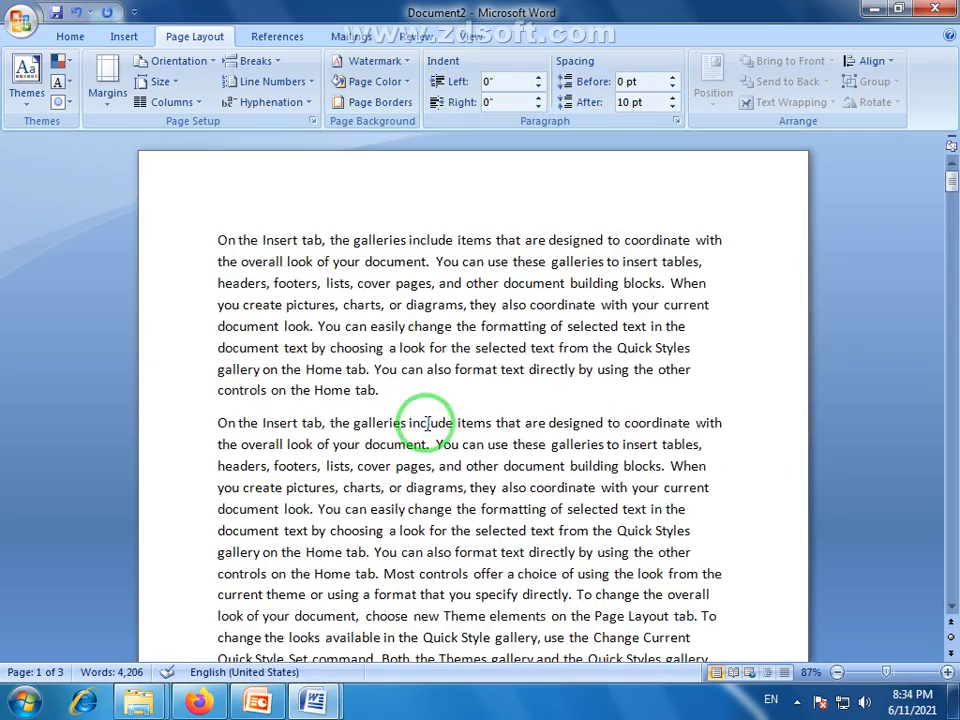
Step: Zoom out to 40% to view several pages side by side and mark the first line of text
click(838, 673)
click(838, 673)
click(838, 673)
click(838, 673)
click(838, 673)
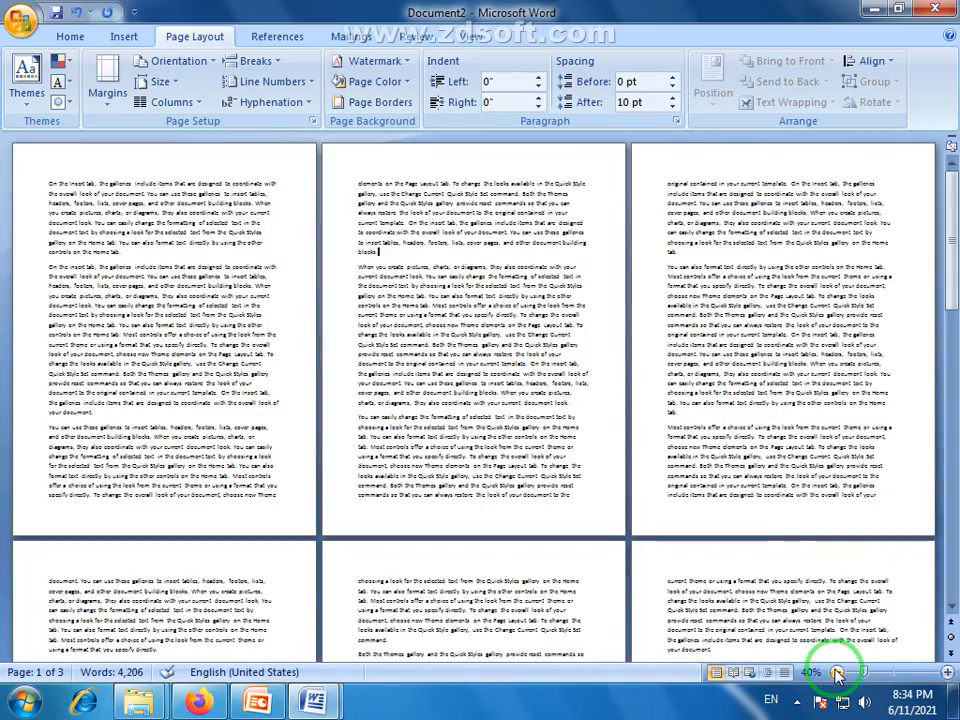
click(38, 186)
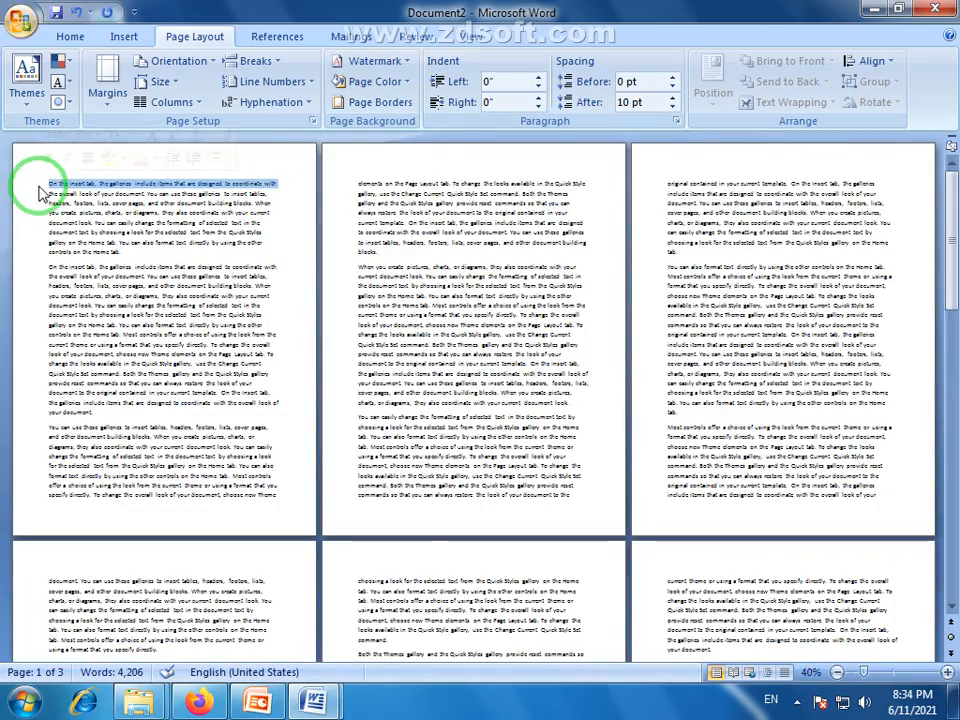
click(83, 193)
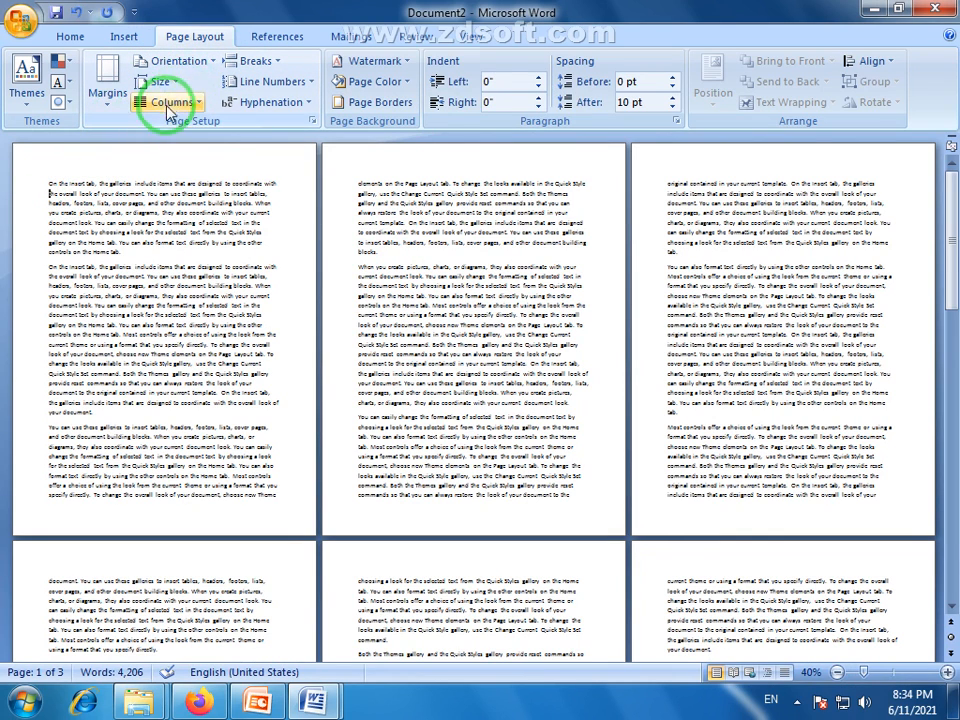
Step: Try Landscape orientation on the whole document, view more pages at 30% zoom, and restore Portrait
click(212, 66)
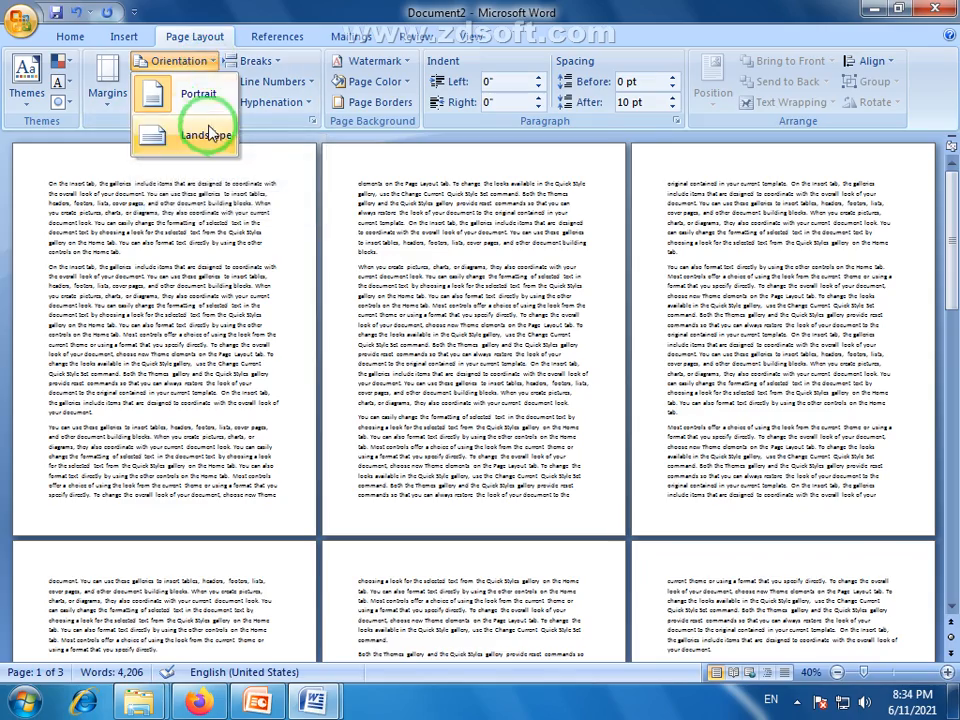
click(207, 189)
scroll(896, 422, down, 6)
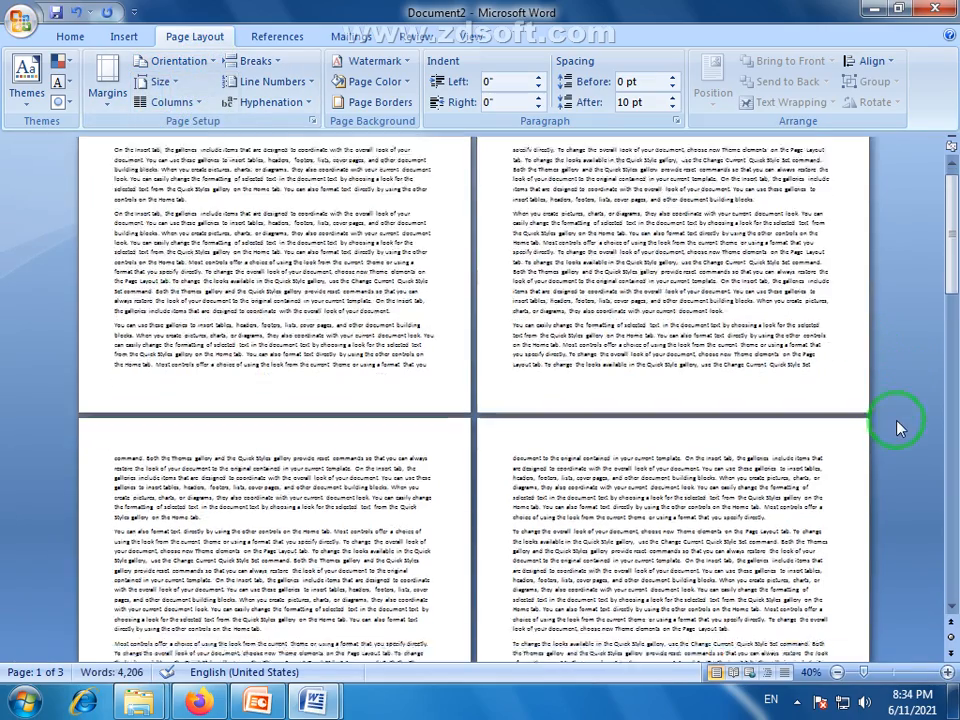
scroll(896, 428, down, 2)
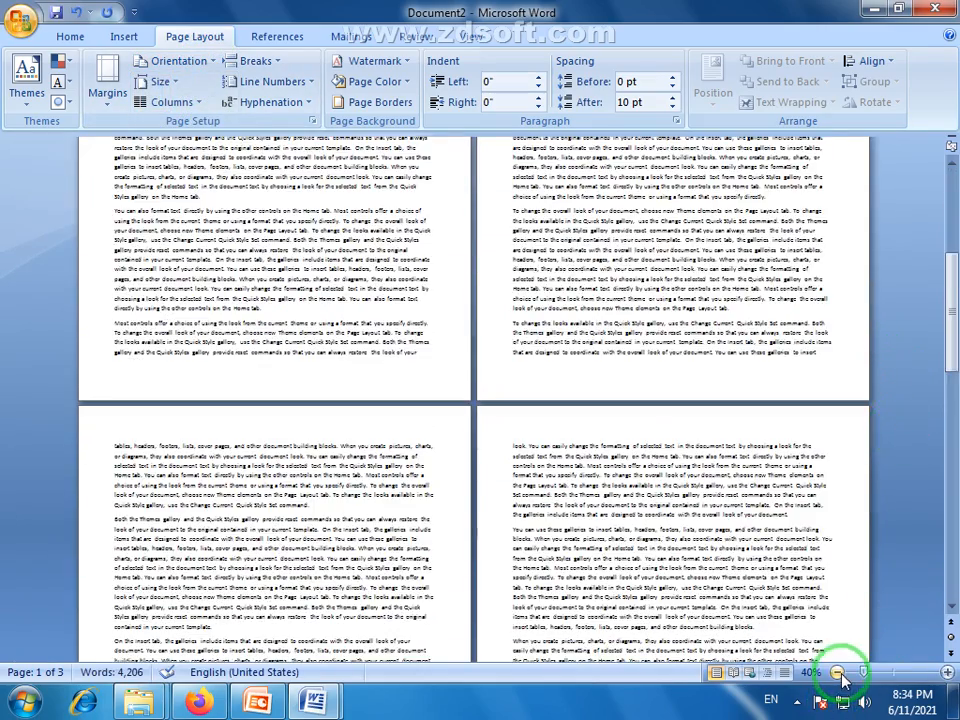
click(837, 673)
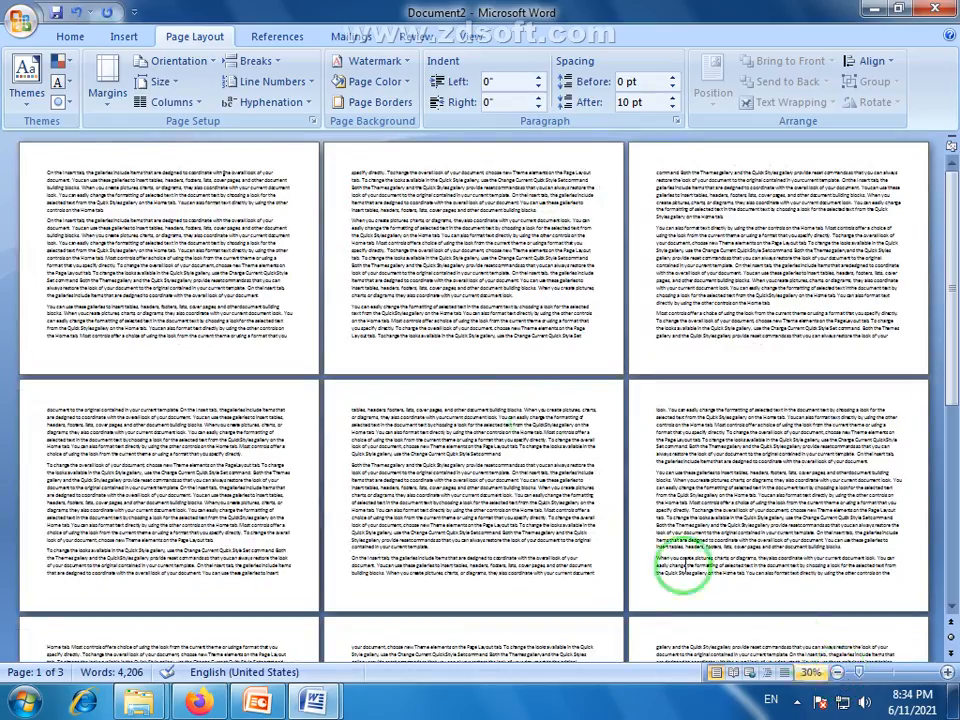
click(200, 61)
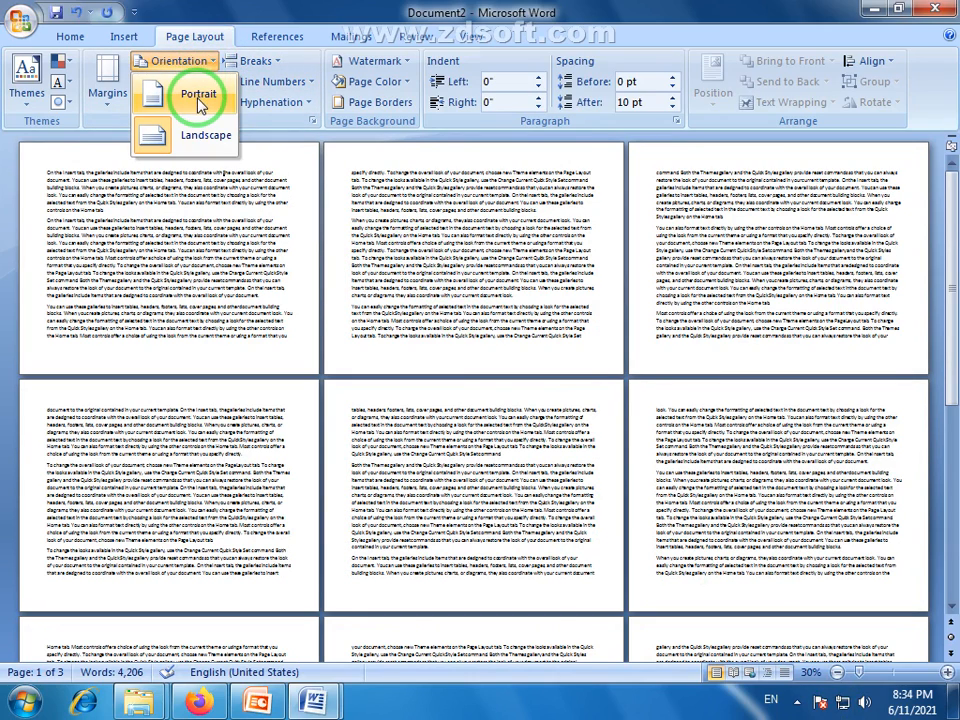
click(199, 100)
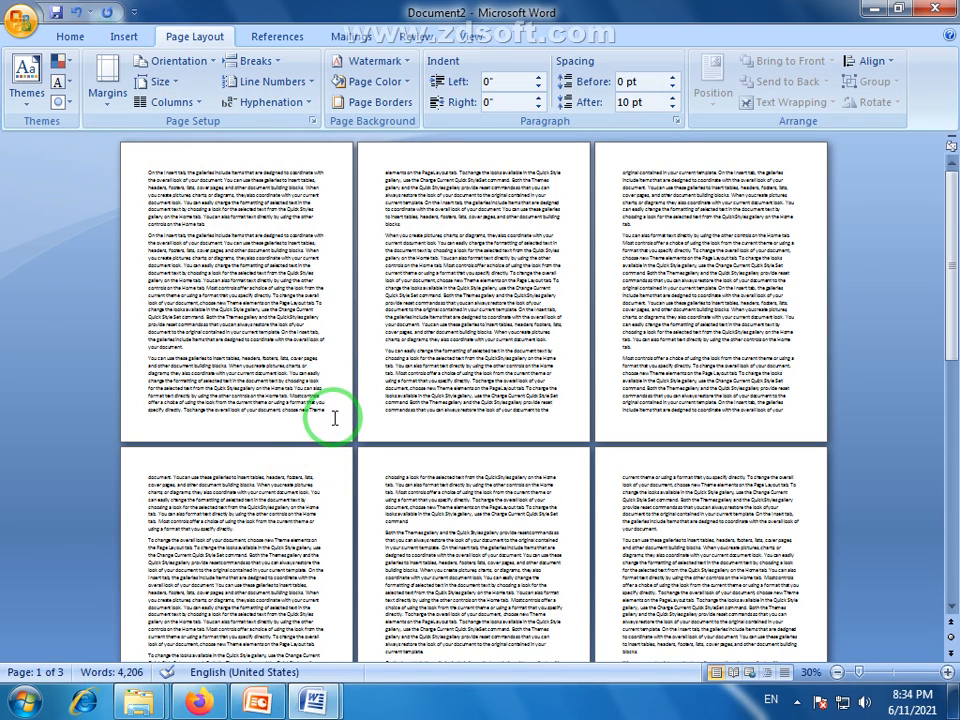
Step: Insert Next Page section breaks at the ends of the first, second and third pages
click(147, 170)
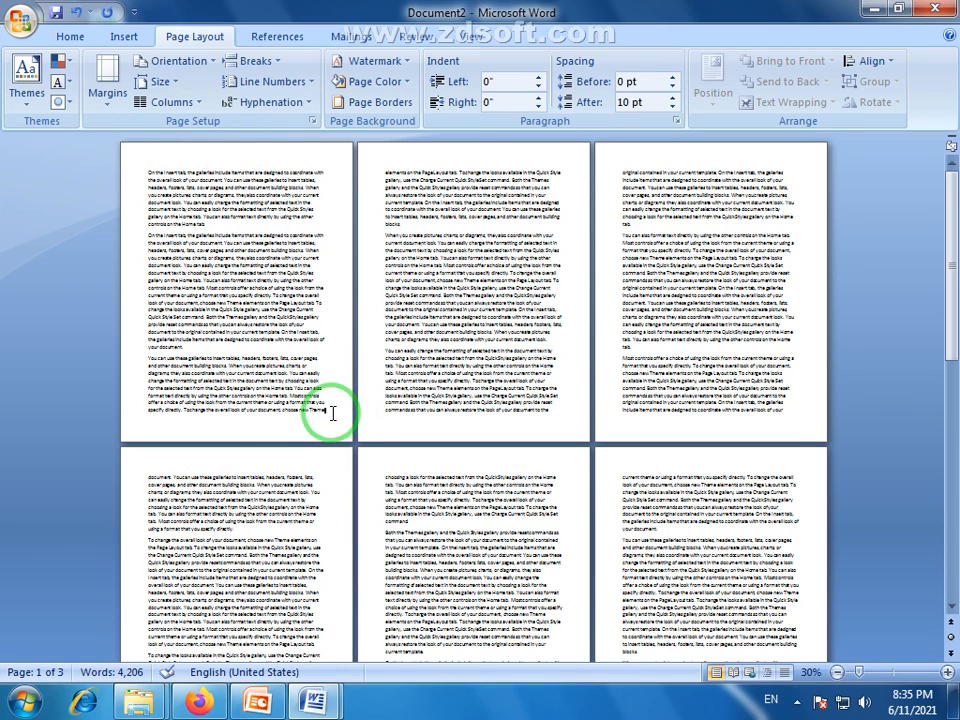
click(245, 60)
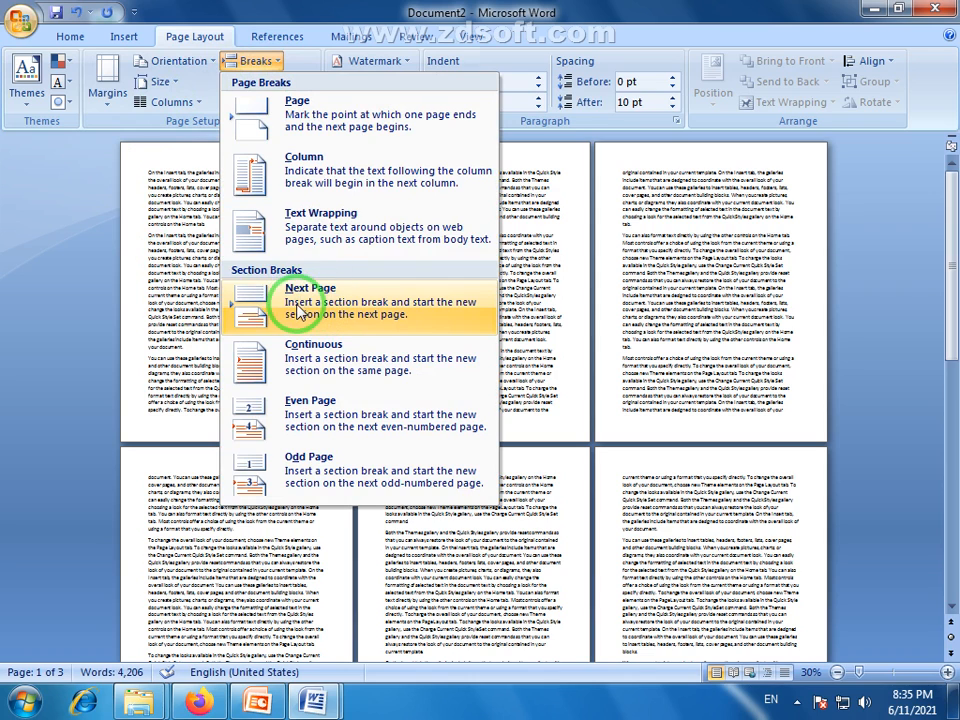
click(297, 310)
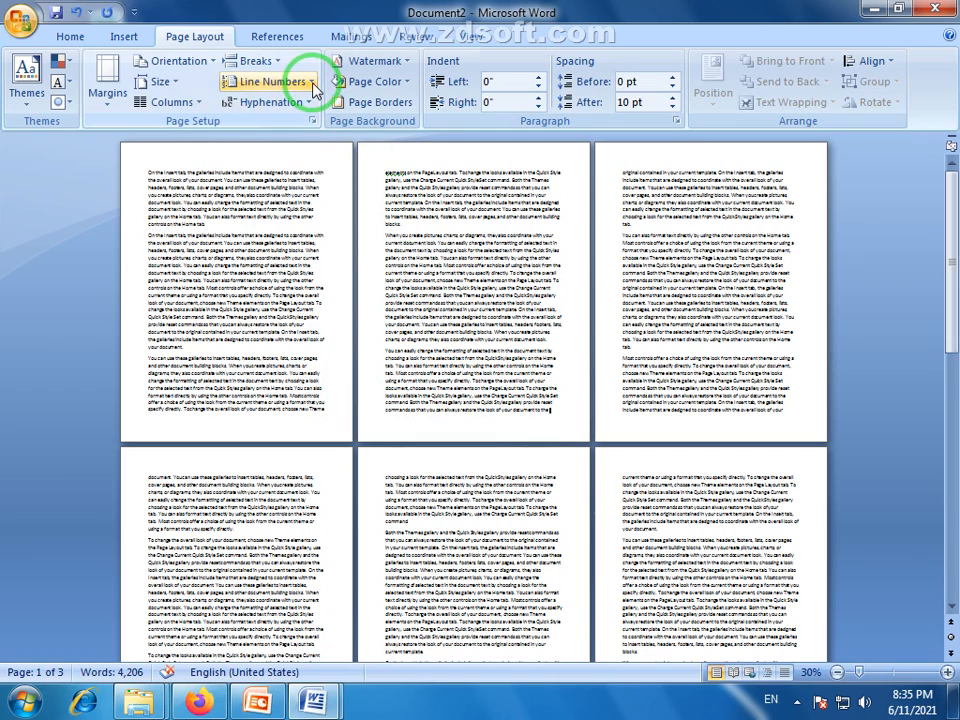
click(250, 61)
click(272, 320)
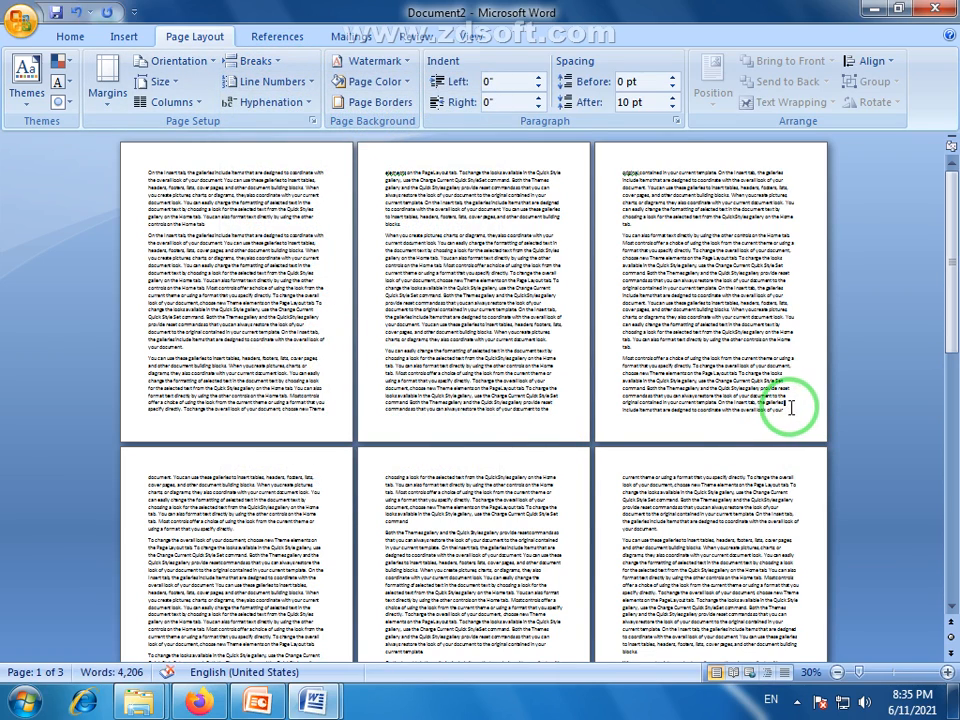
click(250, 61)
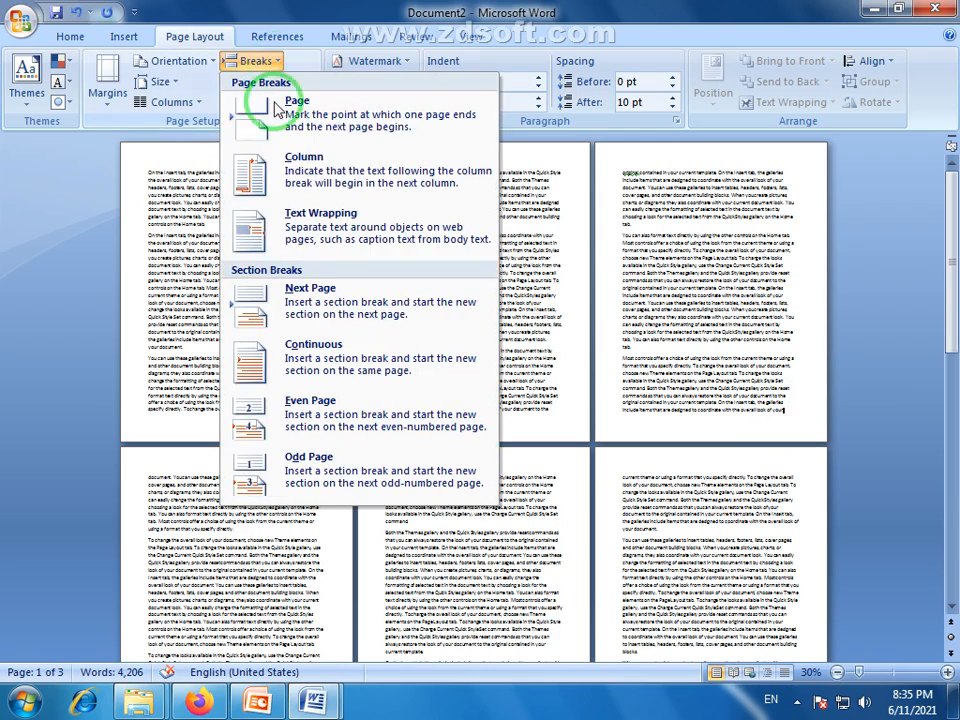
click(293, 316)
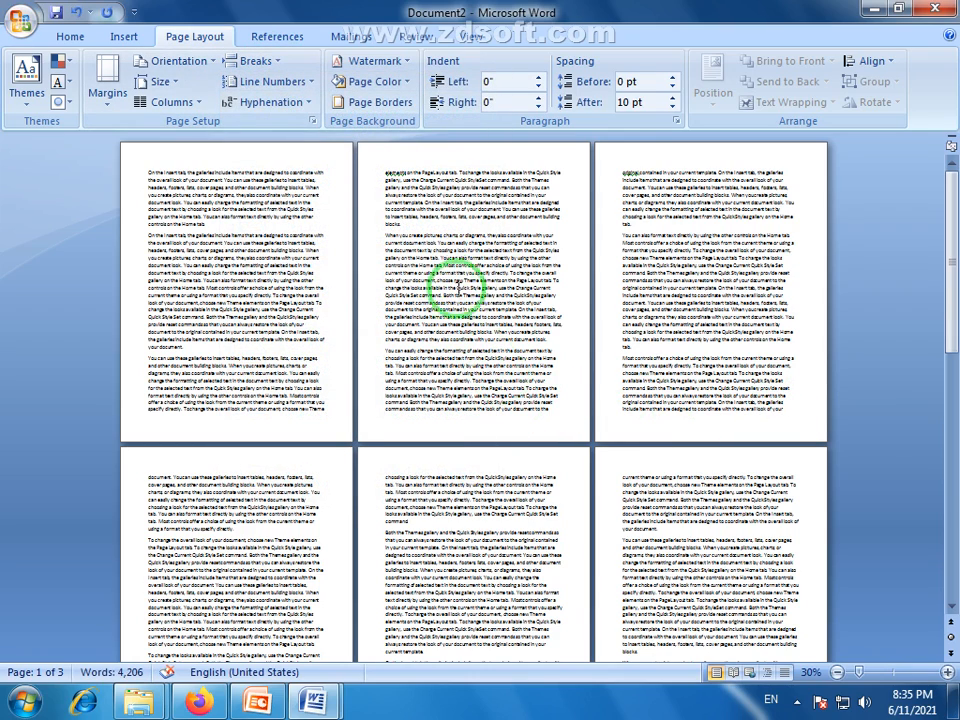
Step: Change only the second page's section to Landscape orientation
drag(385, 172, 581, 441)
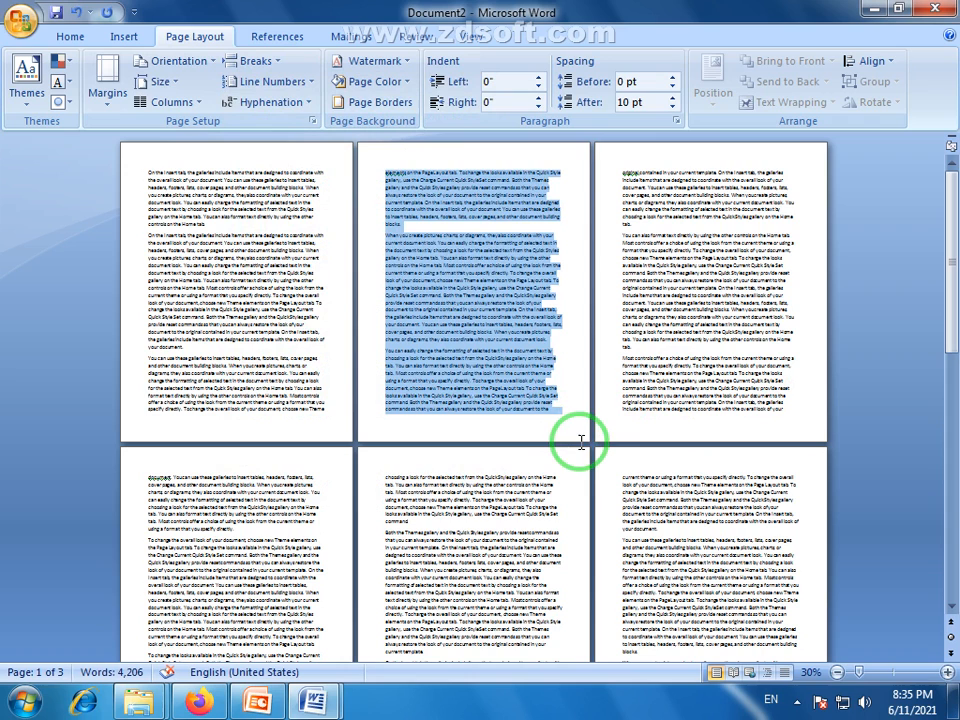
click(486, 396)
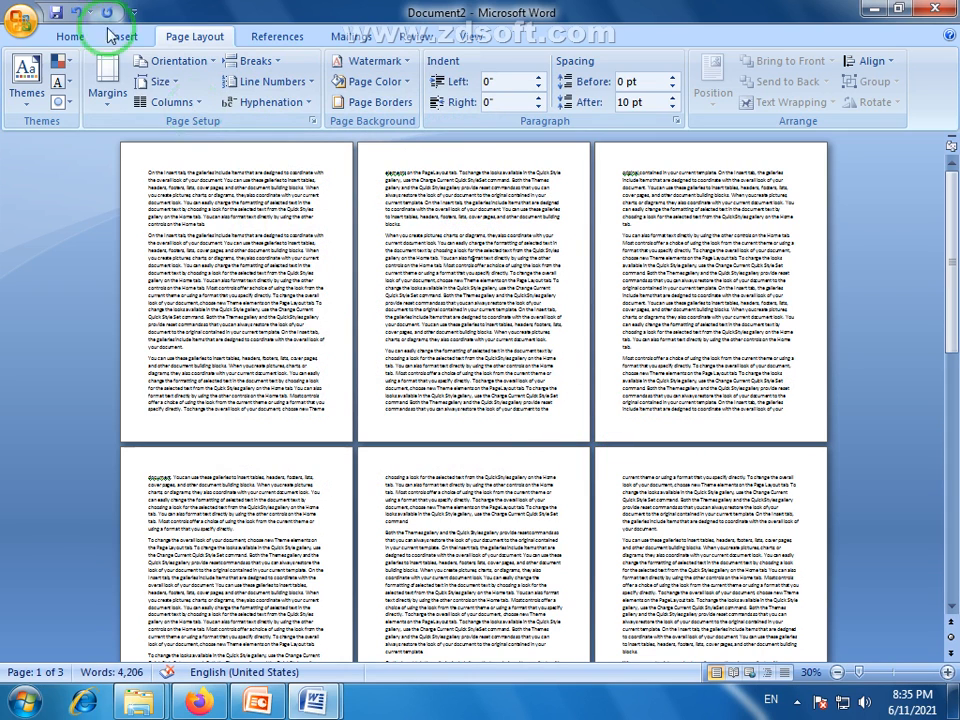
click(198, 60)
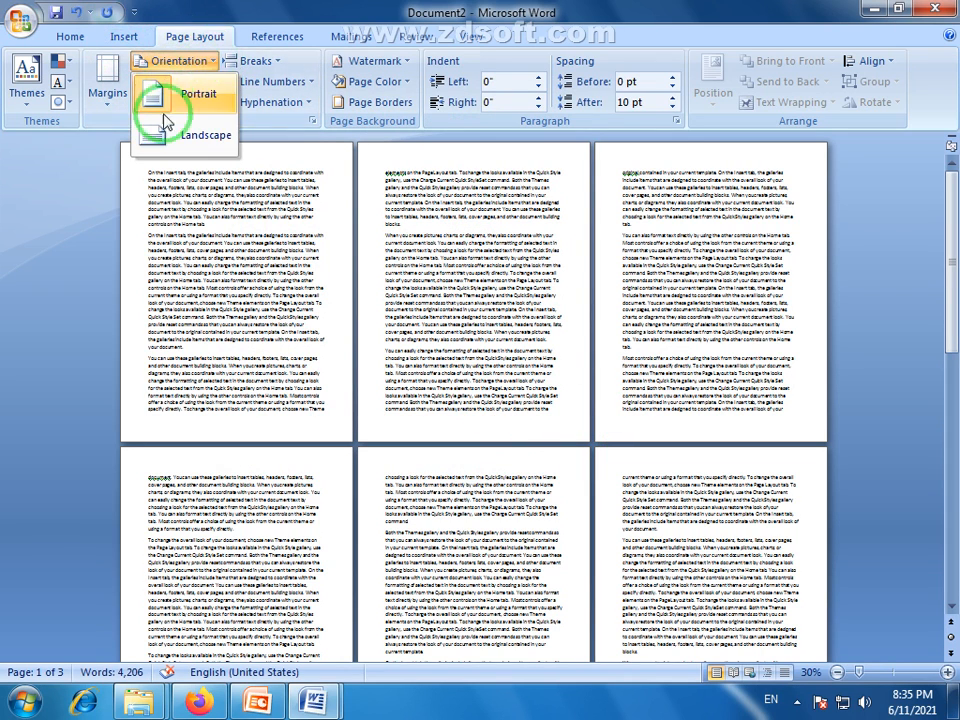
click(166, 130)
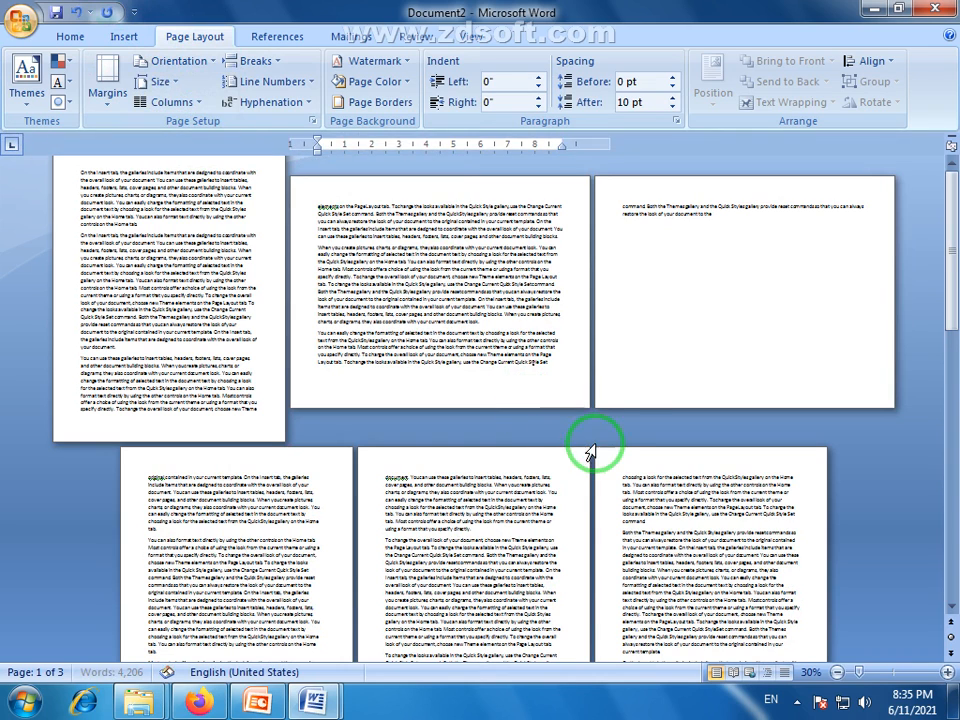
Step: Examine how the section breaks limit the orientation change, highlighting the landscape section and the text of the whole document
scroll(439, 424, down, 1)
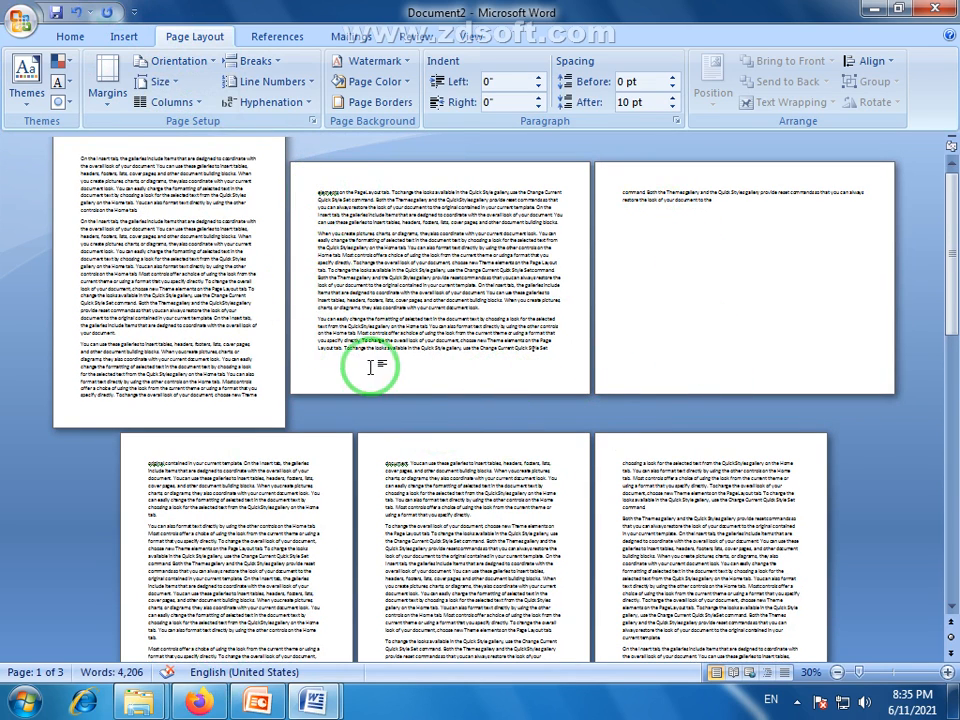
scroll(441, 228, down, 3)
scroll(370, 205, up, 3)
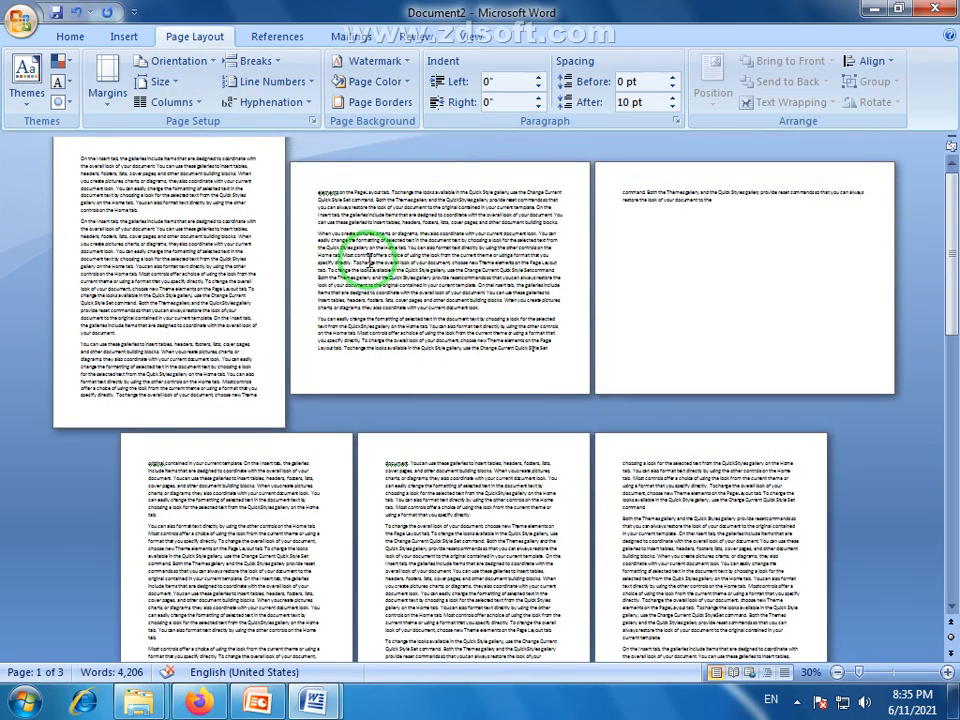
drag(317, 193, 793, 248)
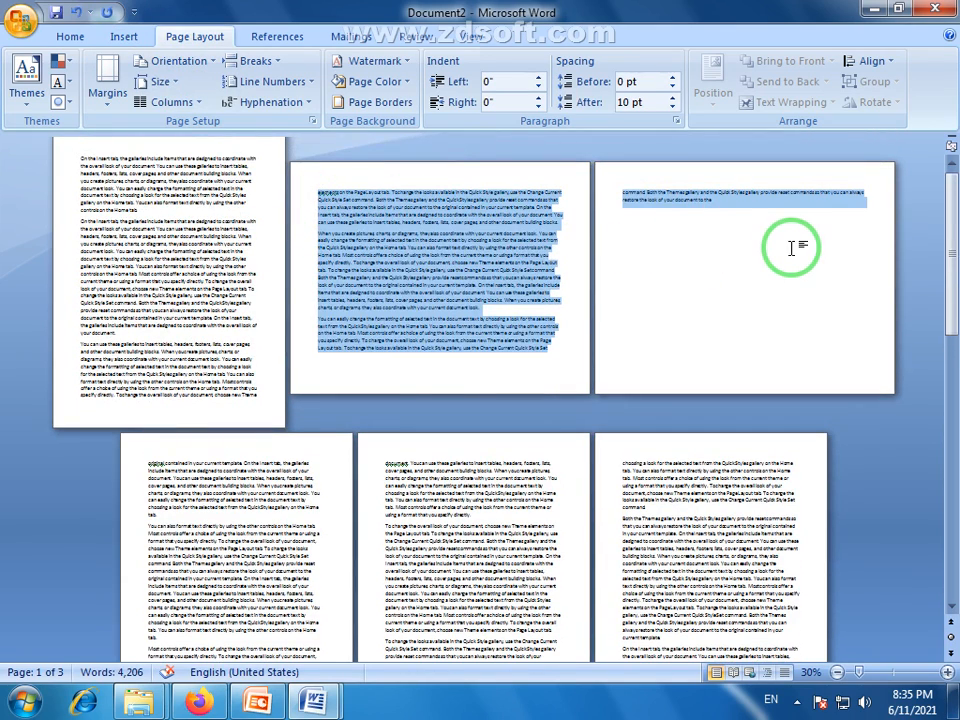
click(145, 243)
drag(85, 156, 431, 465)
scroll(431, 465, up, 5)
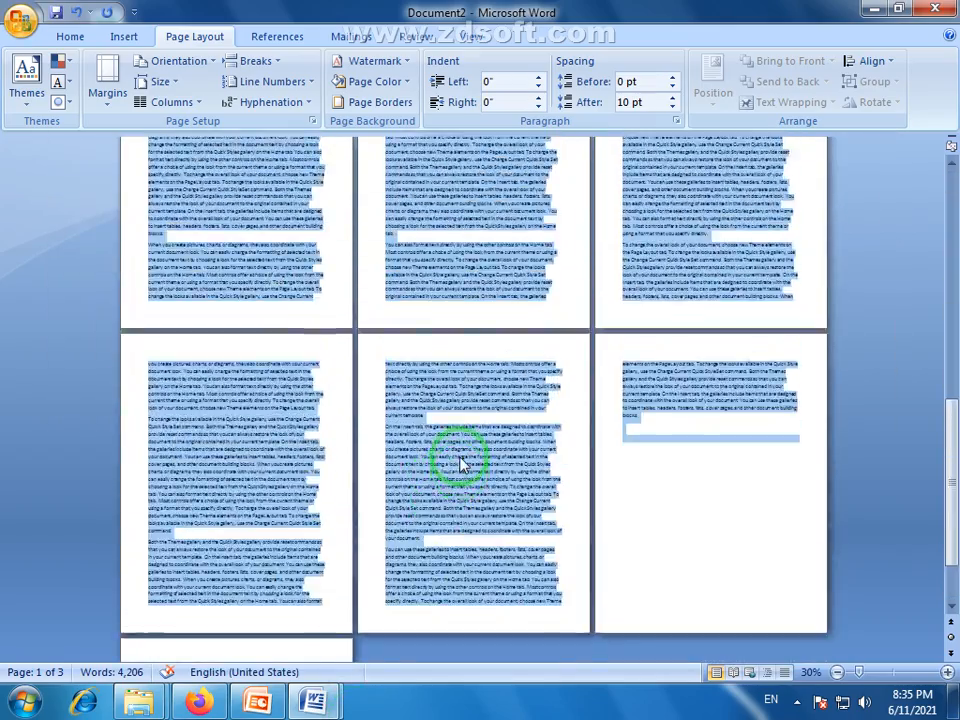
scroll(463, 465, up, 8)
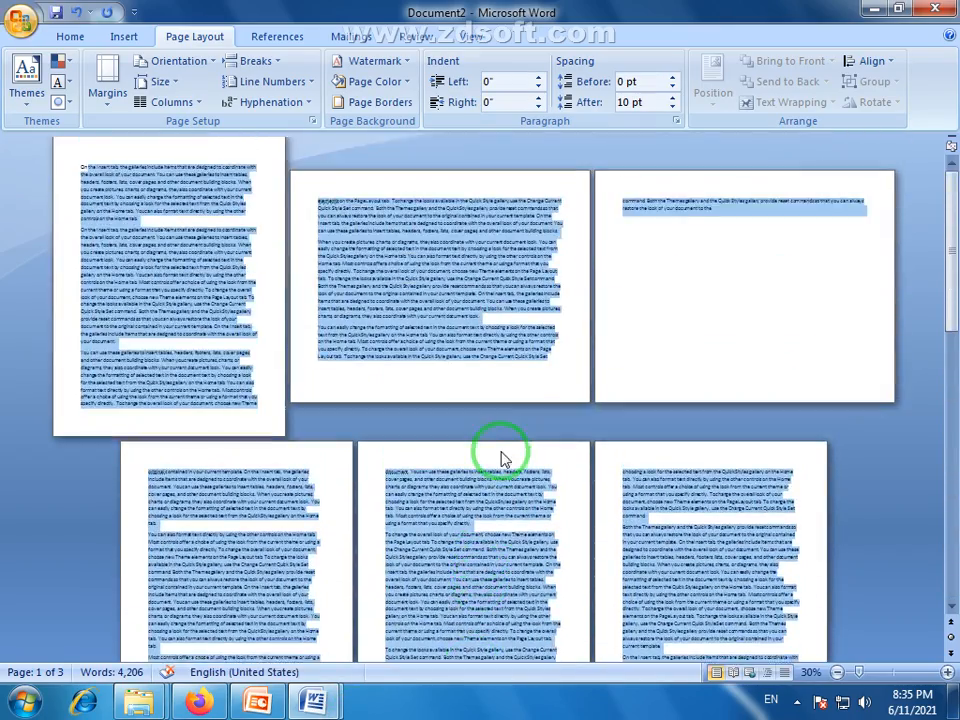
Step: Undo the Landscape orientation of the second page's section and review the available page and section break types
click(574, 394)
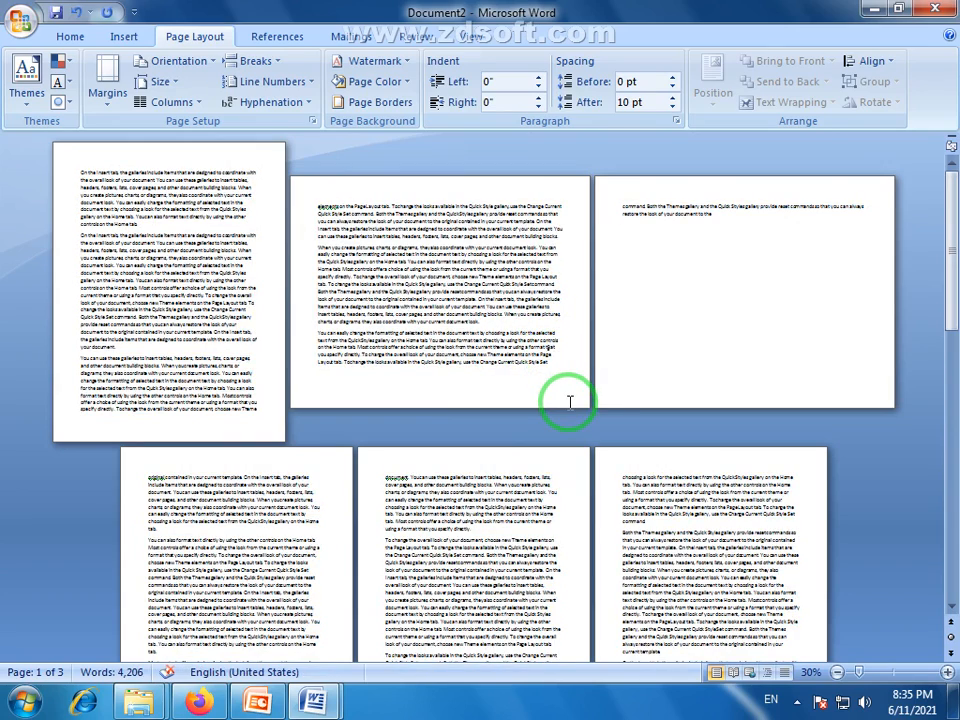
key(ctrl+z)
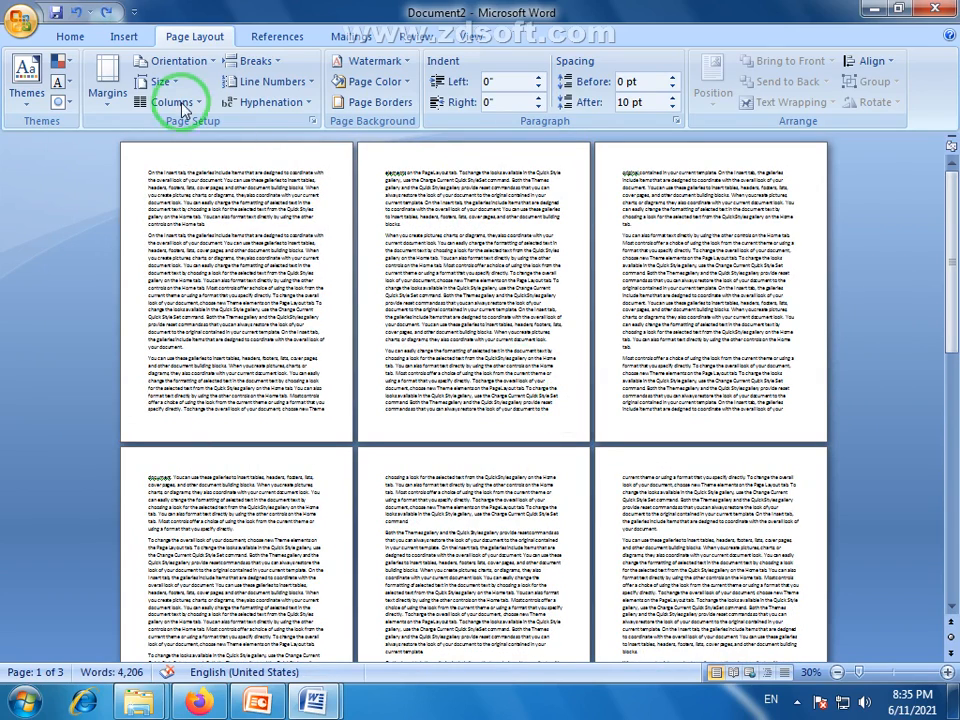
click(280, 64)
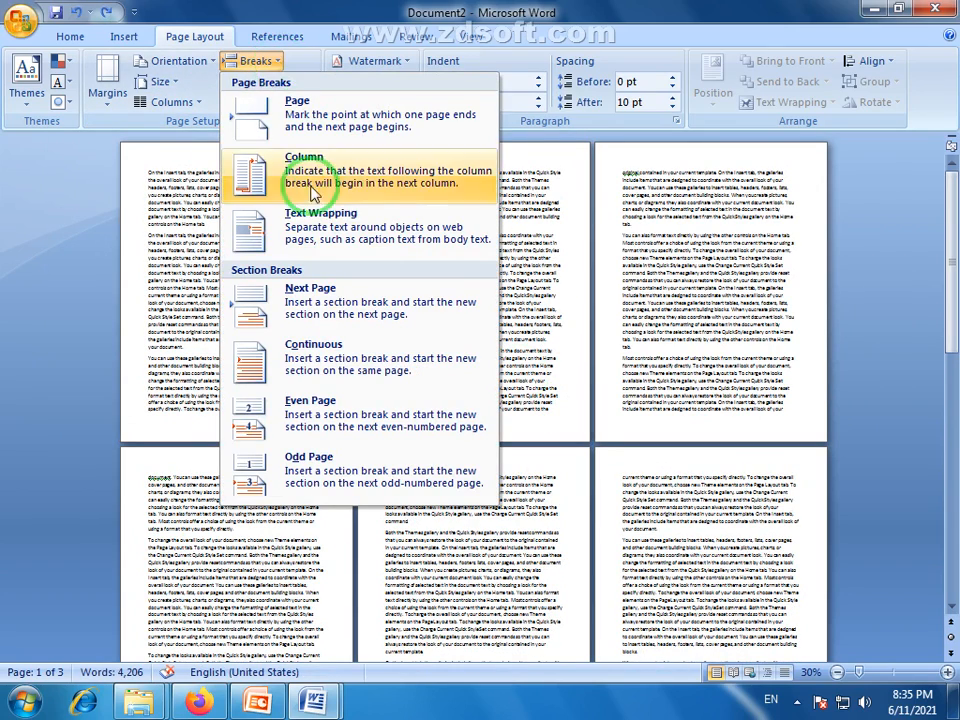
click(304, 8)
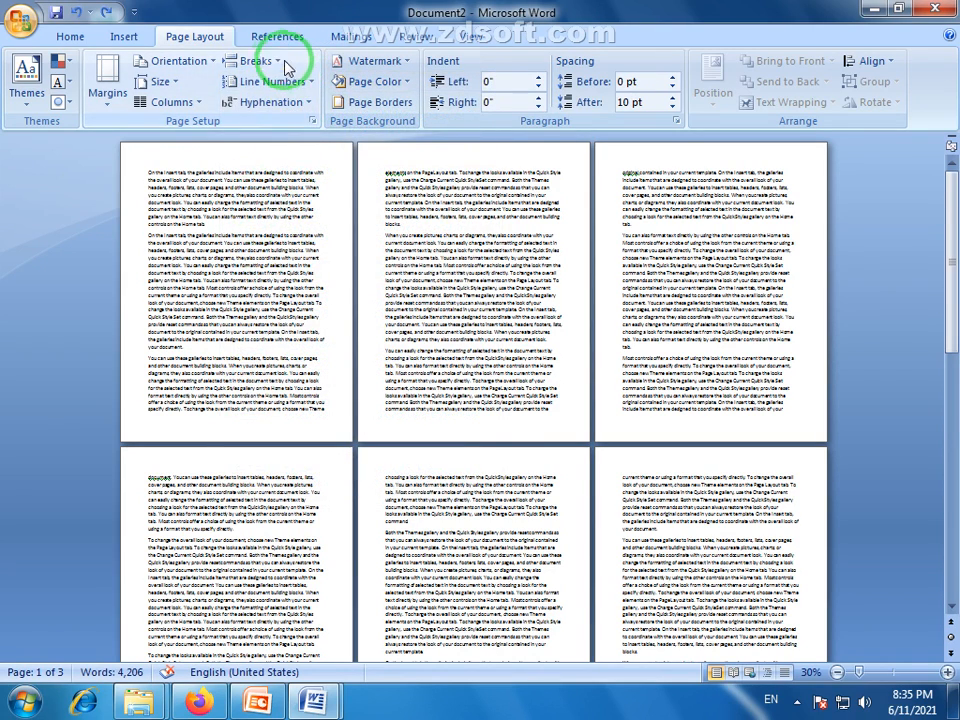
click(284, 64)
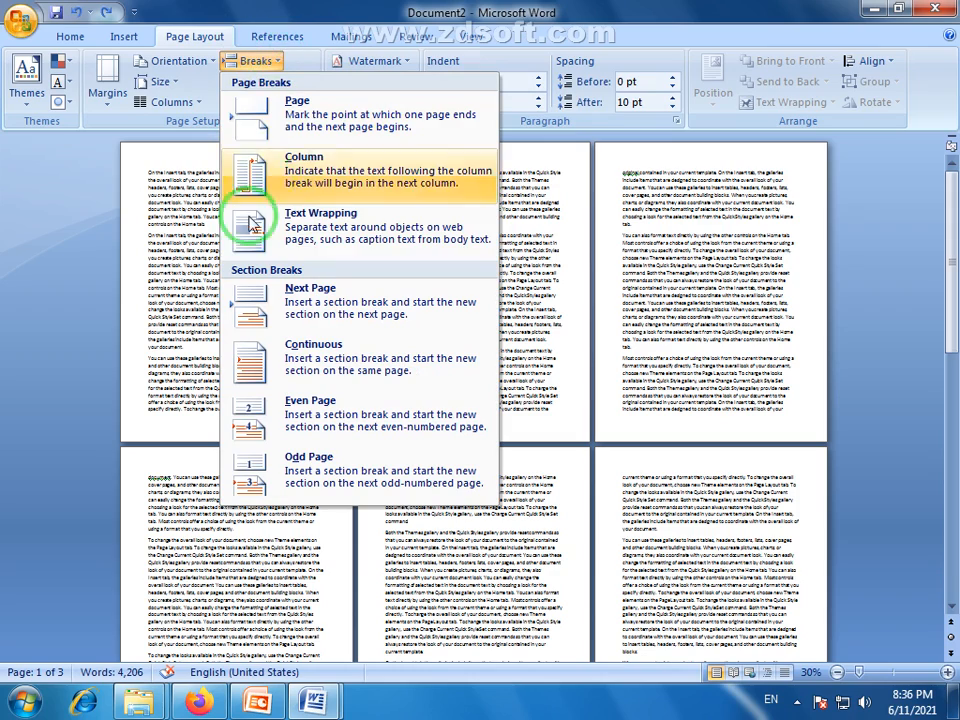
click(326, 11)
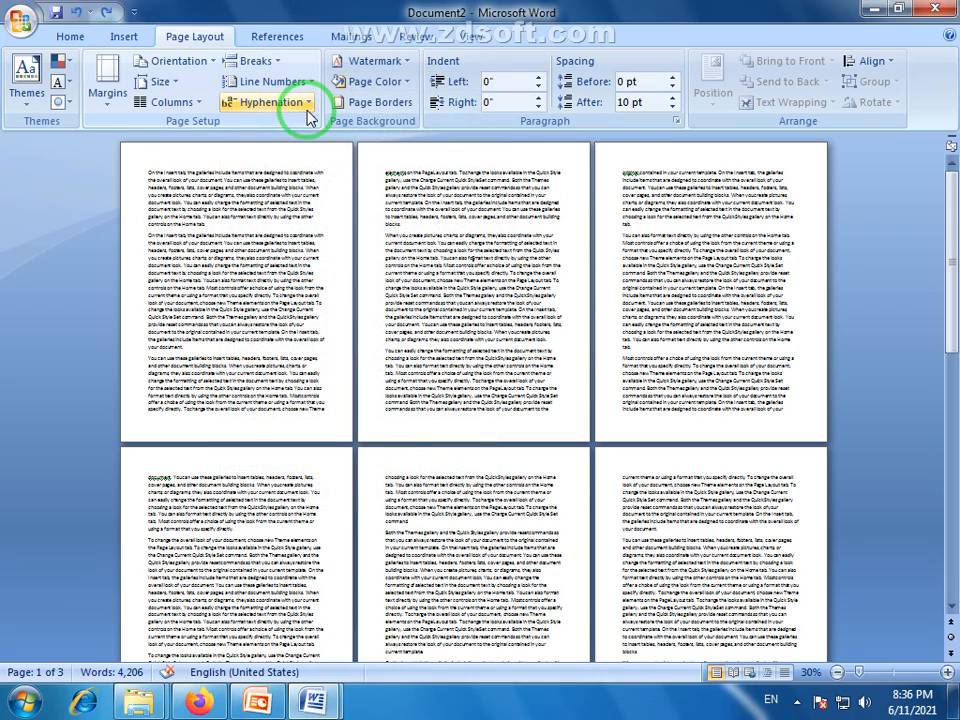
Step: Zoom the document to 80% and examine the opening lines of the first page, where line numbers can be added
click(885, 673)
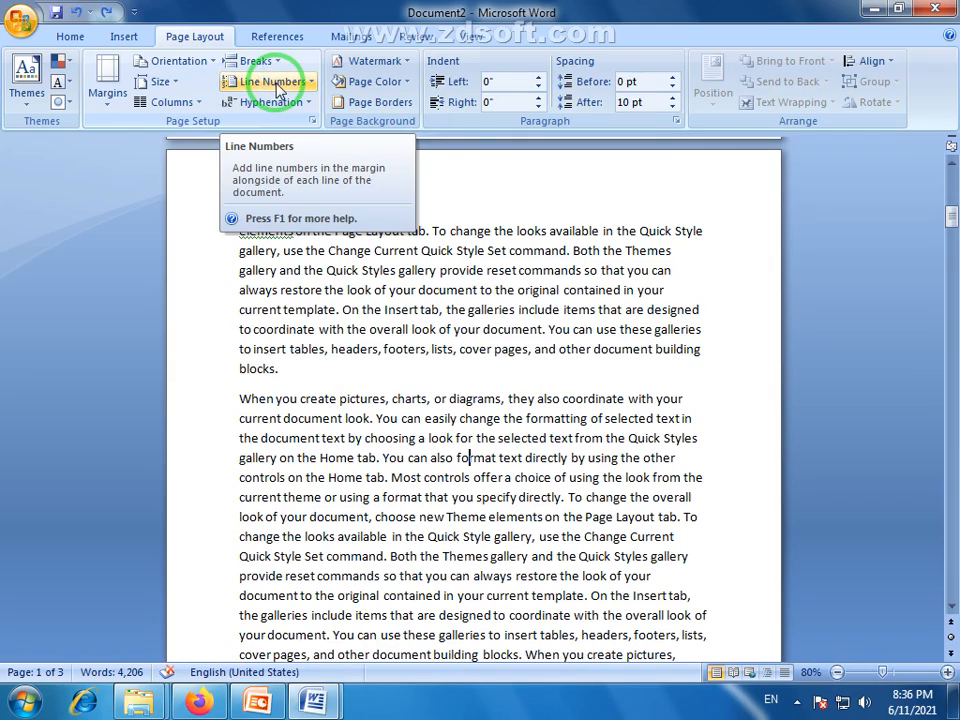
scroll(321, 325, up, 10)
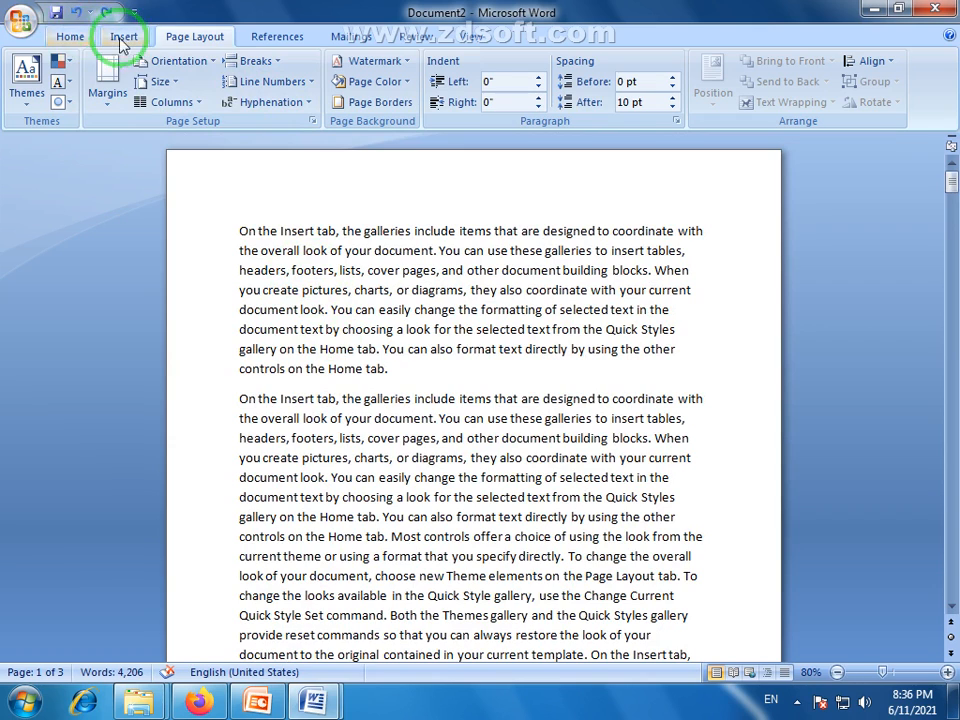
click(70, 38)
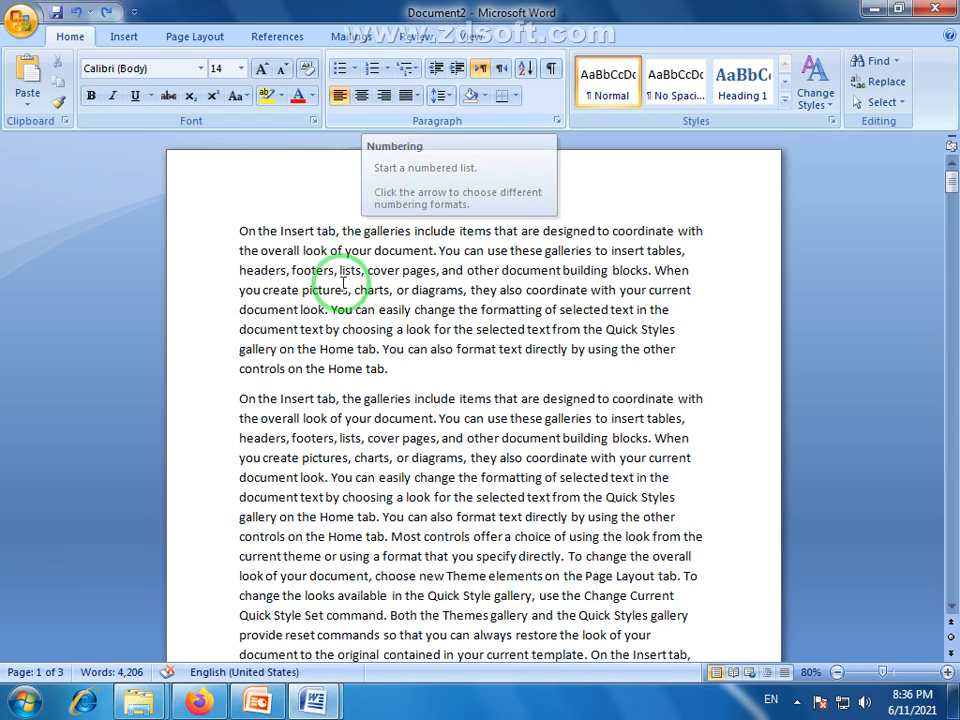
click(195, 36)
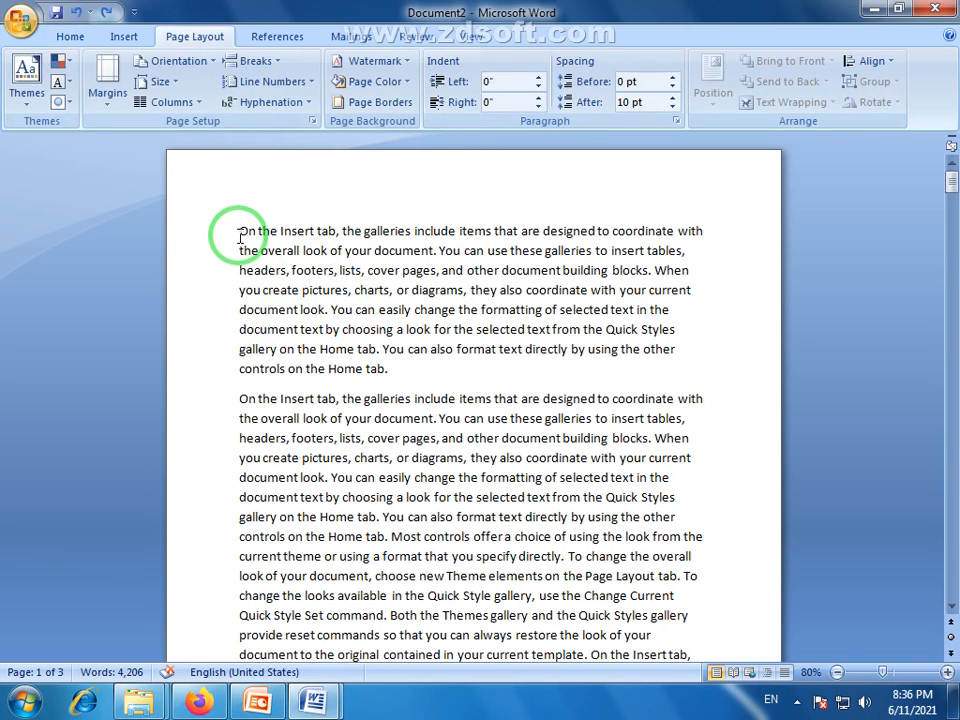
drag(235, 235, 235, 269)
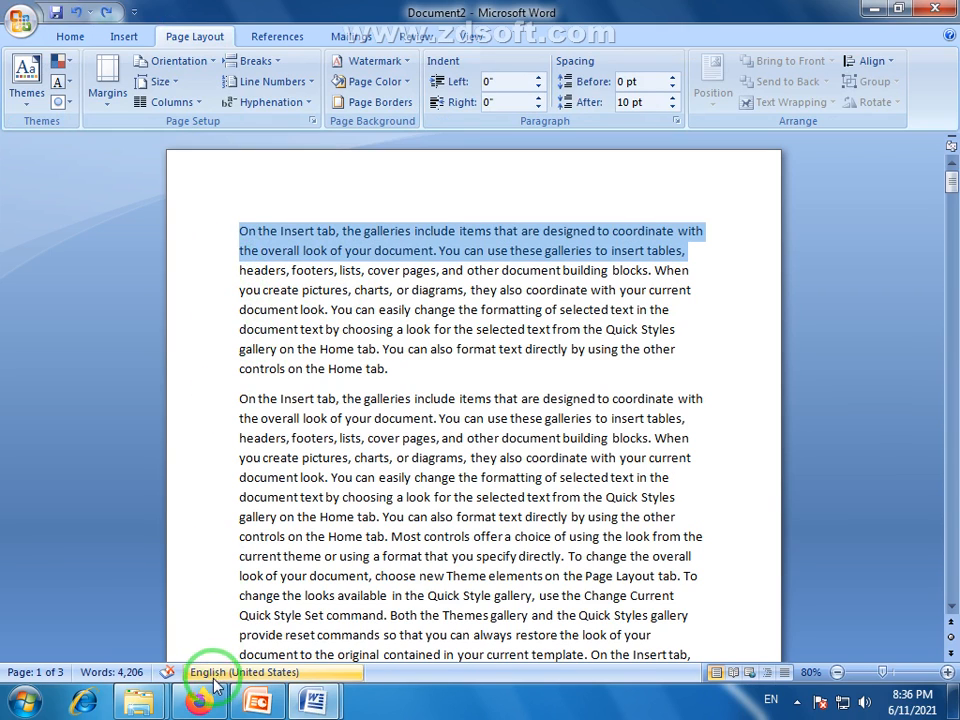
click(270, 357)
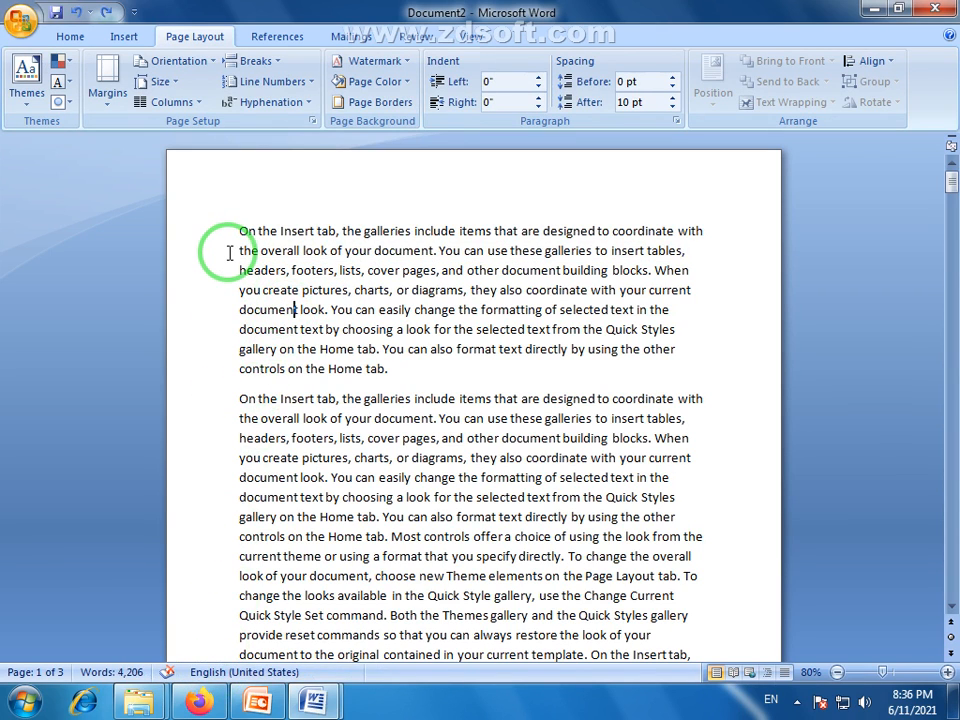
Step: Try continuous line numbers on the first section and check the numbering across the first page boundary
click(303, 81)
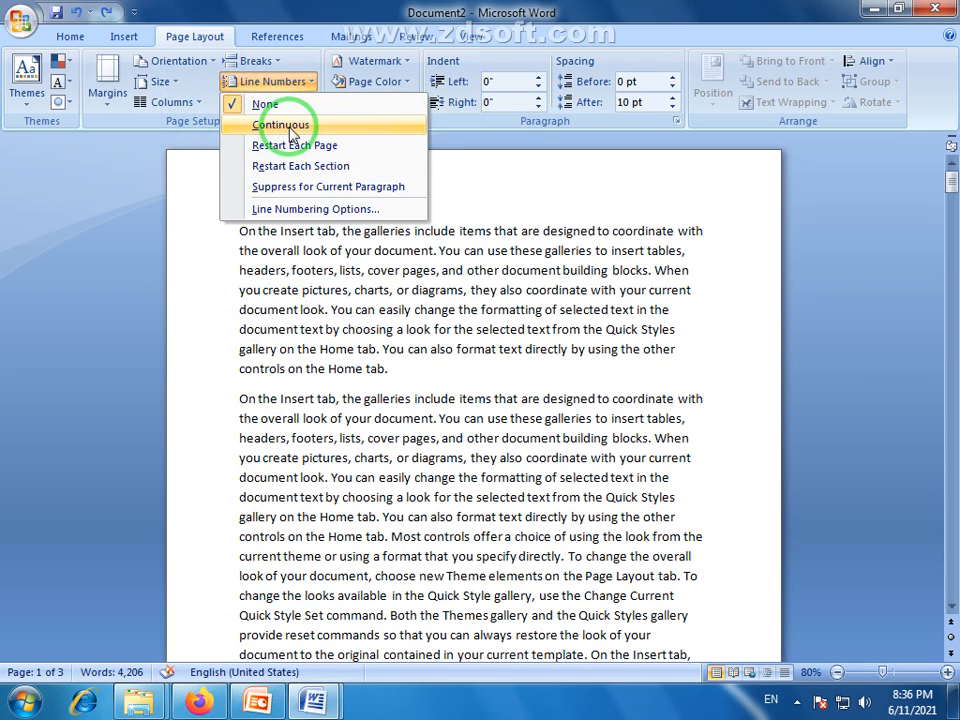
click(302, 126)
click(240, 292)
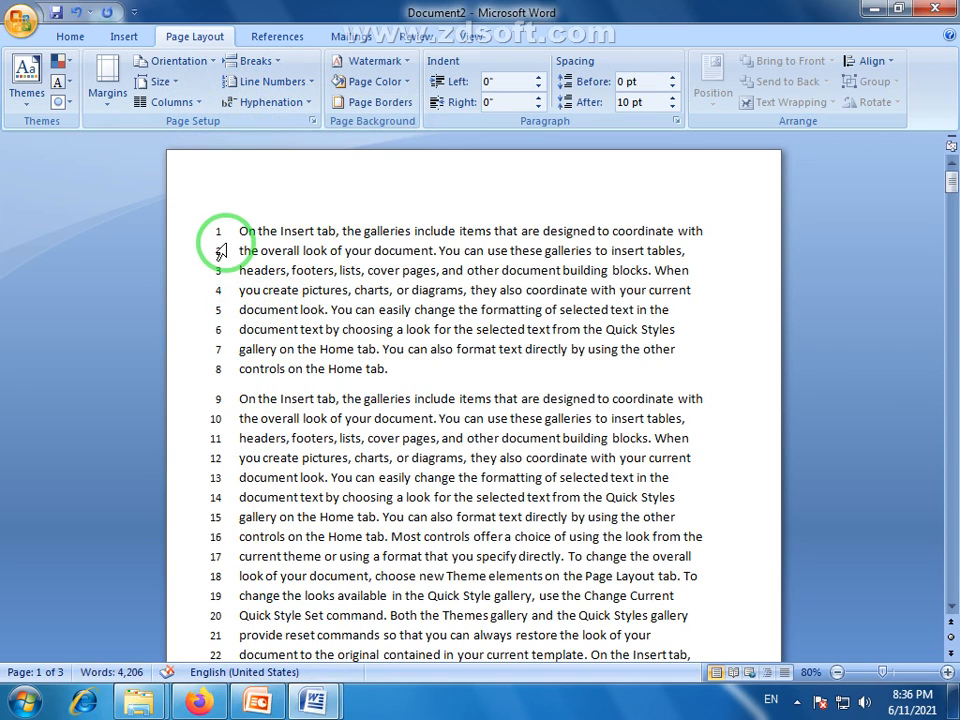
scroll(231, 240, down, 5)
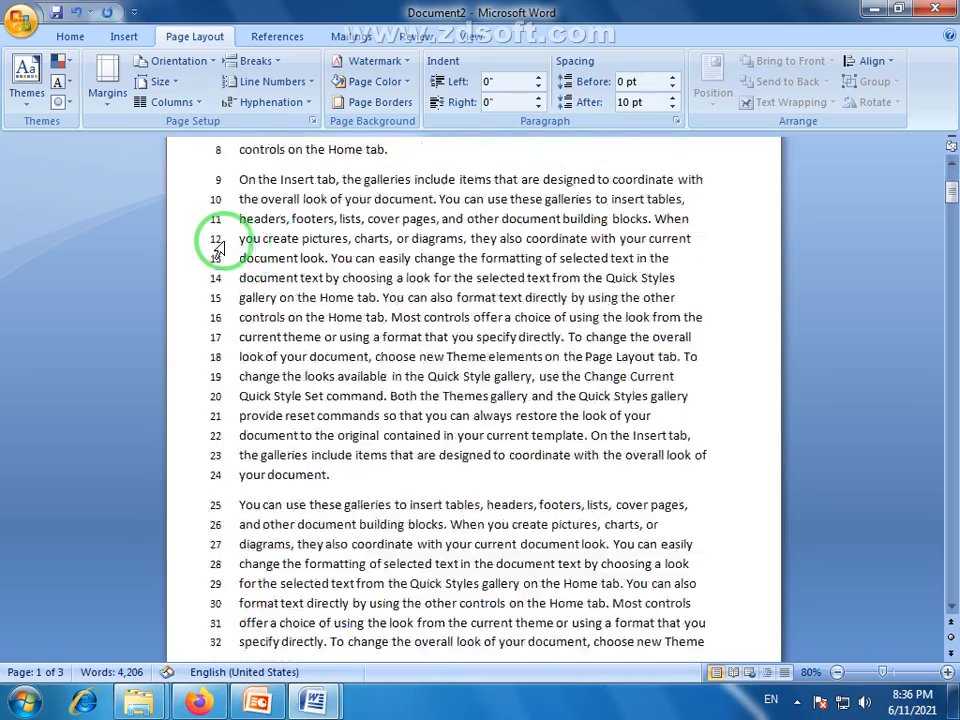
scroll(218, 248, down, 6)
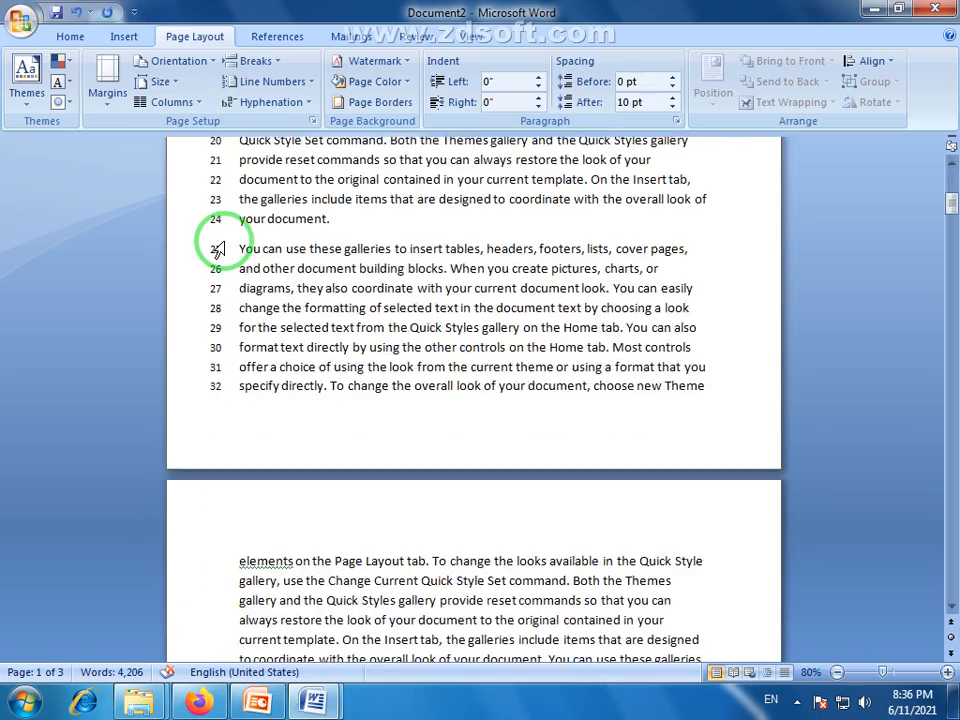
scroll(229, 240, up, 5)
scroll(232, 240, up, 1)
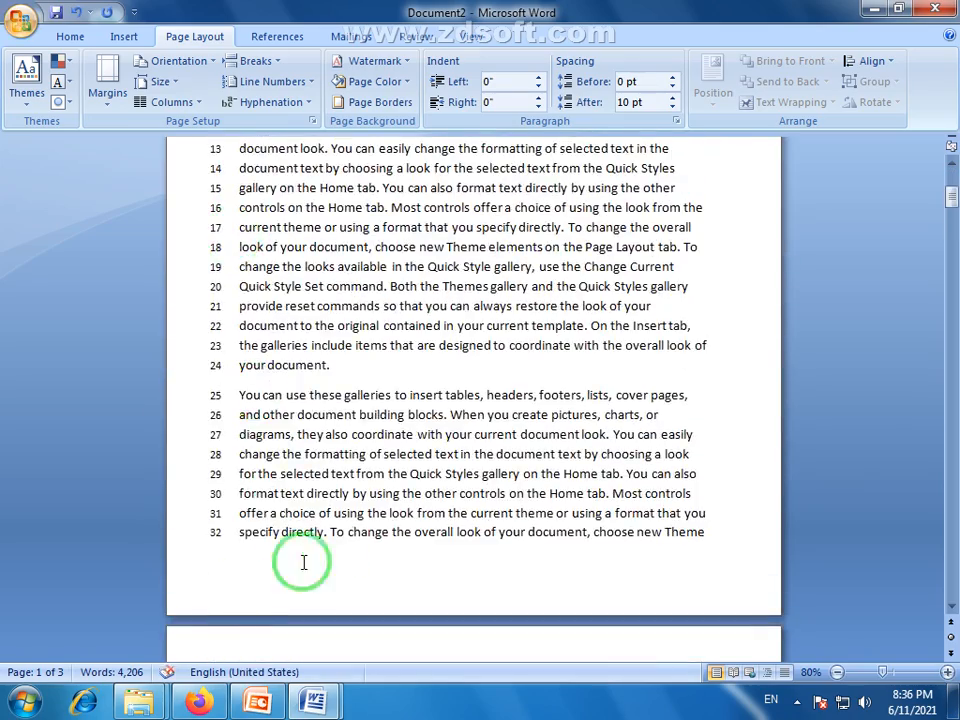
Step: Undo the continuous line numbering and the Next Page section breaks
click(720, 549)
scroll(609, 457, down, 15)
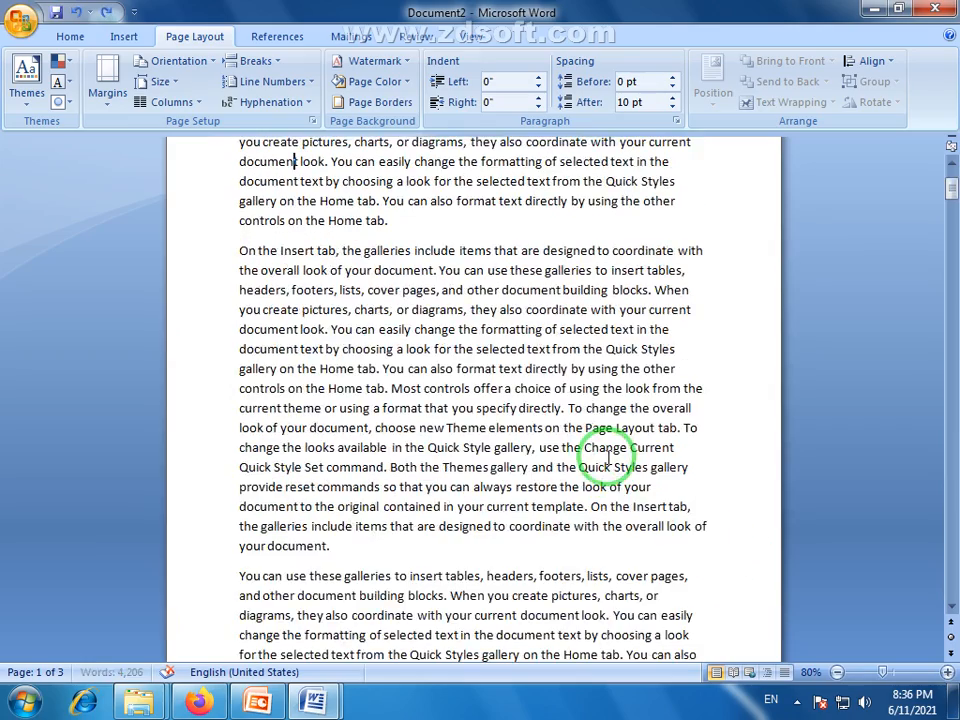
scroll(609, 457, up, 6)
scroll(444, 358, up, 10)
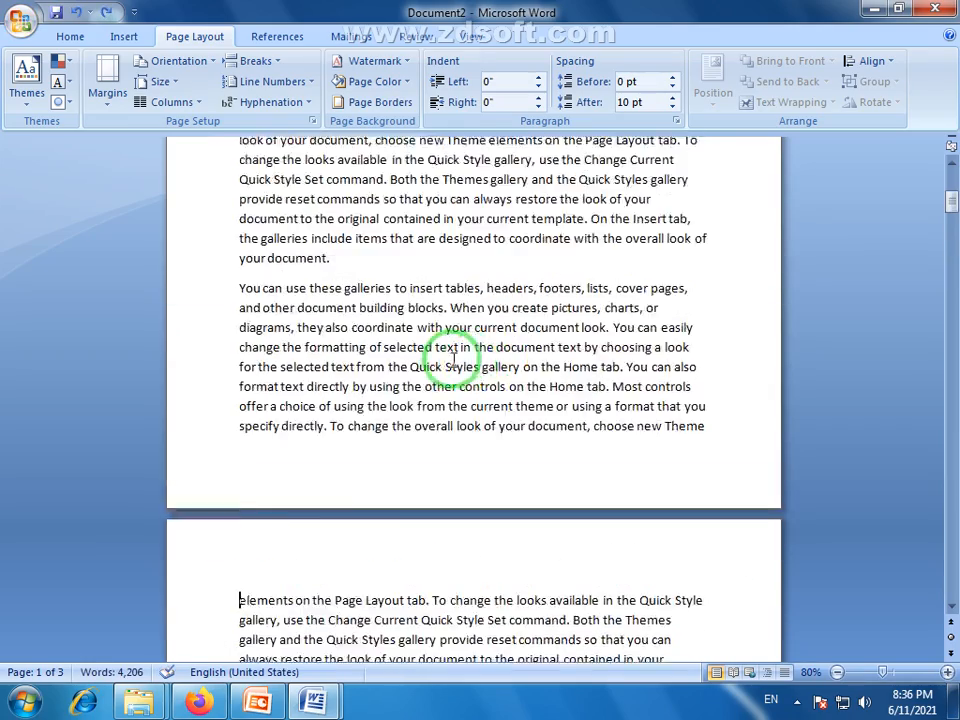
Step: Apply continuous line numbering to the document and check the numbers through to the last page
click(305, 81)
click(297, 124)
scroll(282, 489, down, 15)
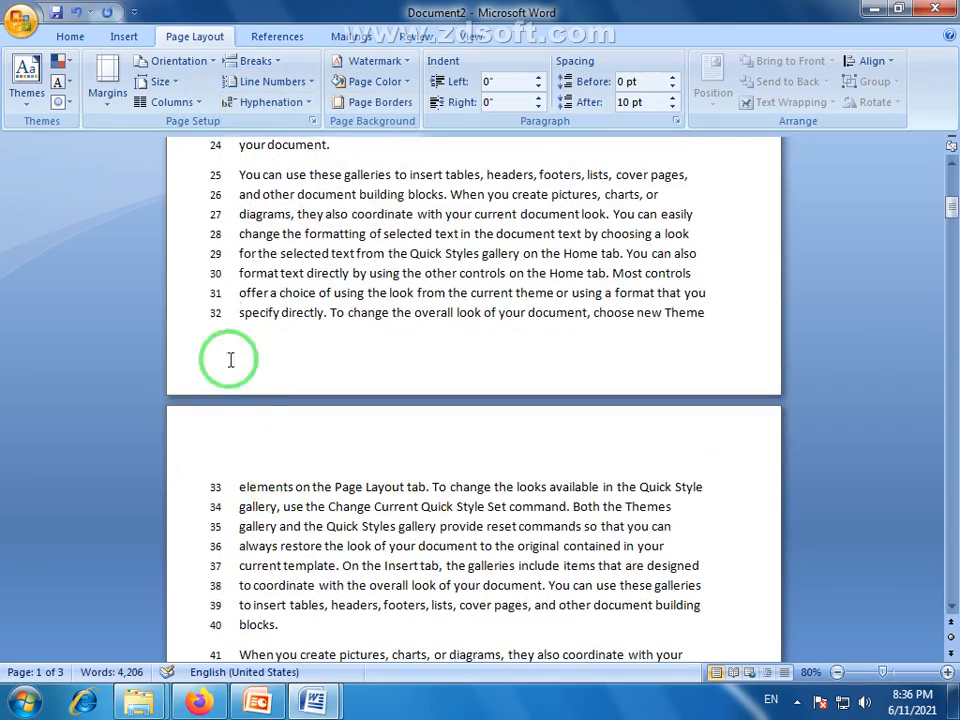
scroll(216, 395, down, 20)
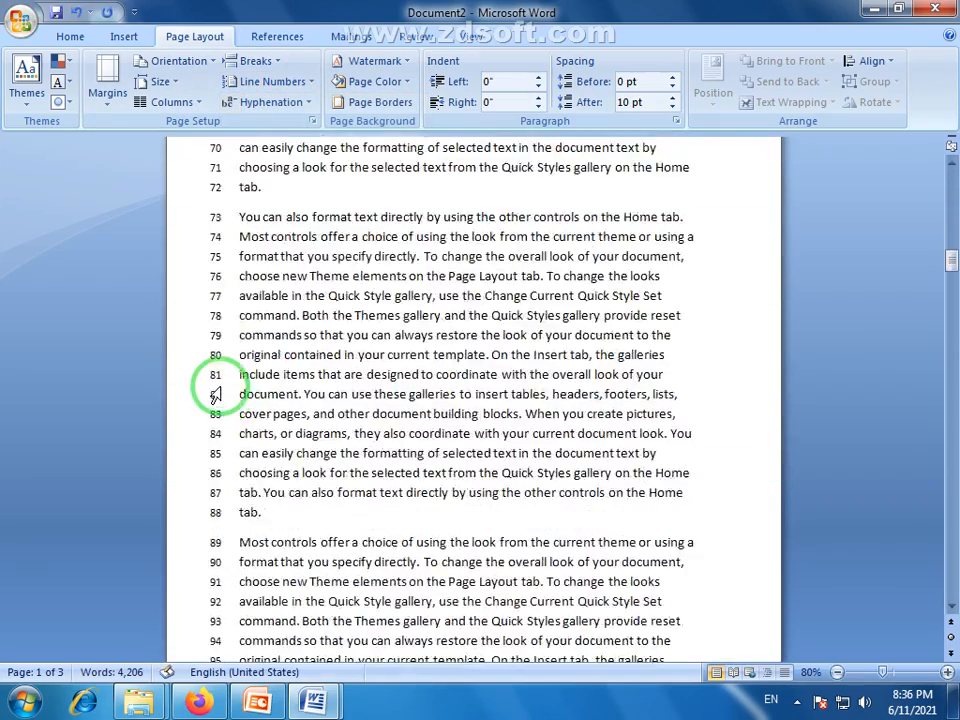
scroll(216, 395, down, 20)
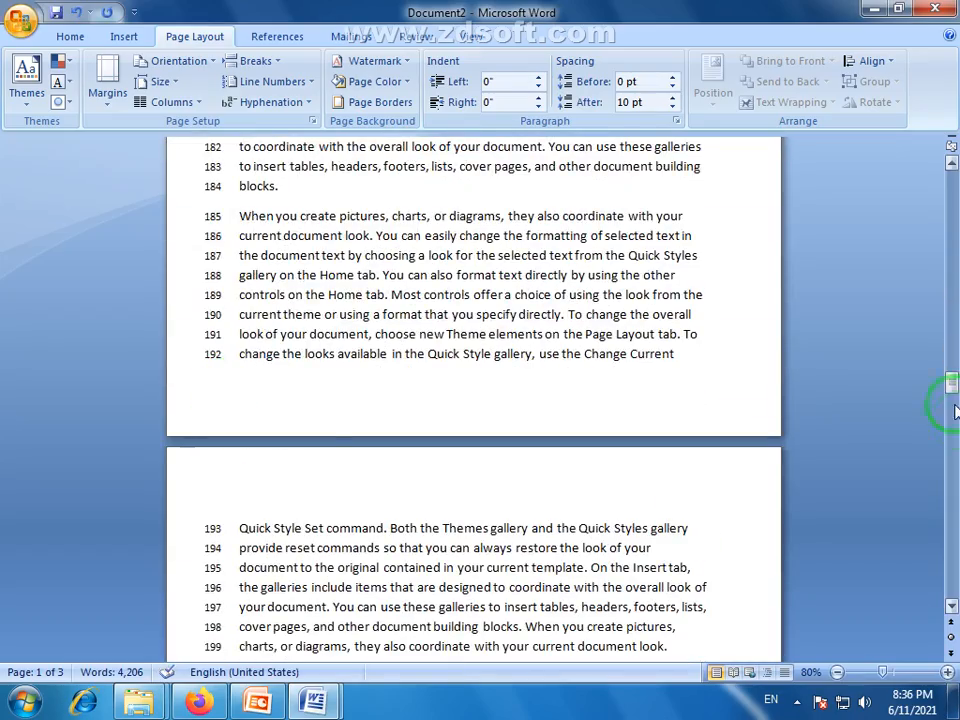
drag(952, 390, 949, 542)
scroll(414, 521, down, 5)
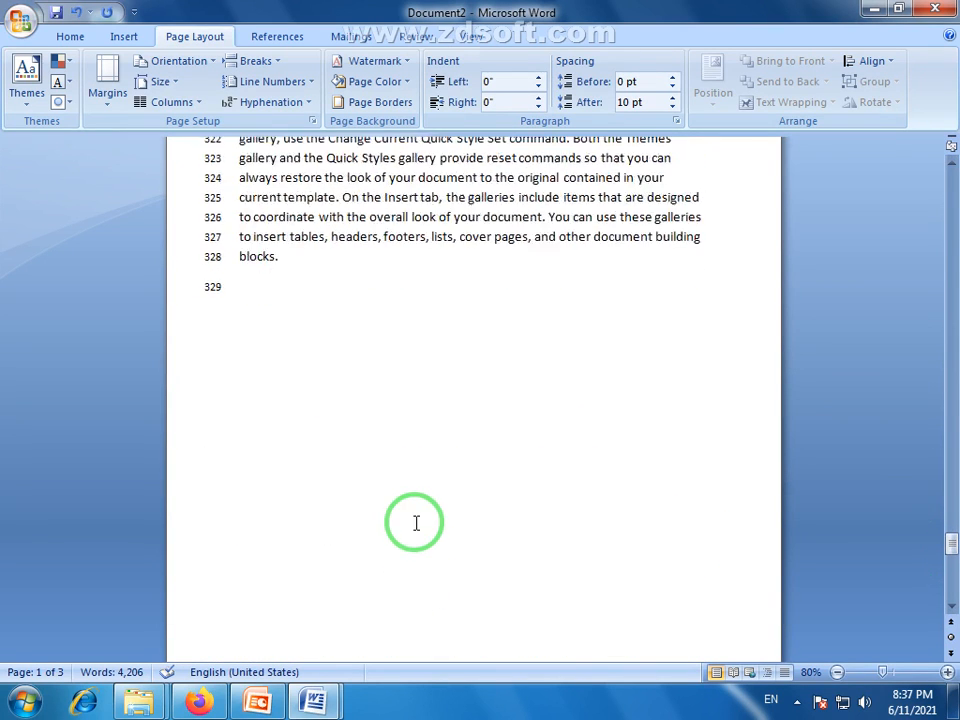
Step: Delete the empty trailing lines and the final word "blocks." at the end of the document
click(231, 621)
key(BackSpace)
key(BackSpace)
key(BackSpace)
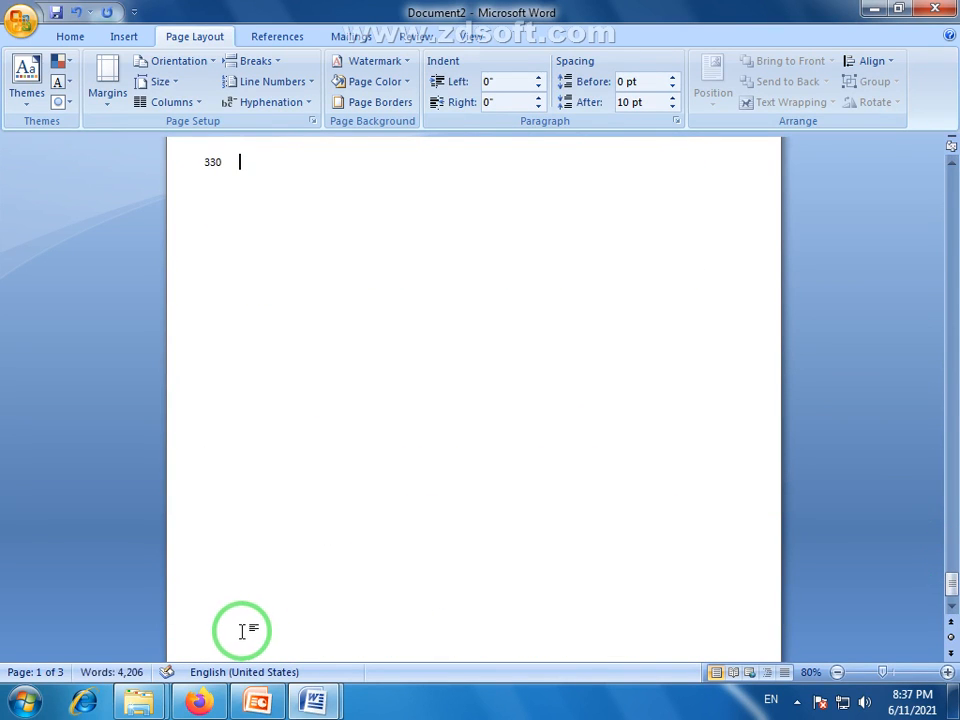
scroll(368, 499, up, 5)
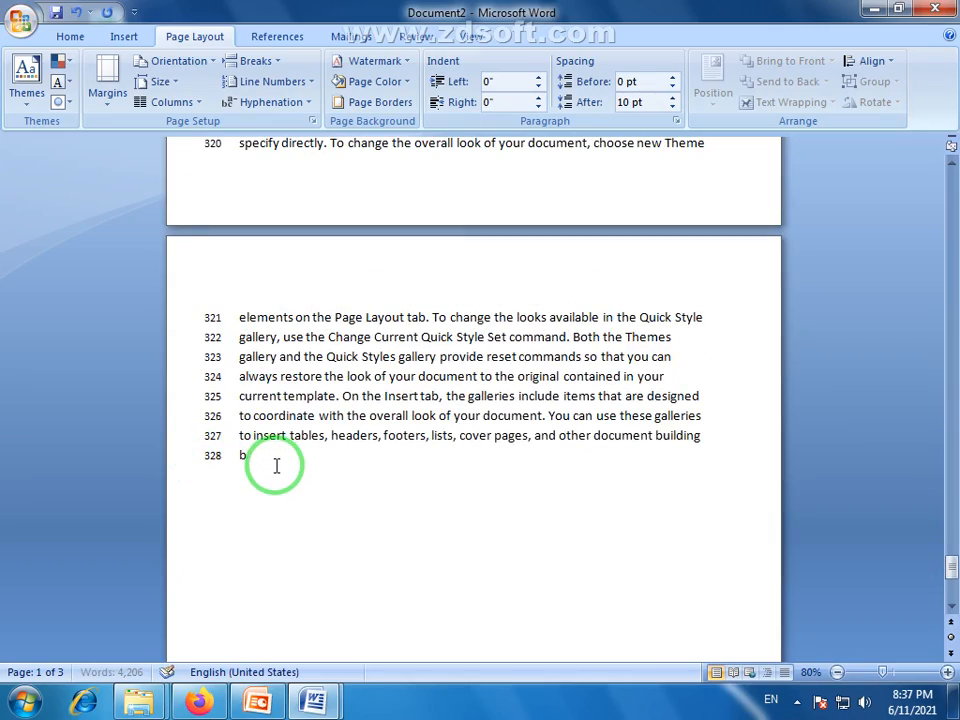
key(BackSpace)
key(BackSpace)
Step: Review the continuous line numbers from the document's end back to the first page, and view the break types
scroll(639, 456, up, 10)
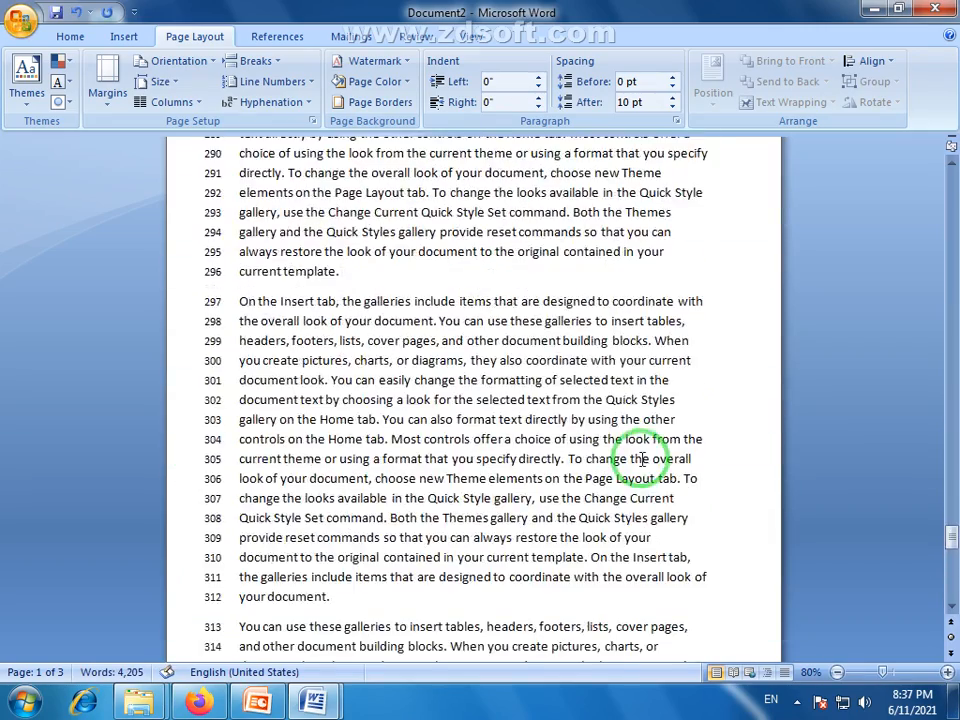
scroll(641, 459, up, 11)
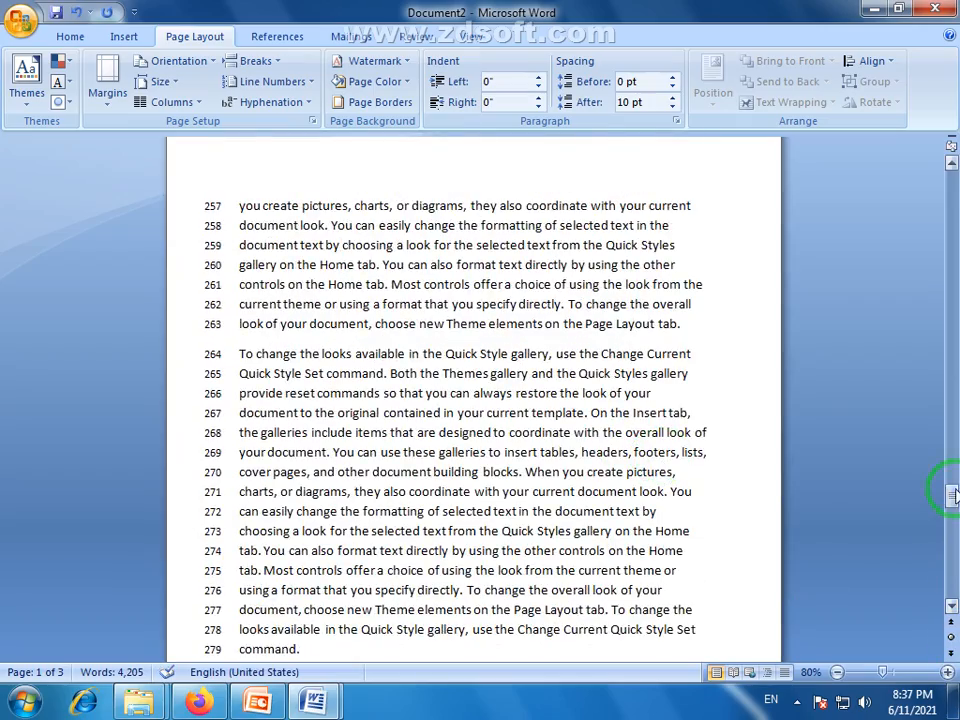
drag(951, 493, 953, 178)
click(262, 251)
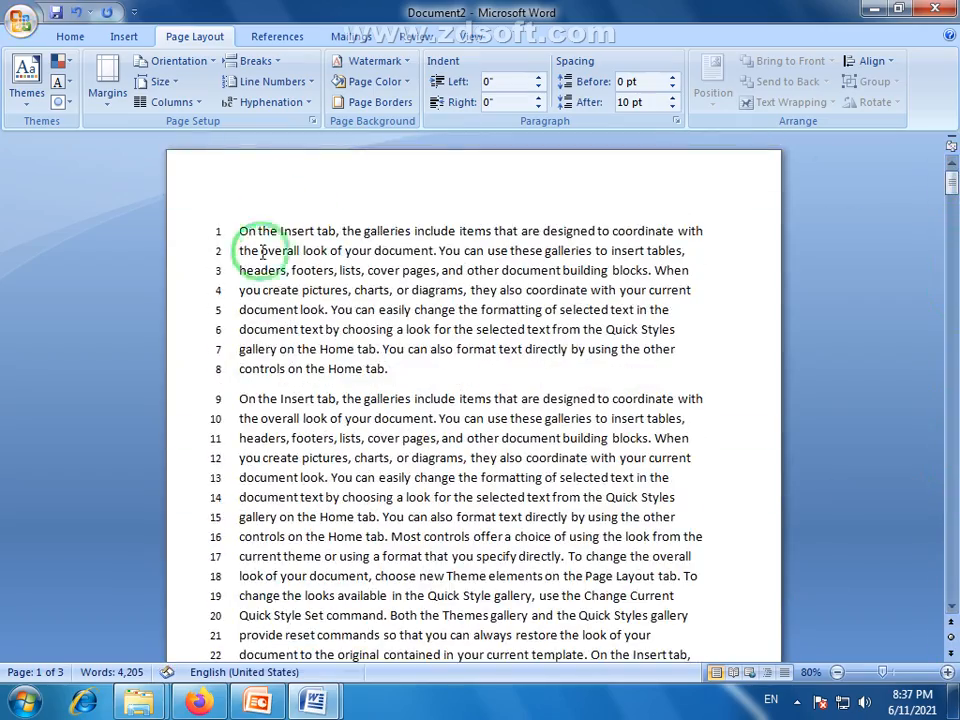
scroll(237, 272, down, 5)
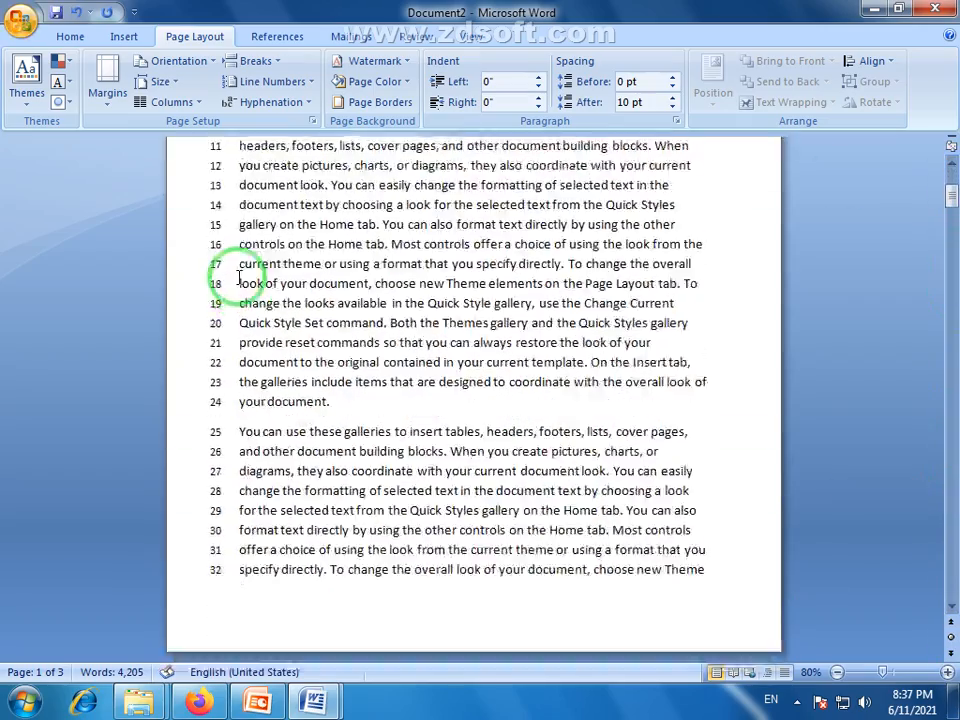
scroll(237, 272, up, 5)
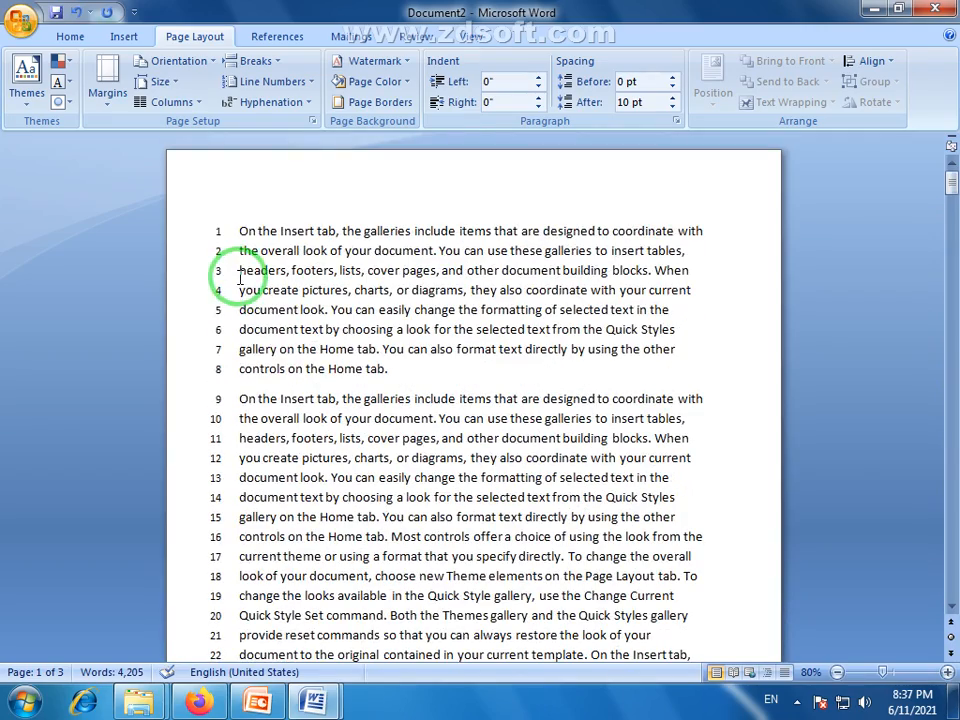
click(268, 61)
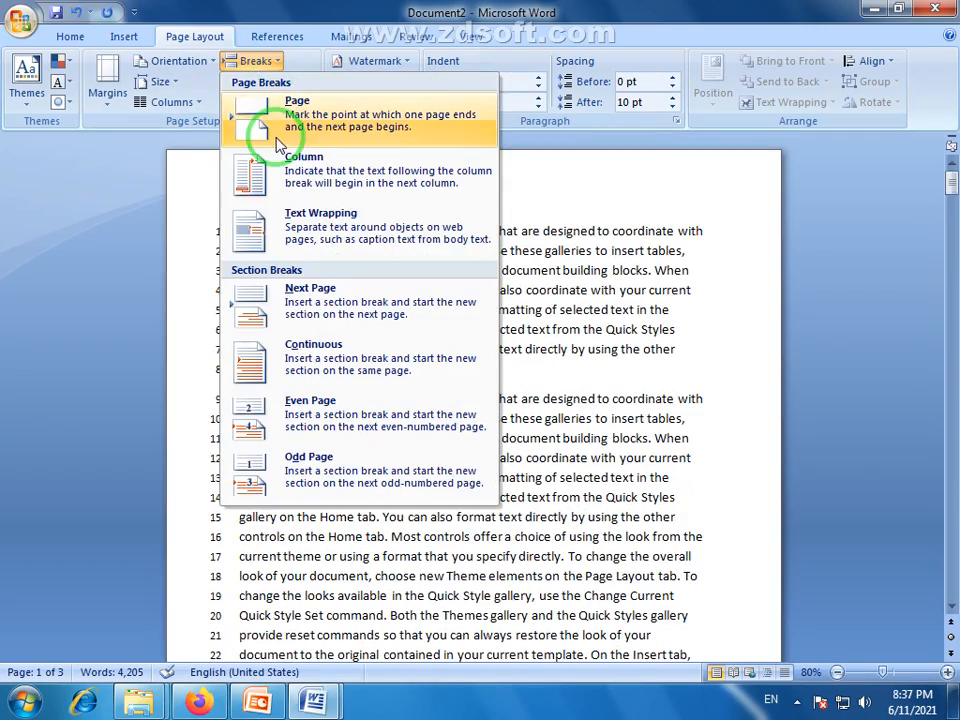
click(331, 14)
Step: Set the line numbers to restart on each page and check the numbering across the pages
click(311, 83)
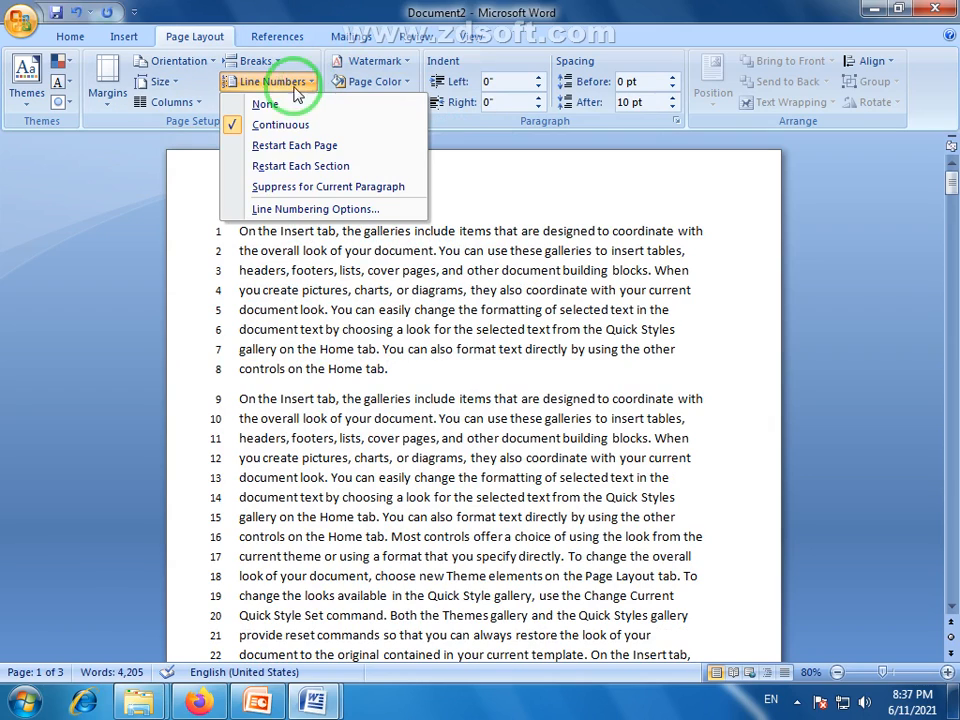
click(286, 146)
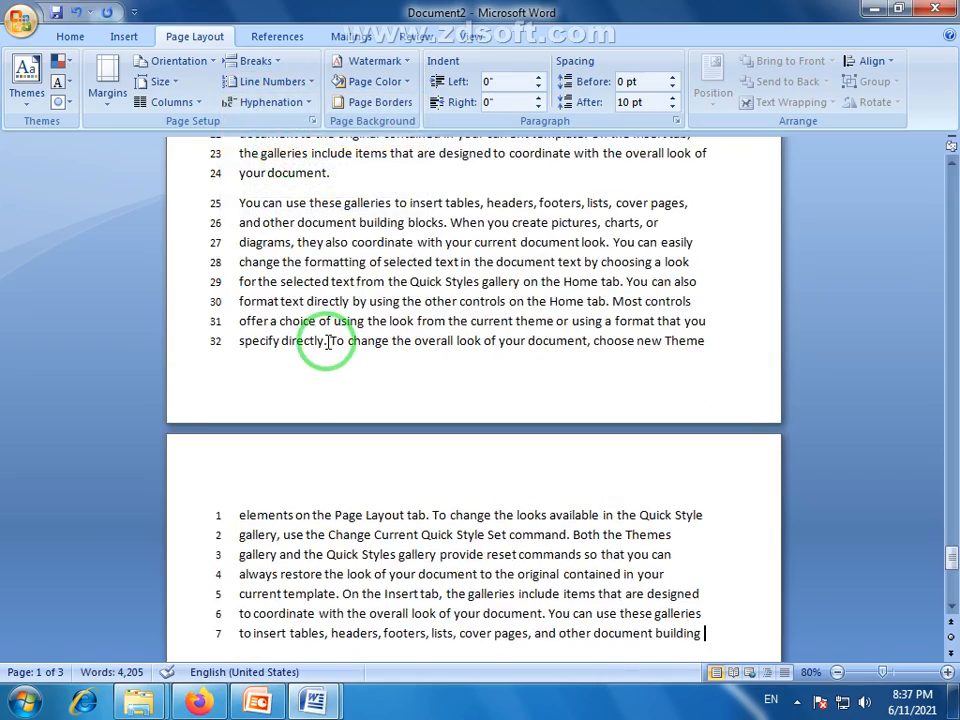
scroll(326, 343, down, 12)
drag(951, 528, 950, 145)
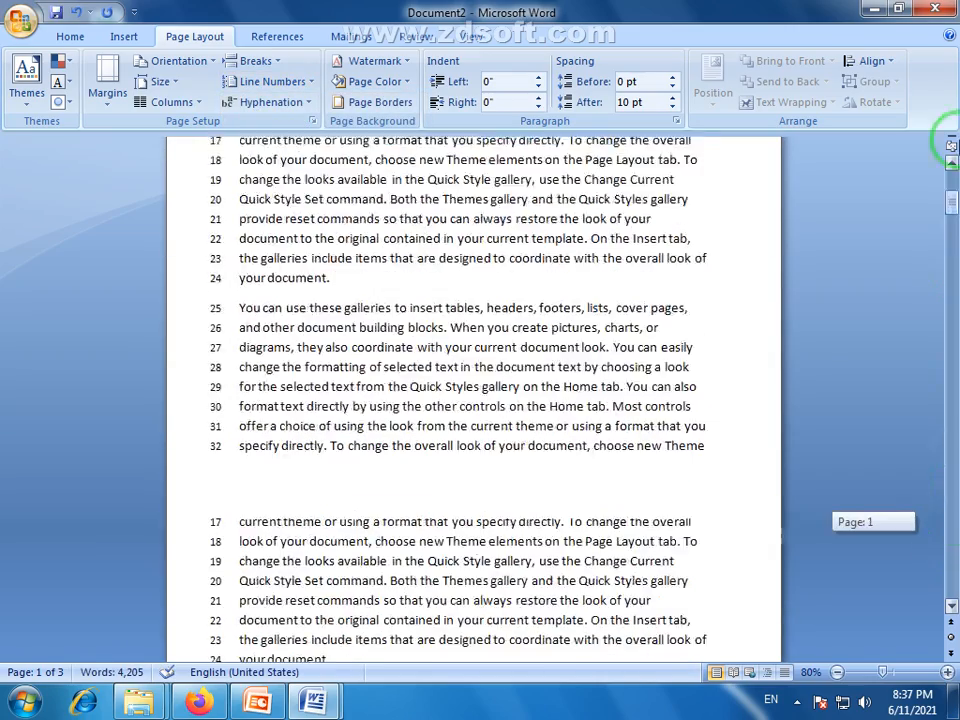
scroll(246, 545, down, 6)
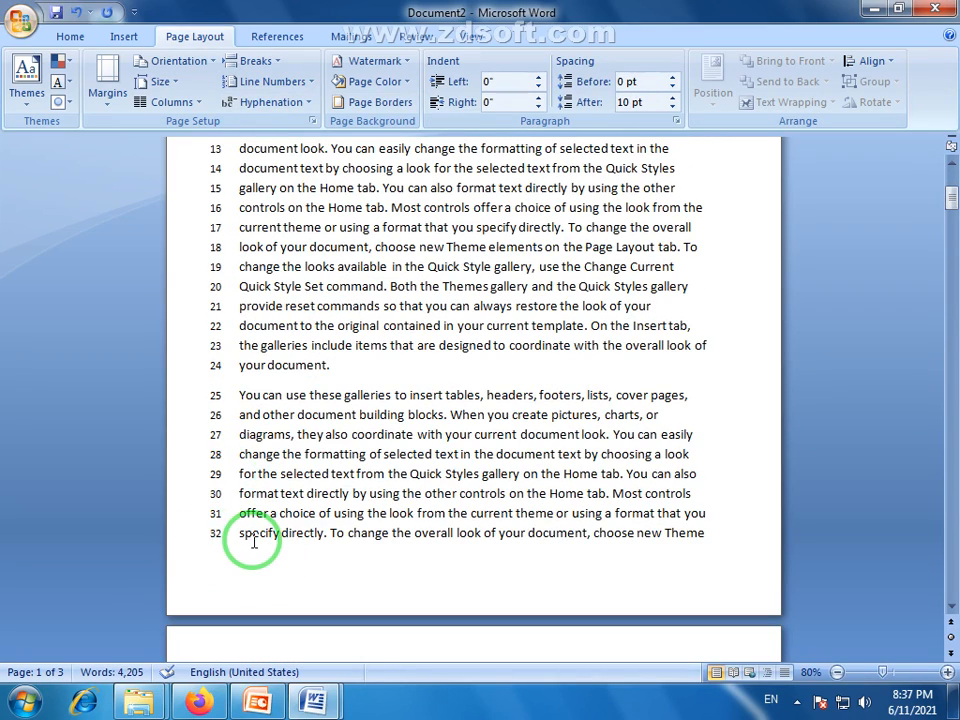
Step: Examine how the line numbers restart across the pages, and view the line numbering options and the section break types
scroll(205, 450, down, 4)
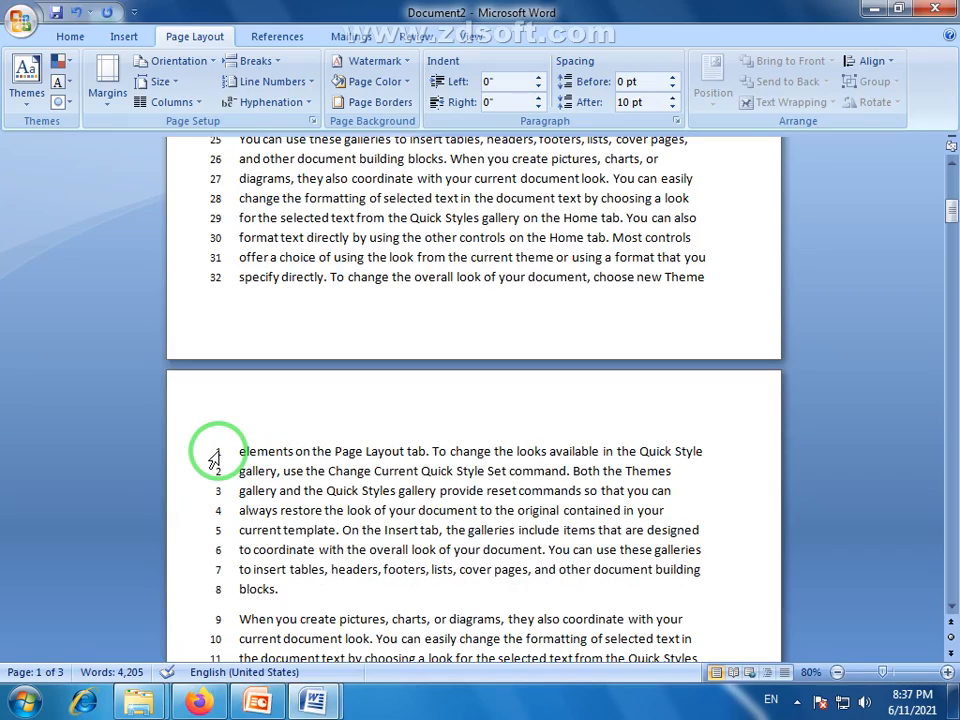
scroll(214, 460, down, 10)
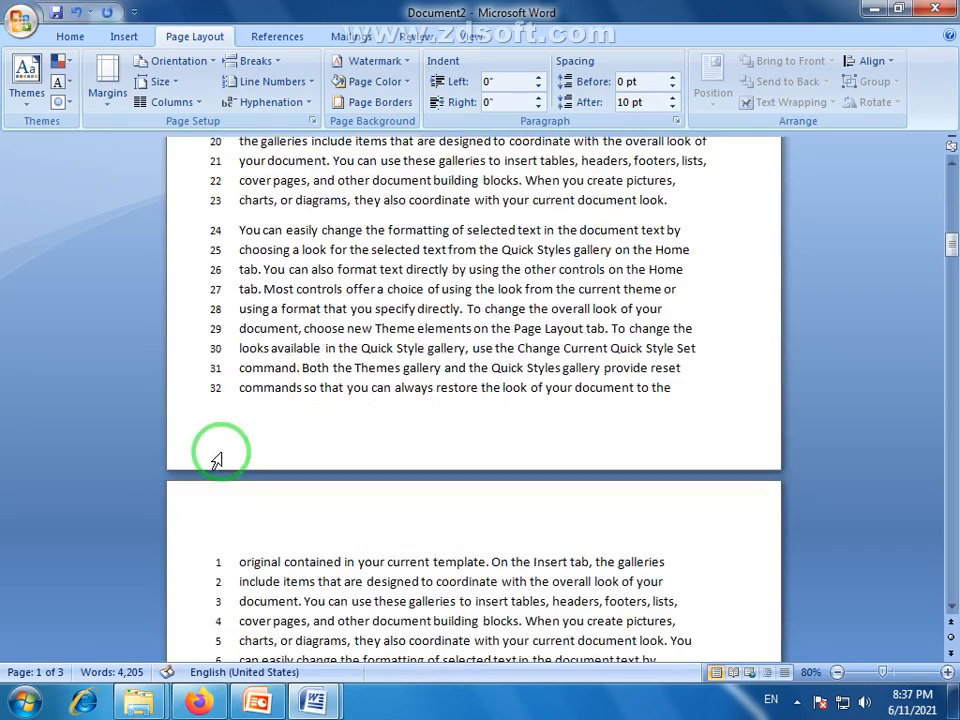
scroll(216, 460, up, 15)
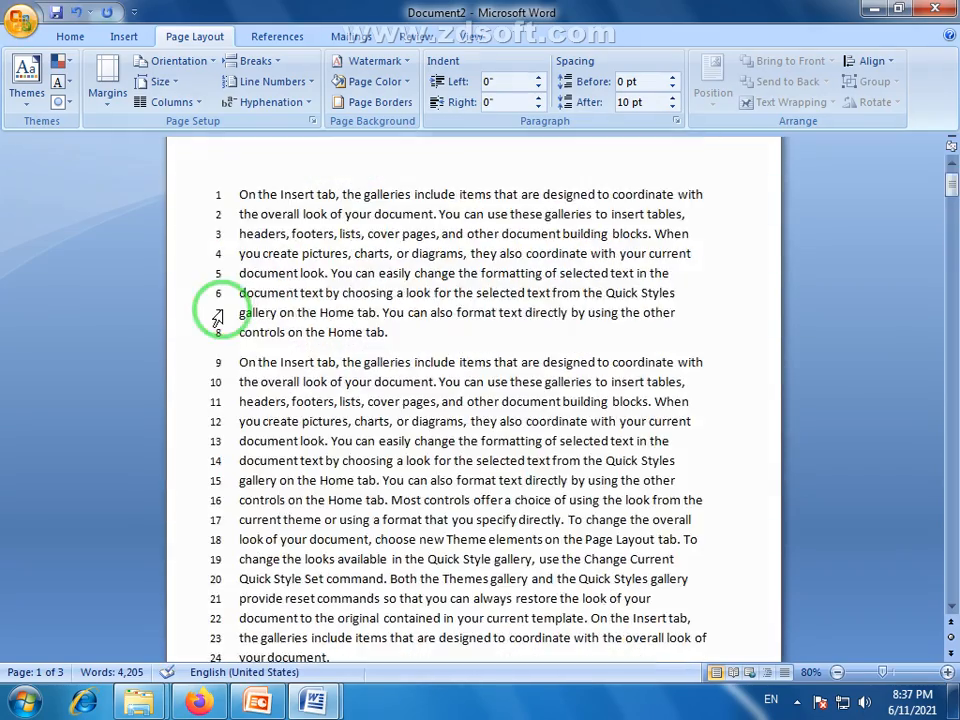
scroll(190, 364, down, 4)
scroll(215, 385, up, 4)
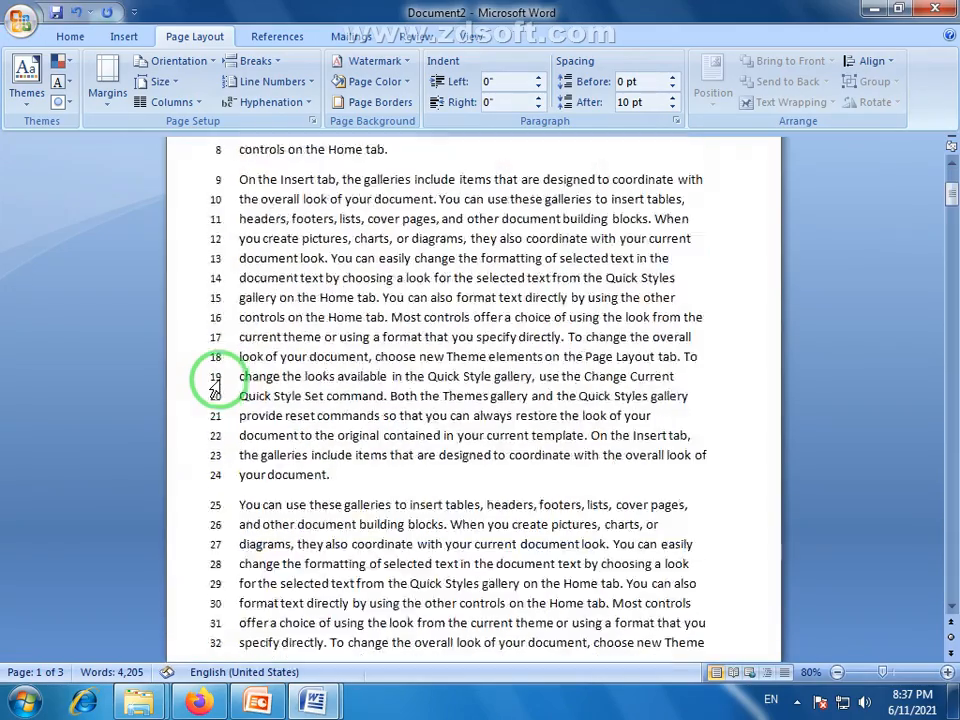
click(310, 86)
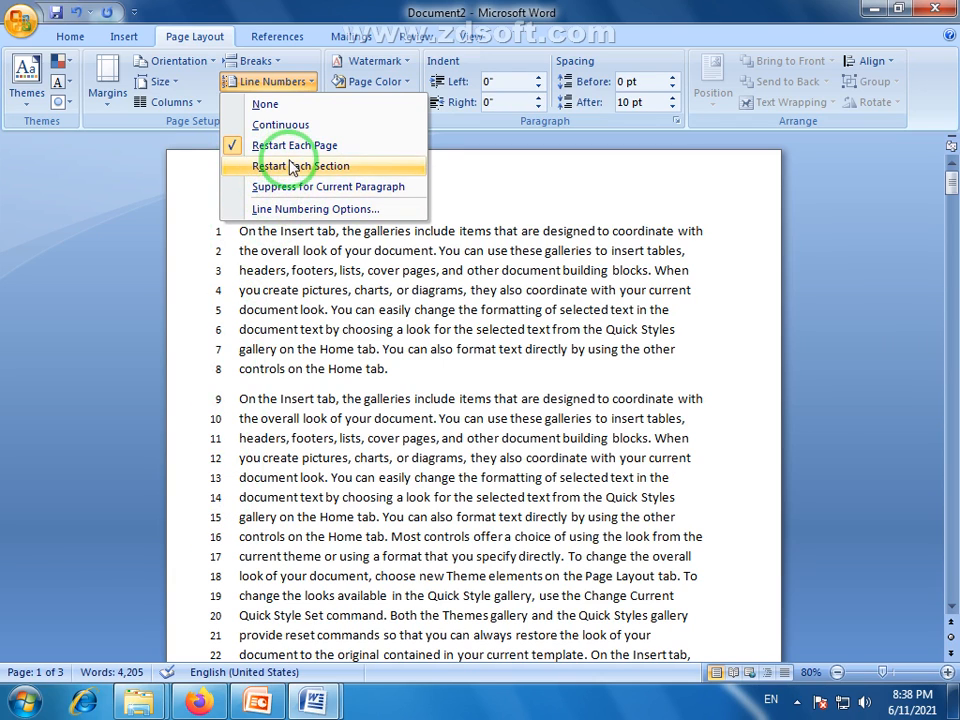
click(240, 218)
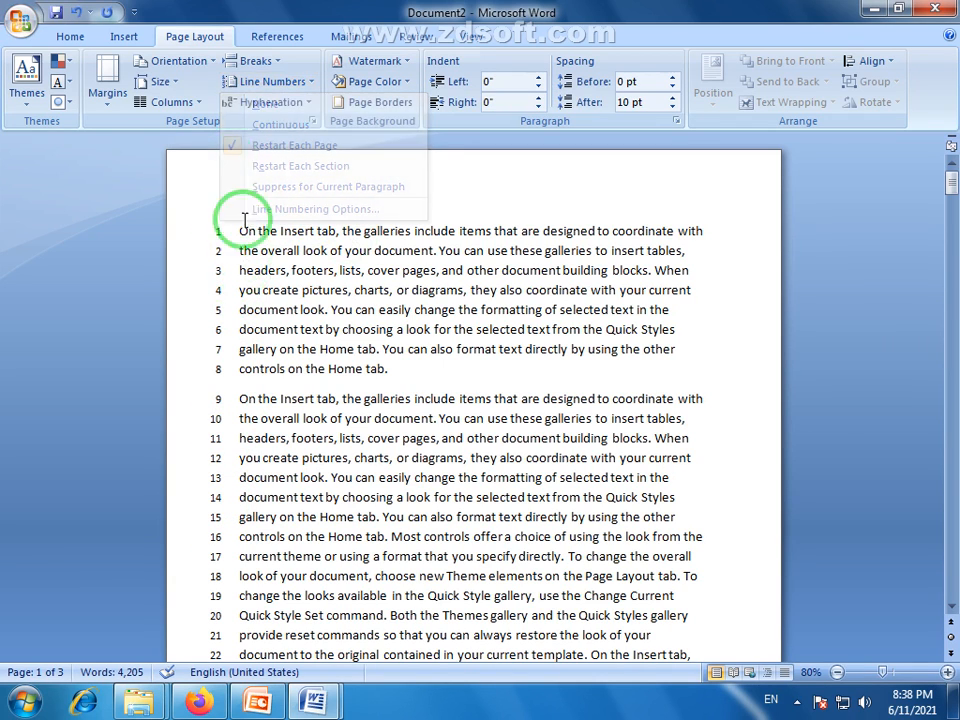
click(252, 62)
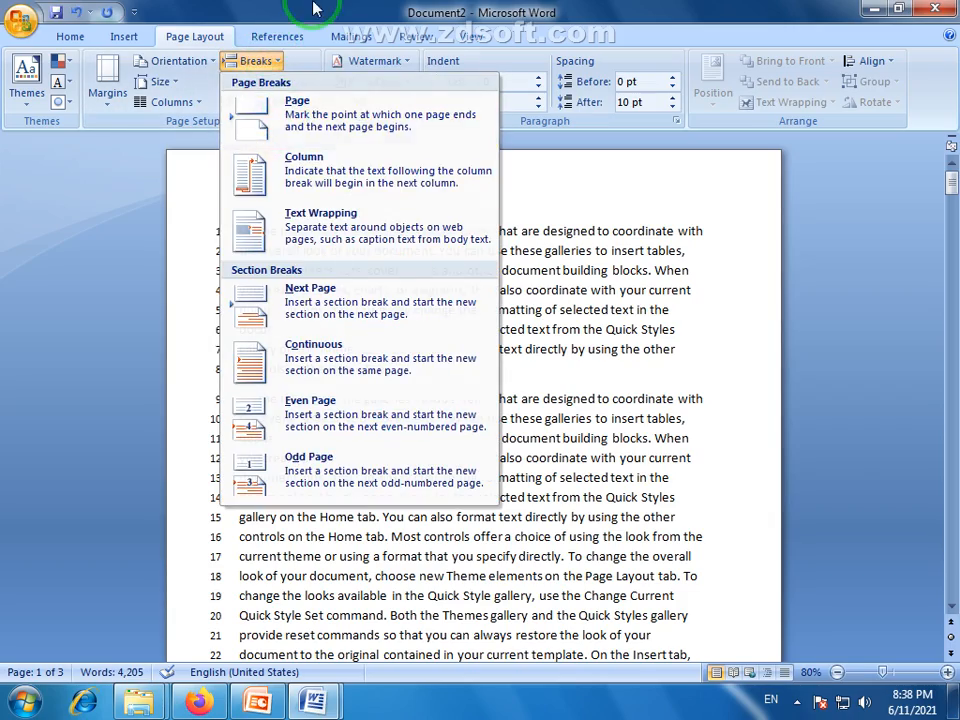
click(313, 8)
Step: Remove the line numbers from the document and return to the start of the first page
click(283, 81)
click(285, 102)
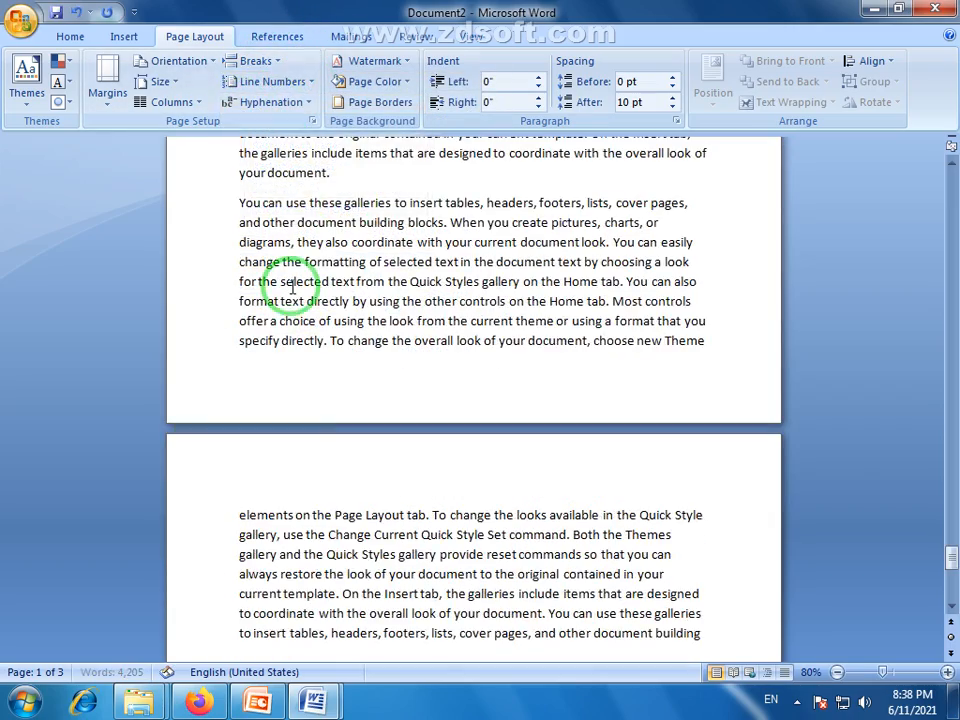
scroll(369, 505, up, 9)
drag(954, 546, 953, 168)
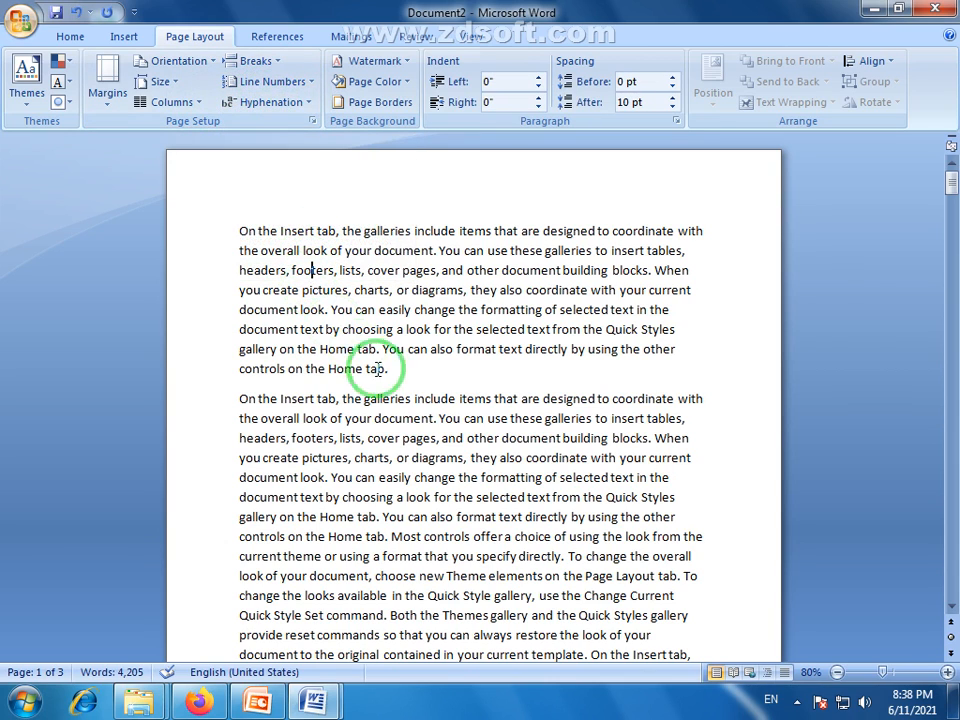
Step: Increase the font size of the entire document's text to 18
drag(409, 372, 236, 236)
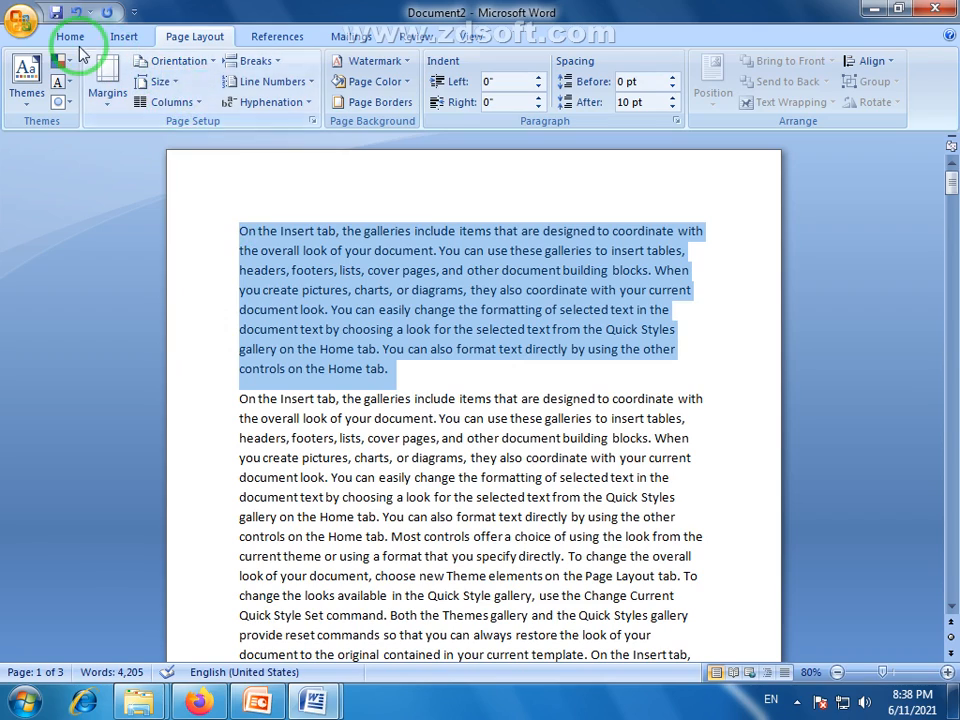
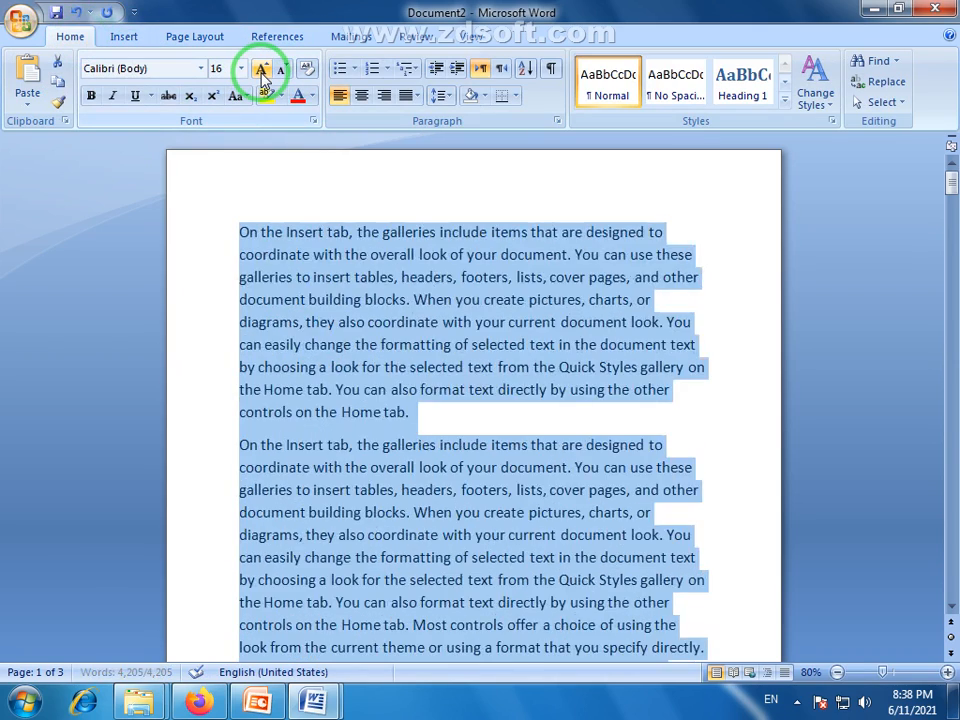
click(260, 70)
click(260, 70)
click(282, 70)
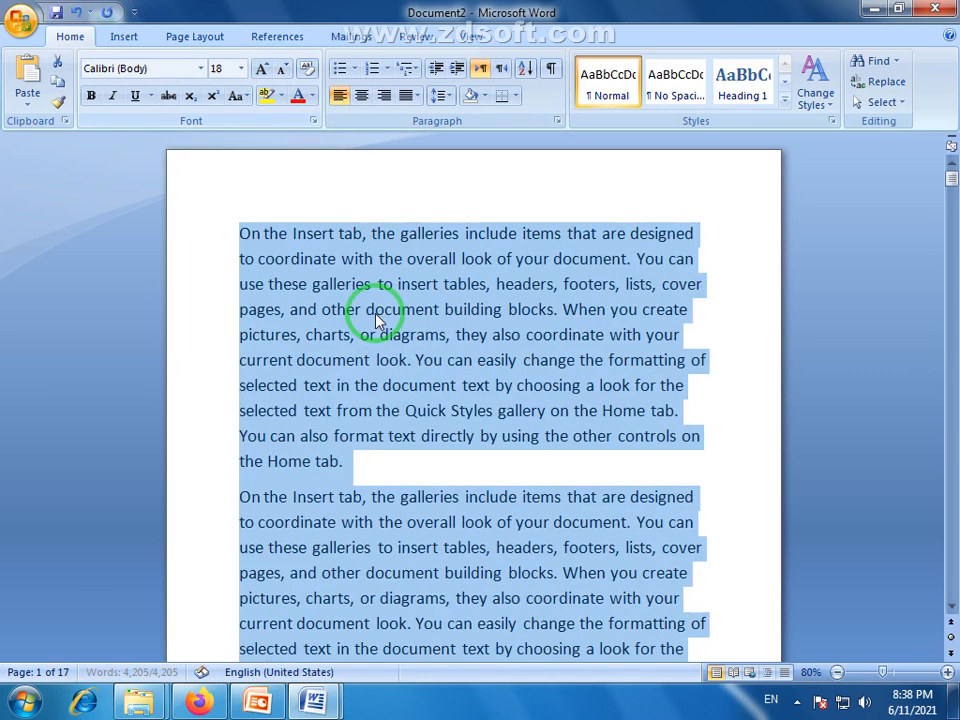
click(375, 308)
Step: Select the whole first paragraph and turn on automatic hyphenation
drag(343, 462, 245, 234)
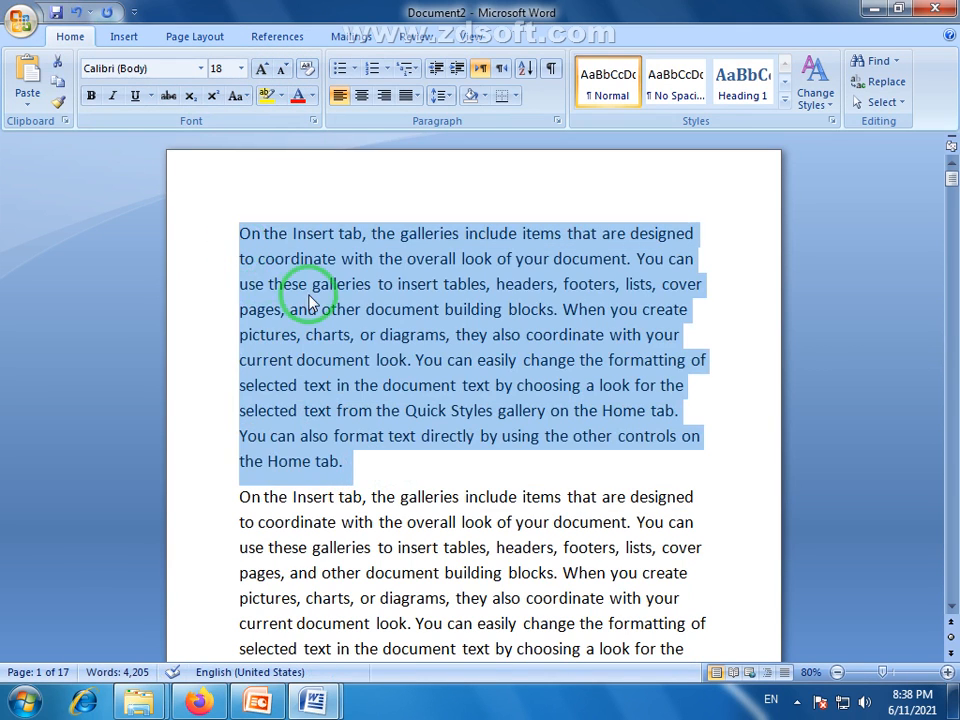
click(306, 285)
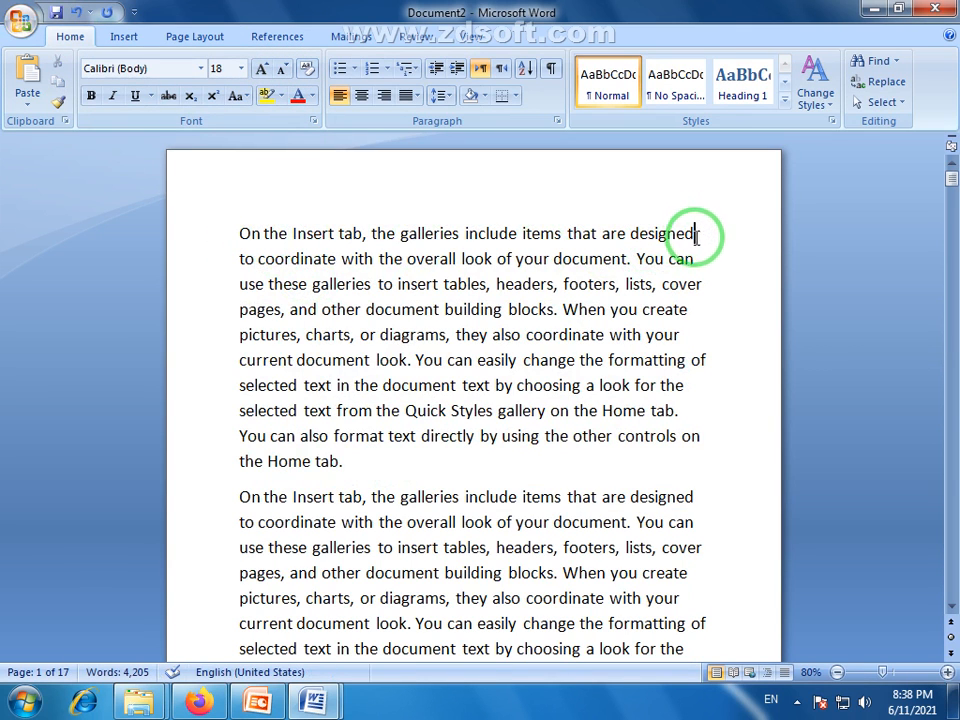
drag(697, 232, 683, 466)
click(681, 279)
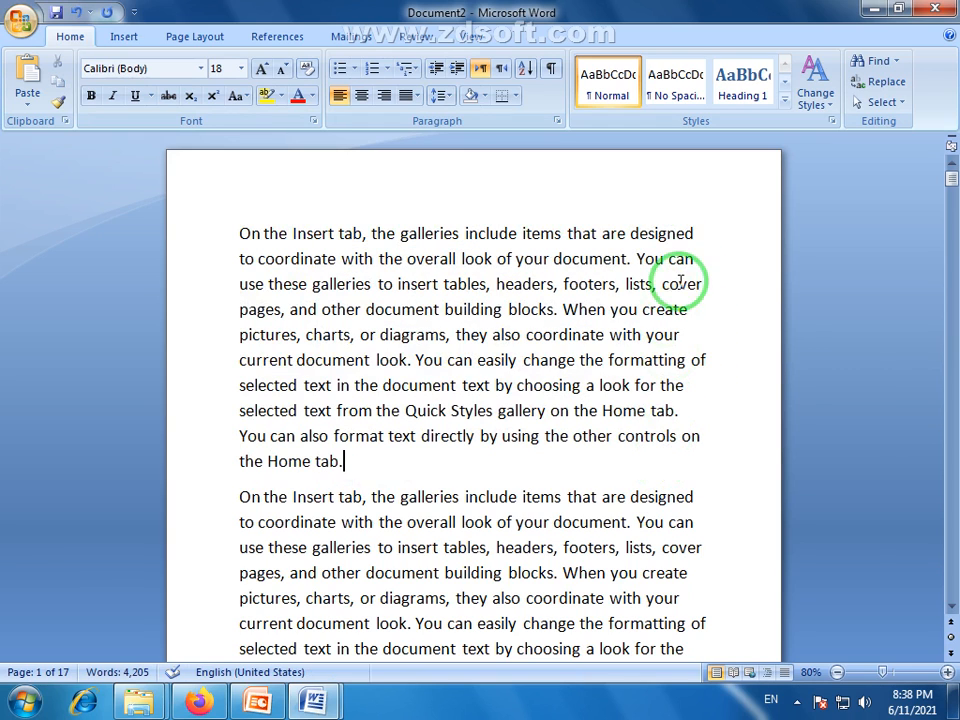
click(350, 383)
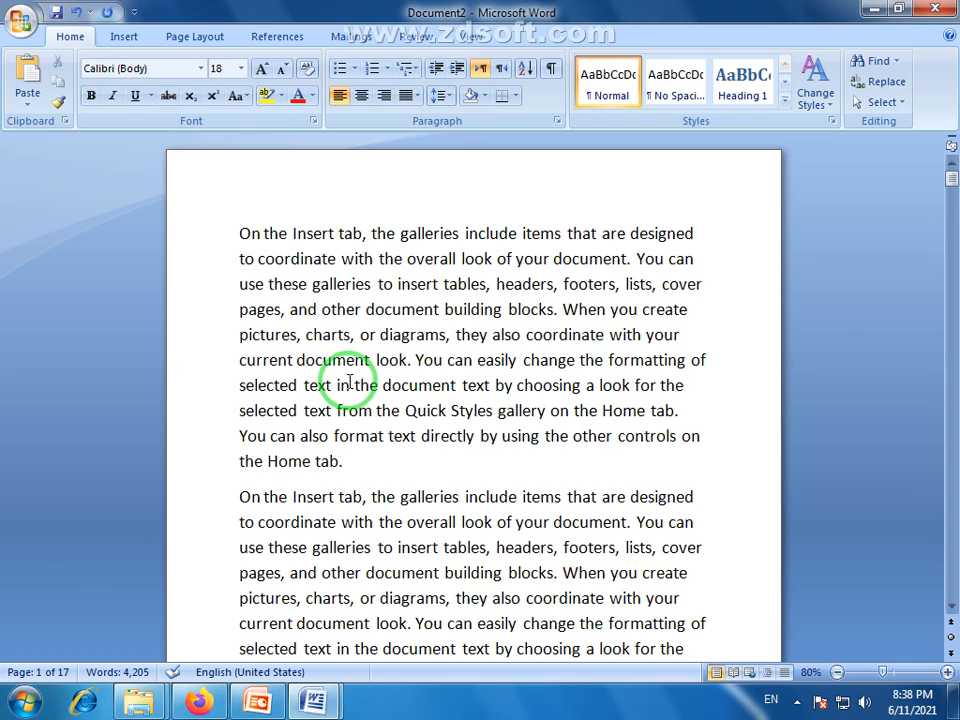
click(351, 461)
shift+click(247, 214)
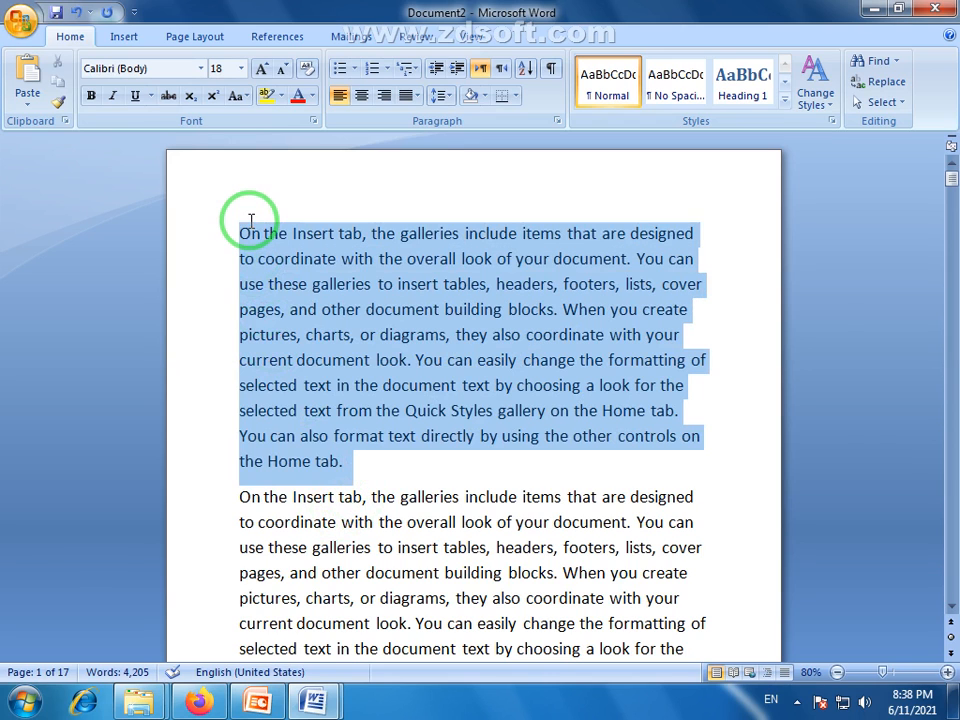
click(194, 36)
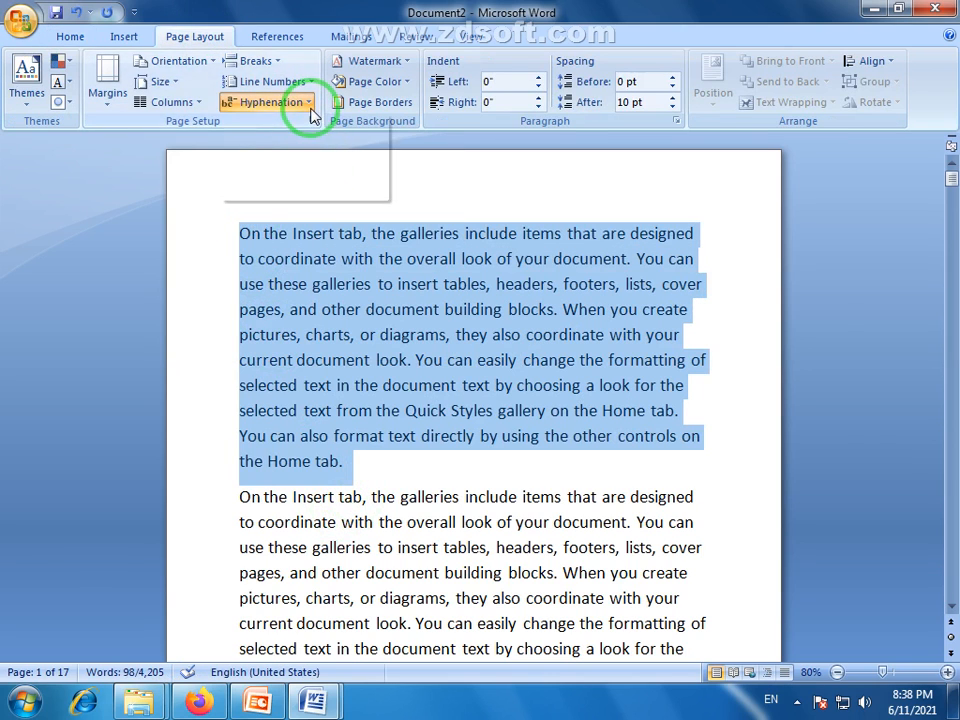
click(306, 104)
click(274, 145)
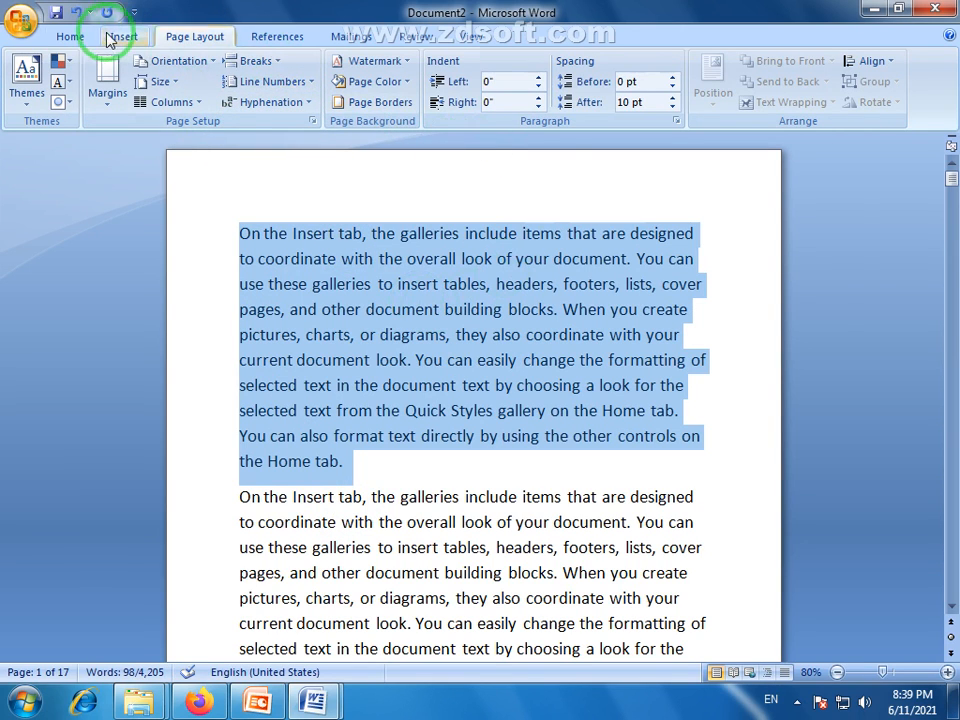
Step: Increase the first paragraph's font size to 20
click(70, 36)
click(262, 69)
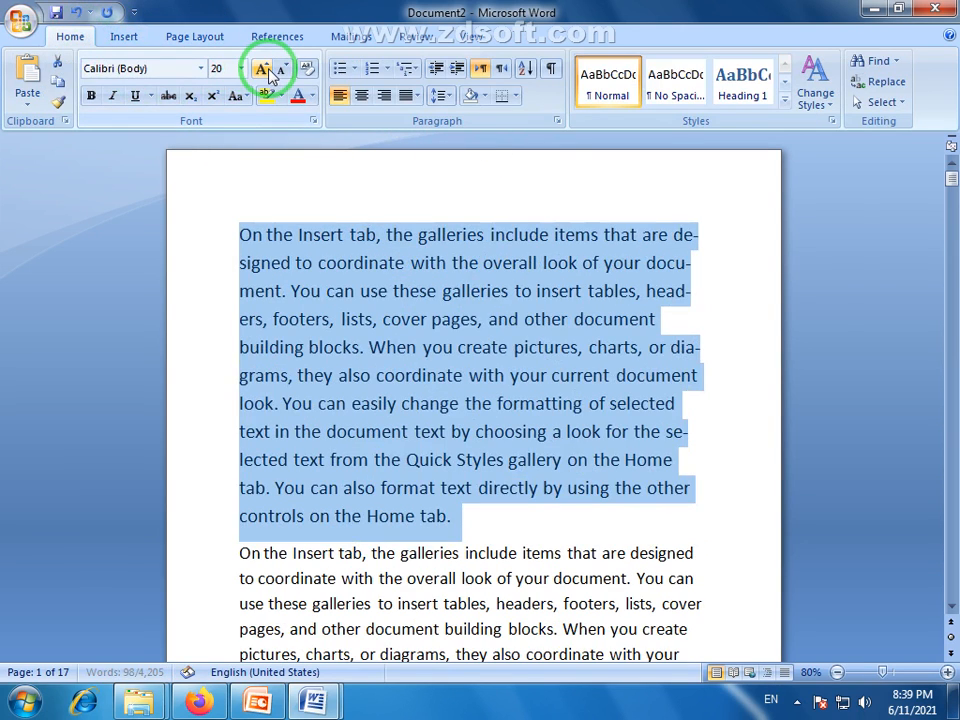
click(423, 347)
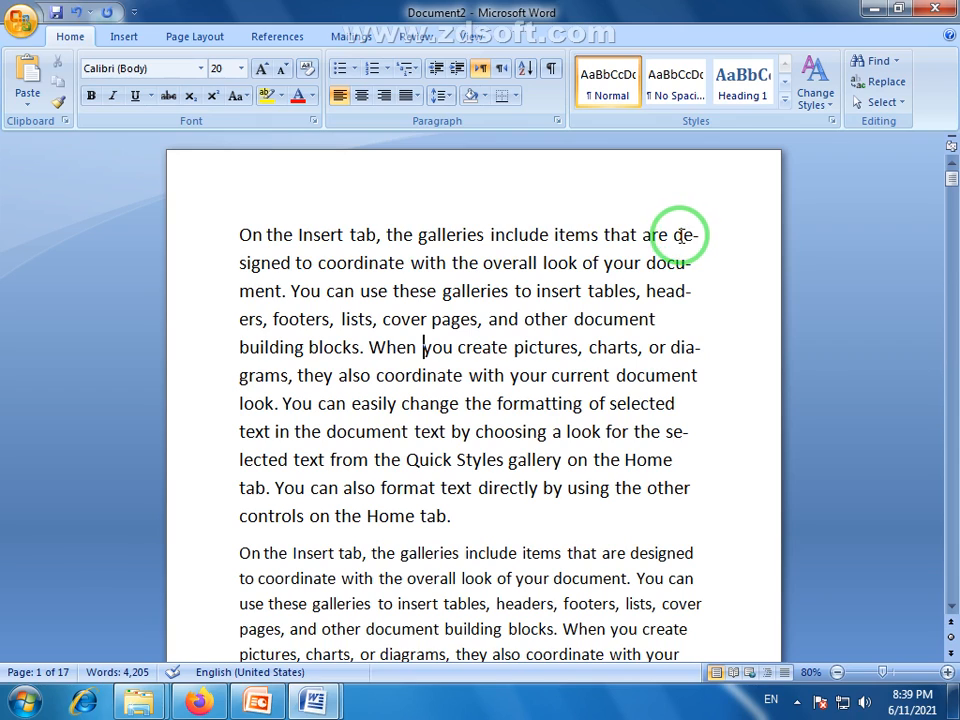
Step: Examine the words split by hyphens at the line ends of the first paragraph, such as "document", "designed" and "diagrams"
click(698, 234)
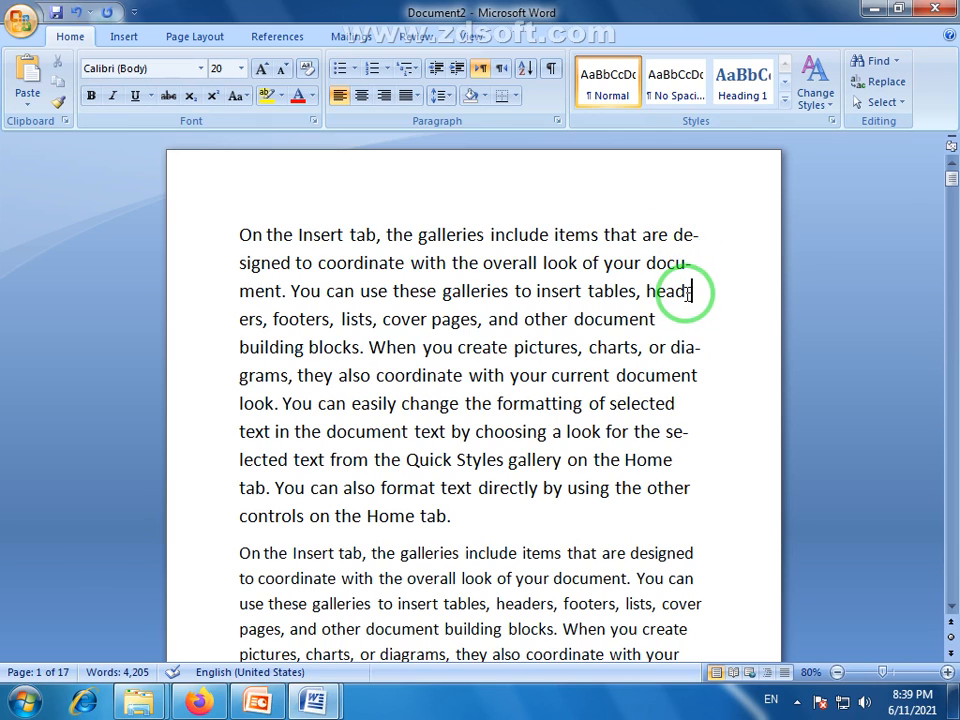
click(641, 319)
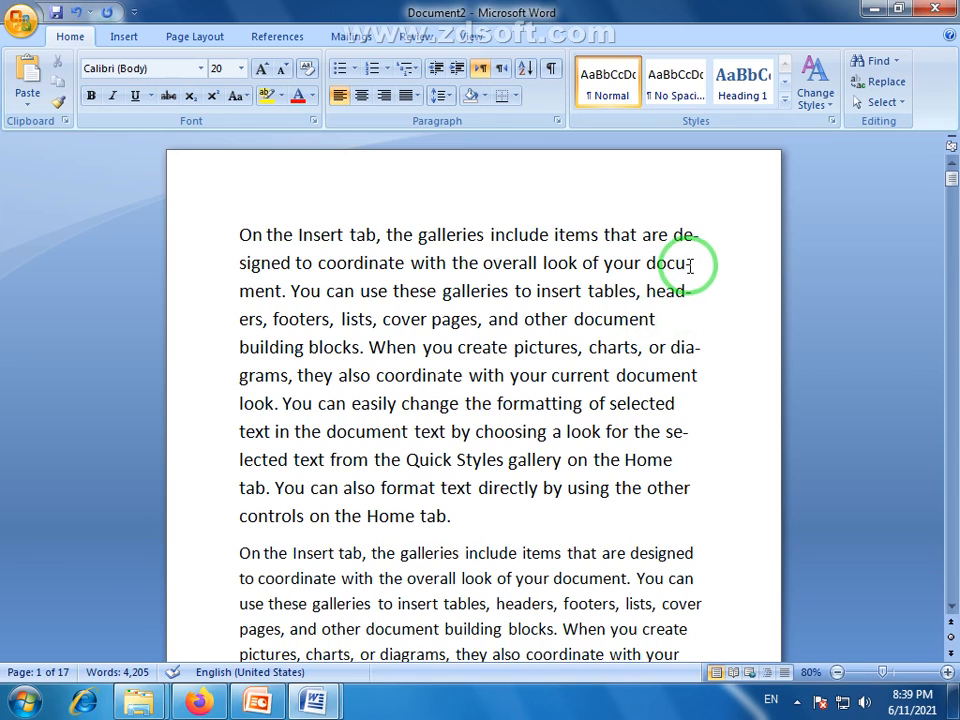
drag(647, 263, 286, 297)
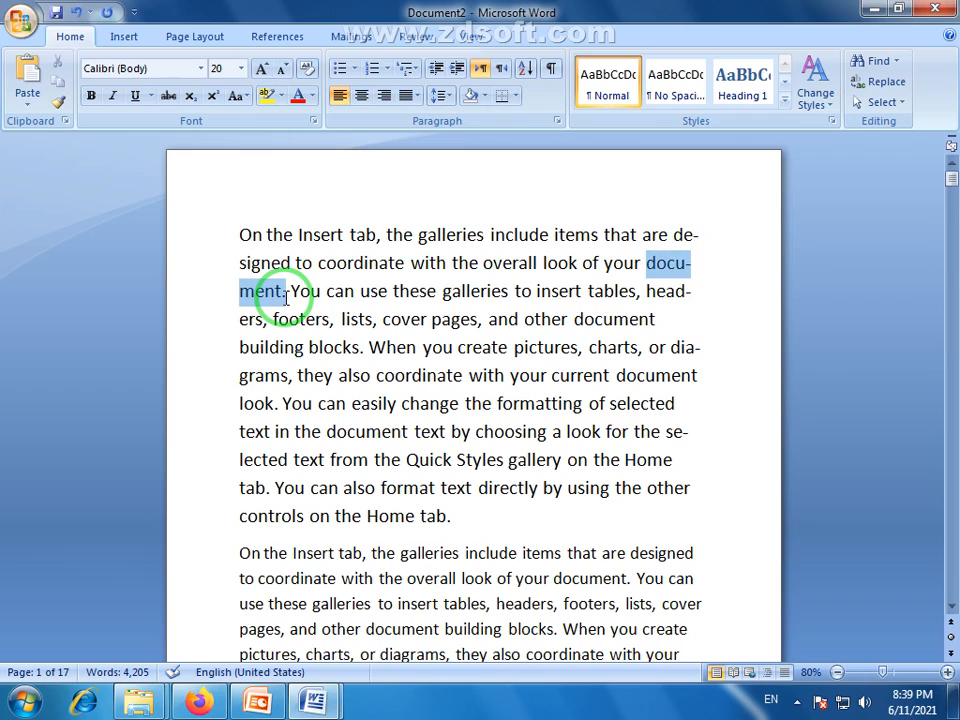
click(527, 343)
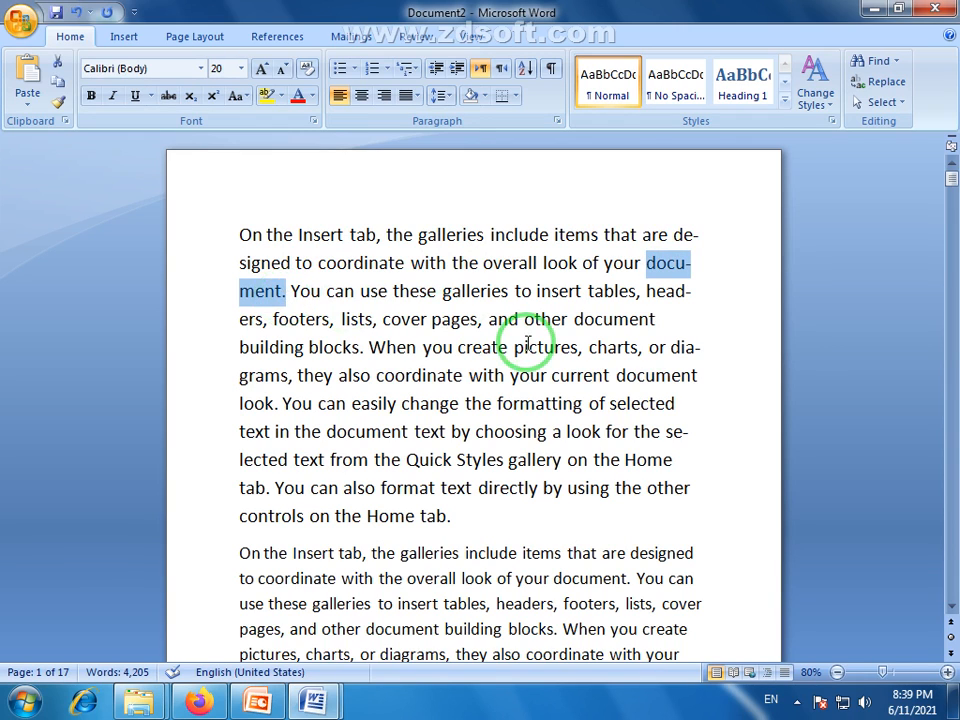
click(690, 263)
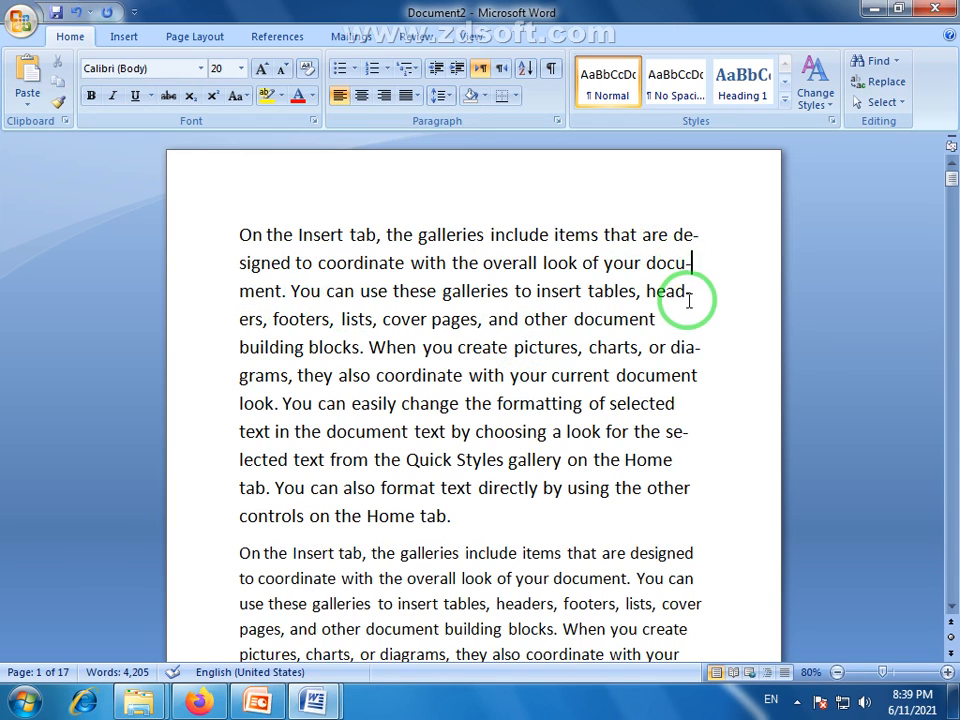
click(697, 350)
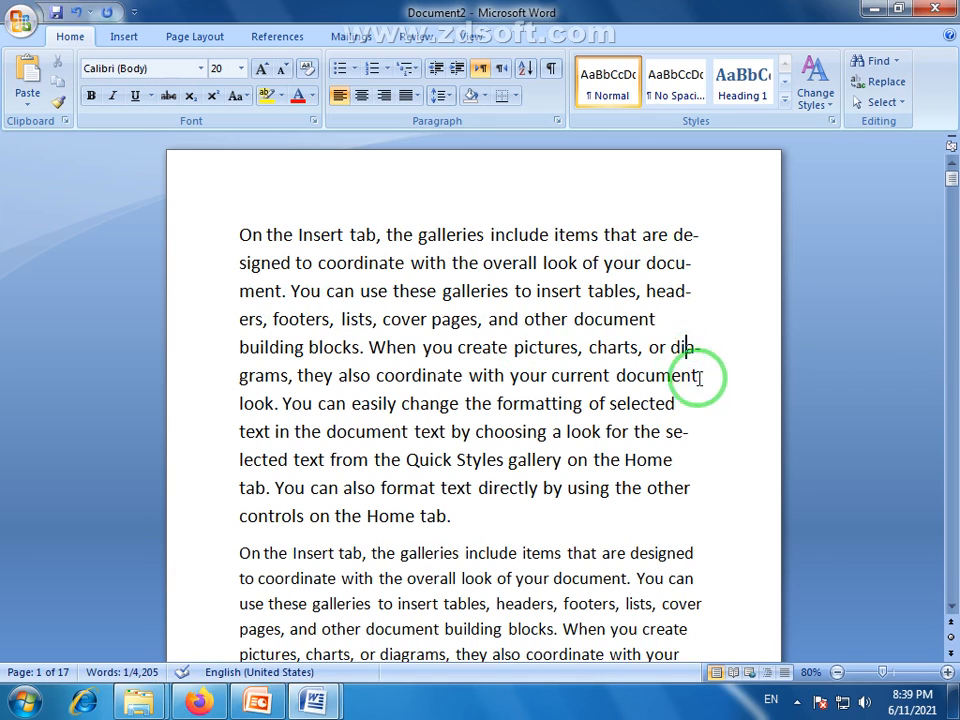
click(706, 236)
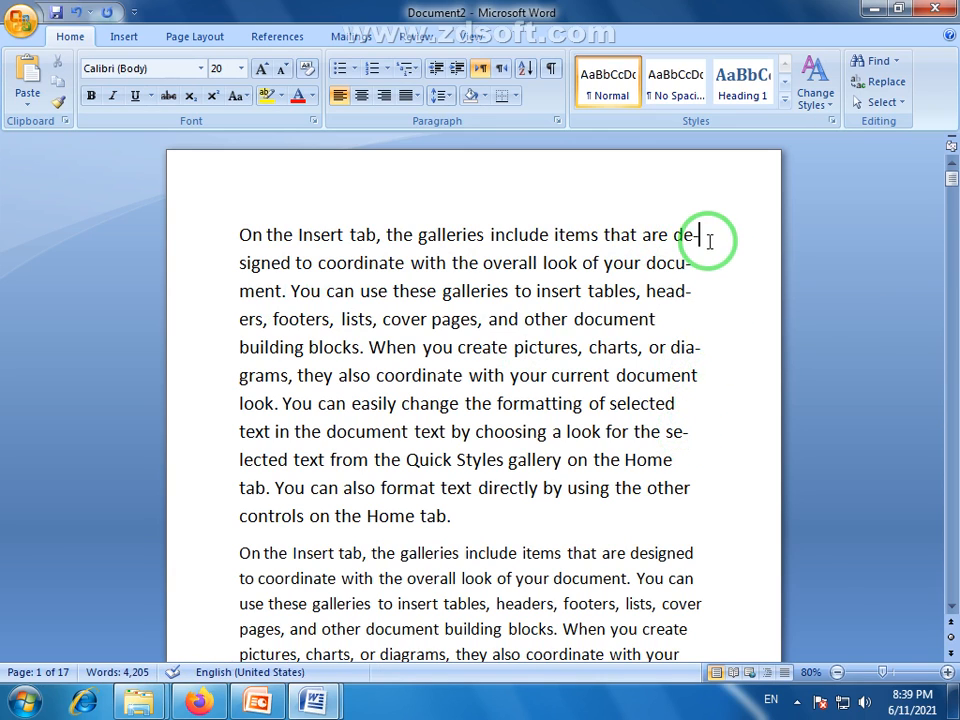
click(674, 235)
drag(674, 235, 304, 268)
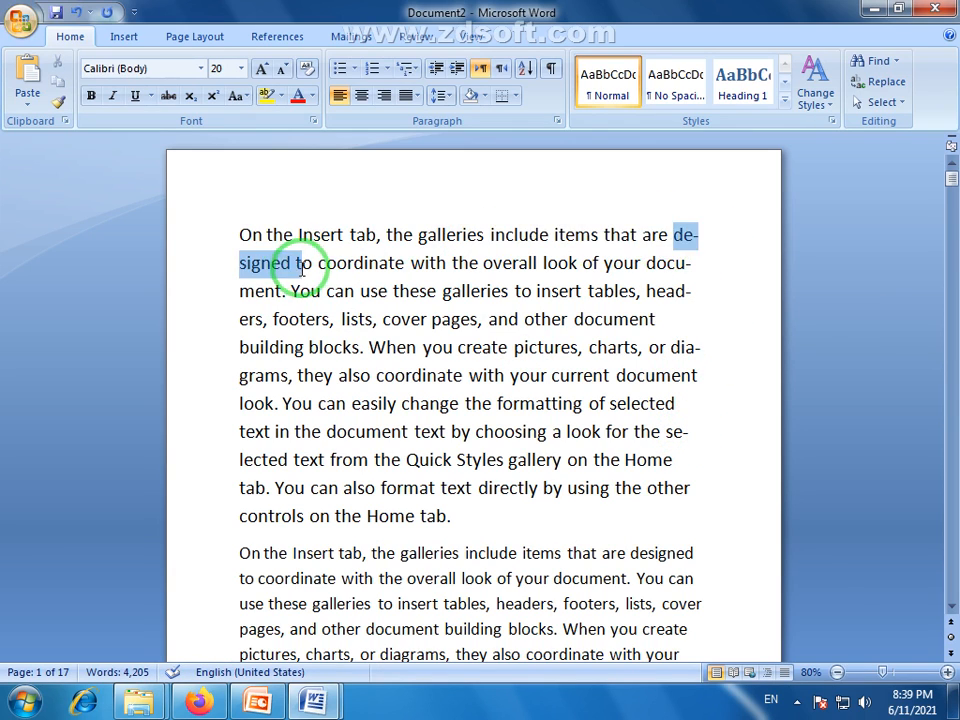
click(509, 347)
drag(668, 346, 281, 378)
scroll(660, 497, down, 2)
scroll(660, 497, up, 2)
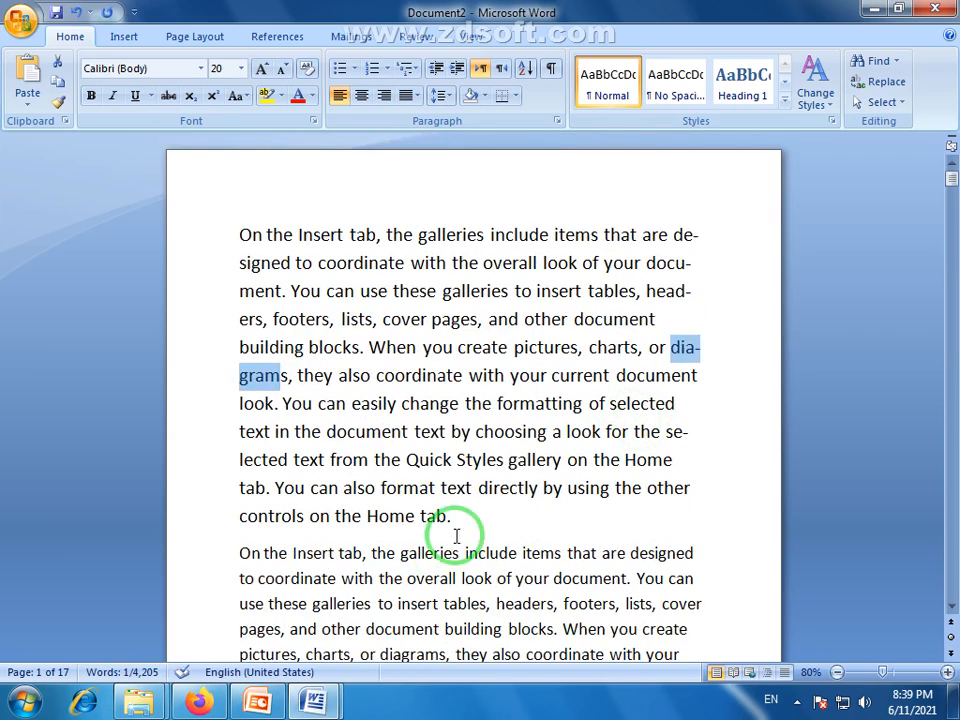
Step: Set hyphenation to None with the first paragraph selected, and check the text across the pages
drag(462, 516, 243, 203)
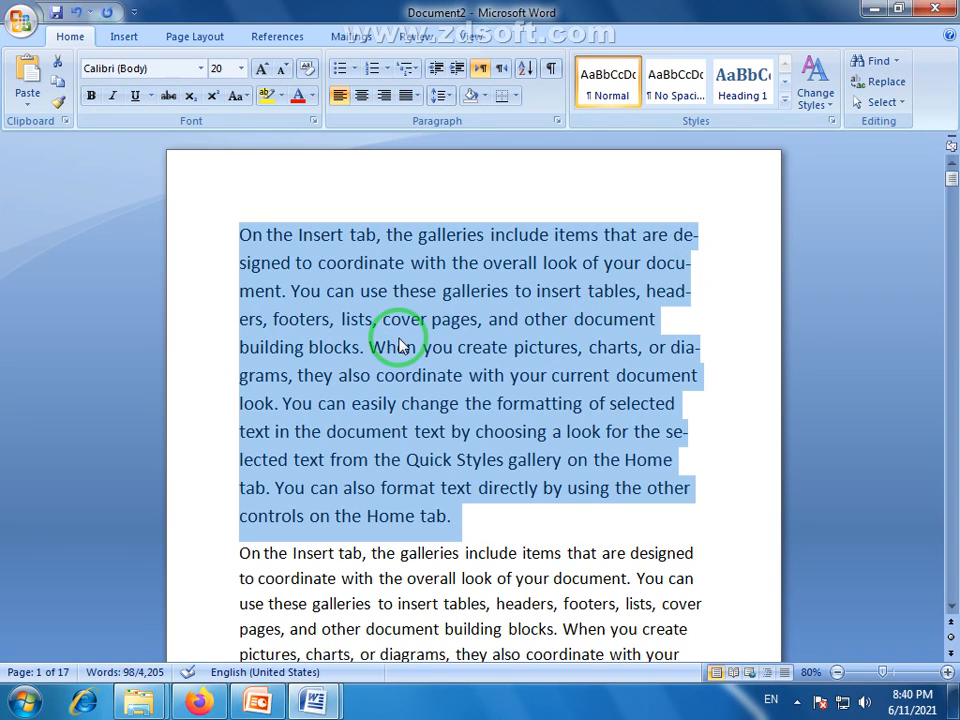
click(194, 36)
click(305, 101)
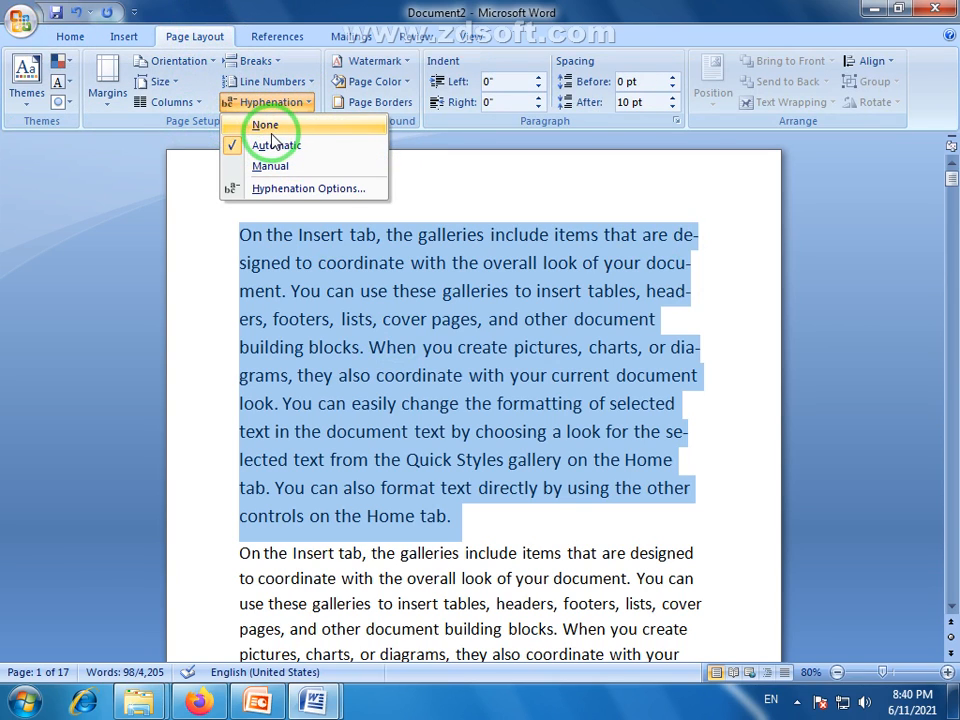
click(241, 127)
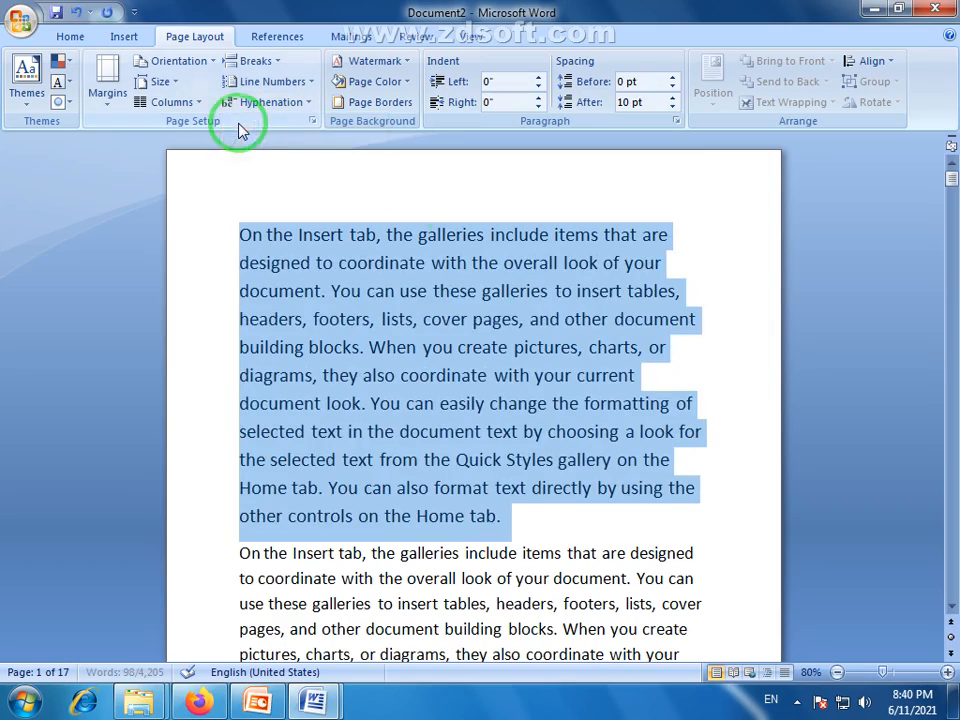
click(541, 486)
scroll(414, 400, down, 12)
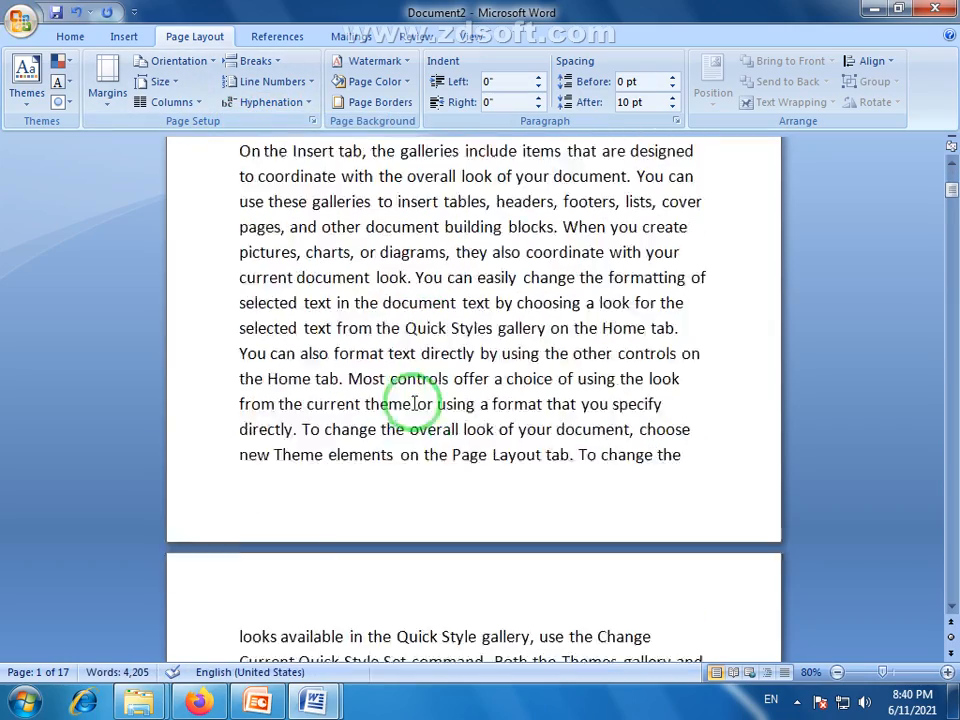
scroll(414, 416, down, 6)
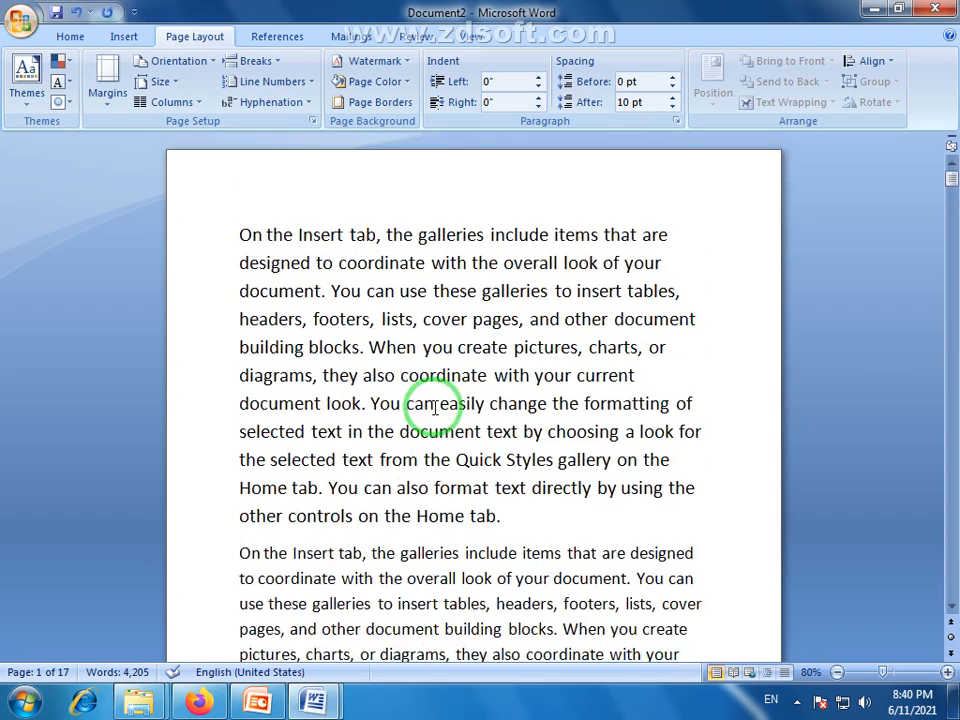